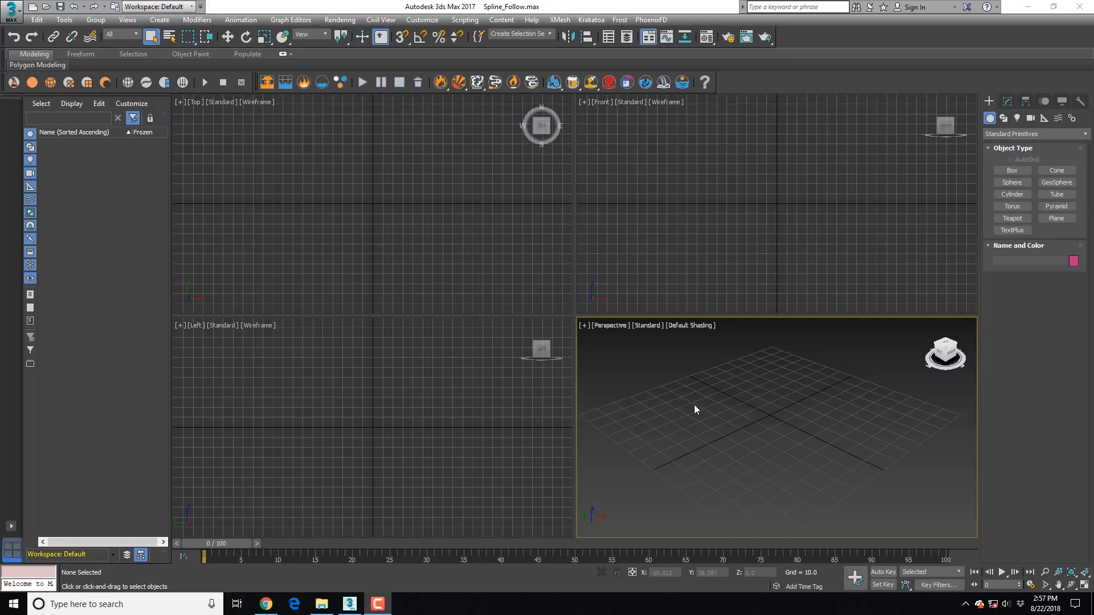
Create a 100 × 100 × 100 FumeFX grid at the origin in the Perspective view and close its settings window
{"action": "key", "text": "alt+w"}
{"action": "middle_click_drag", "start_coordinate": [691, 404], "coordinate": [539, 368], "text": "alt"}
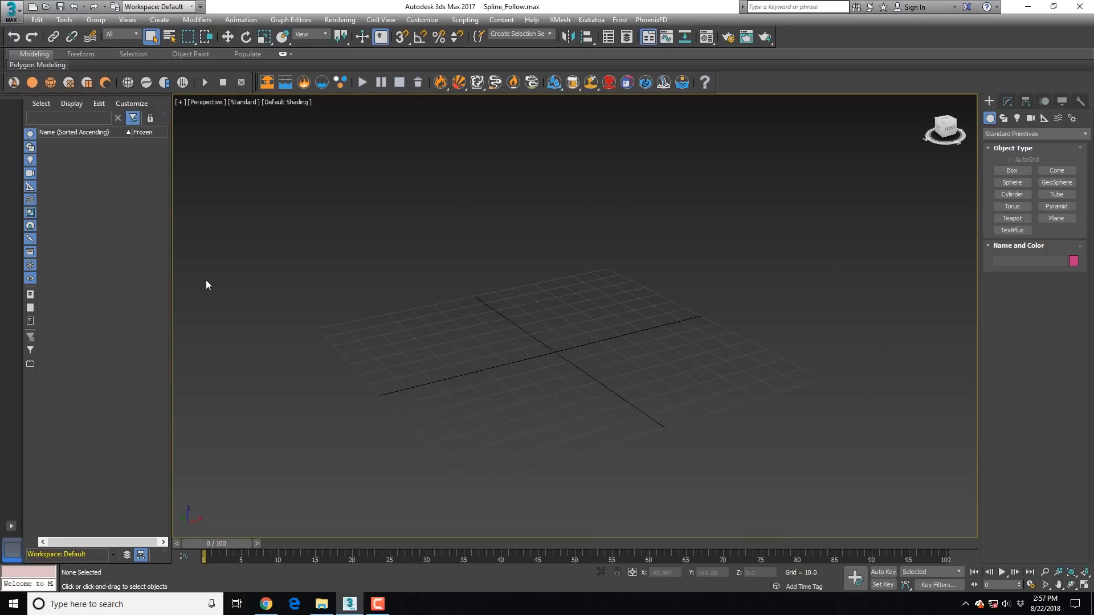
{"action": "left_click", "coordinate": [14, 83]}
{"action": "left_click", "coordinate": [557, 351]}
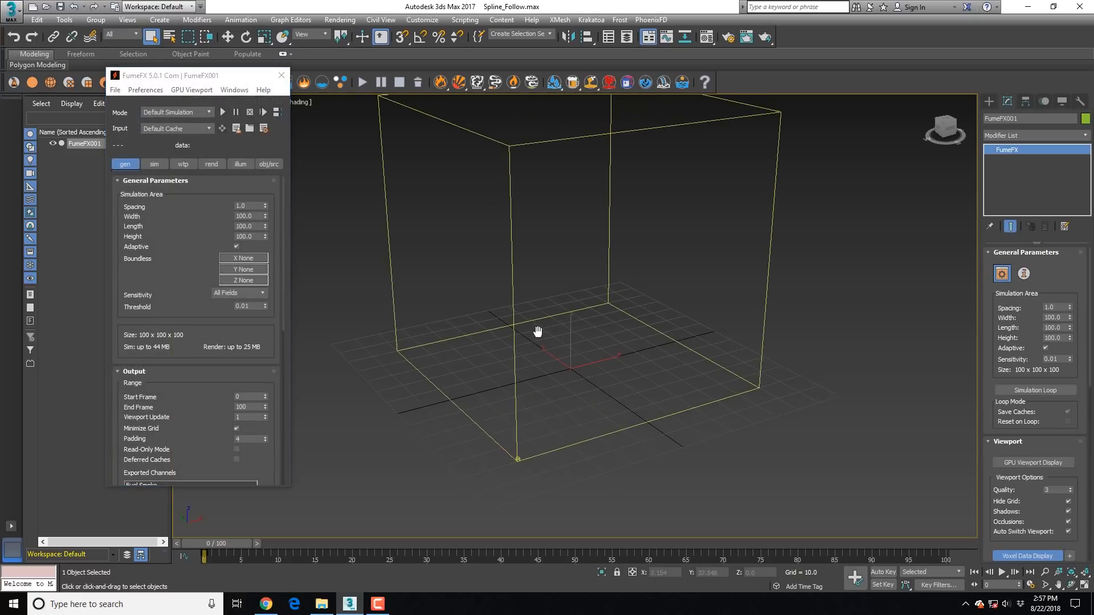
{"action": "middle_click_drag", "start_coordinate": [538, 331], "coordinate": [542, 329]}
{"action": "left_click", "coordinate": [281, 76]}
Draw an open six-vertex spiral Line in the Front view, starting near the grid's lower left and curling inward counterclockwise
{"action": "scroll", "coordinate": [638, 328], "scroll_direction": "down", "scroll_amount": 2}
{"action": "middle_click_drag", "start_coordinate": [641, 332], "coordinate": [592, 289], "text": "alt"}
{"action": "middle_click_drag", "start_coordinate": [592, 289], "coordinate": [579, 425]}
{"action": "key", "text": "f"}
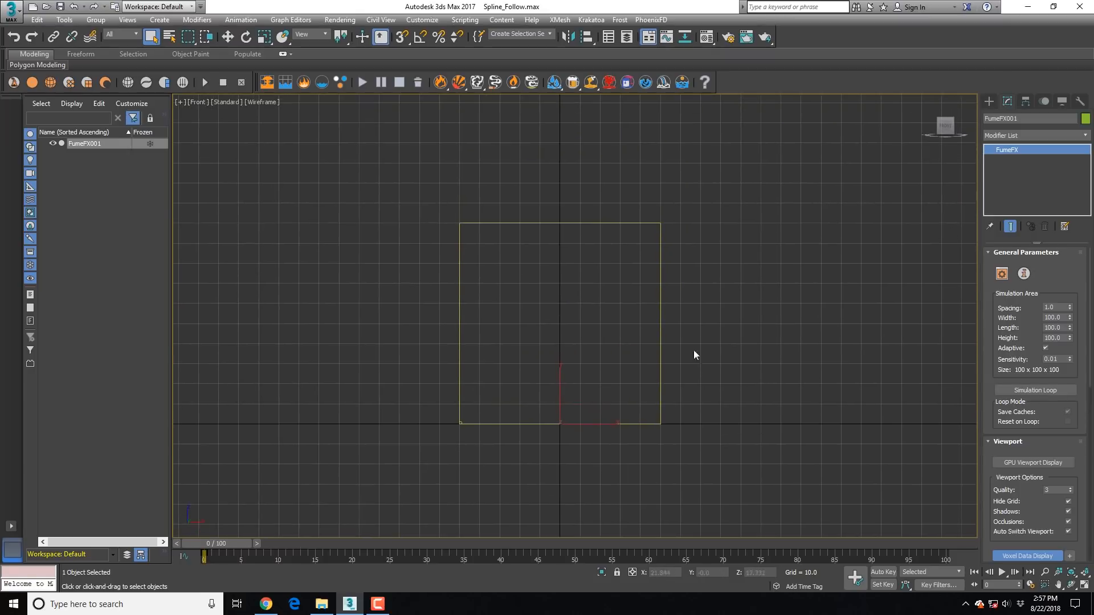
{"action": "left_click", "coordinate": [988, 101]}
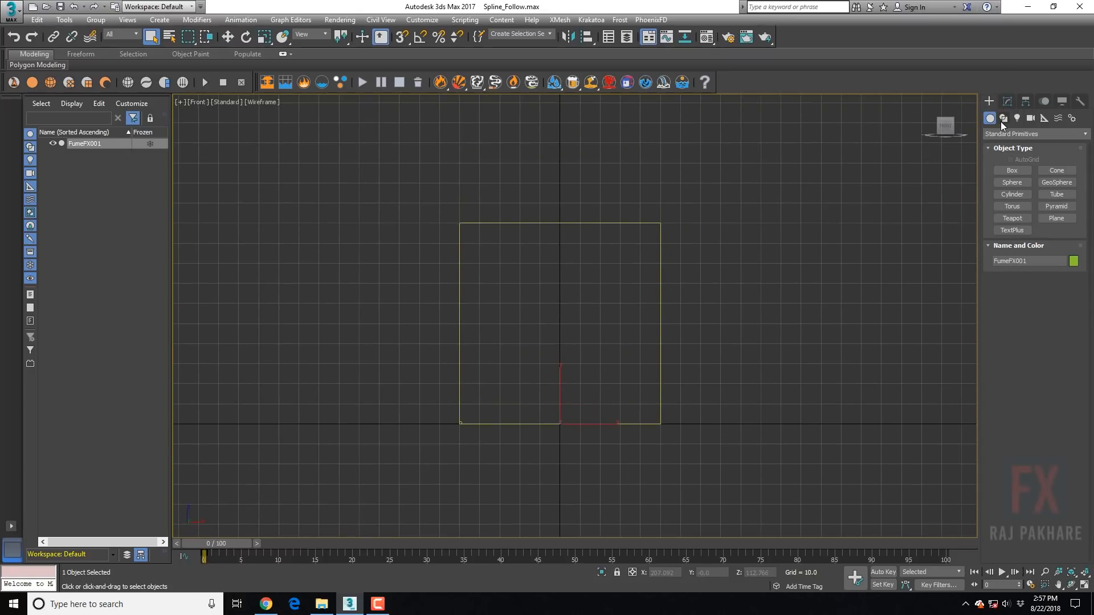
{"action": "left_click", "coordinate": [1001, 119]}
{"action": "left_click", "coordinate": [1012, 179]}
{"action": "scroll", "coordinate": [529, 326], "scroll_direction": "up", "scroll_amount": 4}
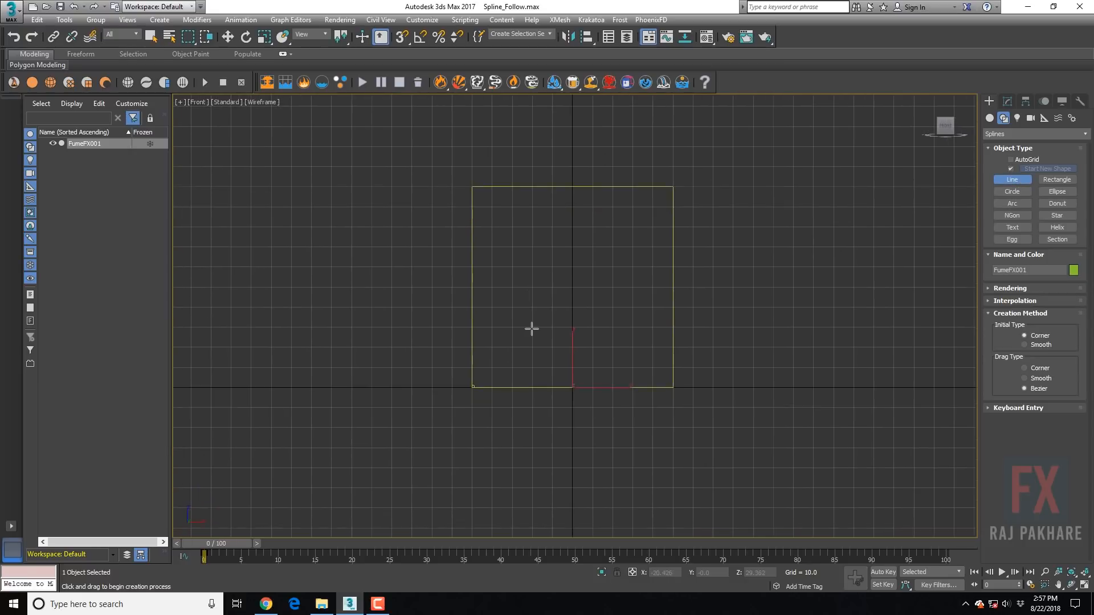
{"action": "middle_click_drag", "start_coordinate": [581, 323], "coordinate": [453, 483]}
{"action": "left_click", "coordinate": [409, 505]}
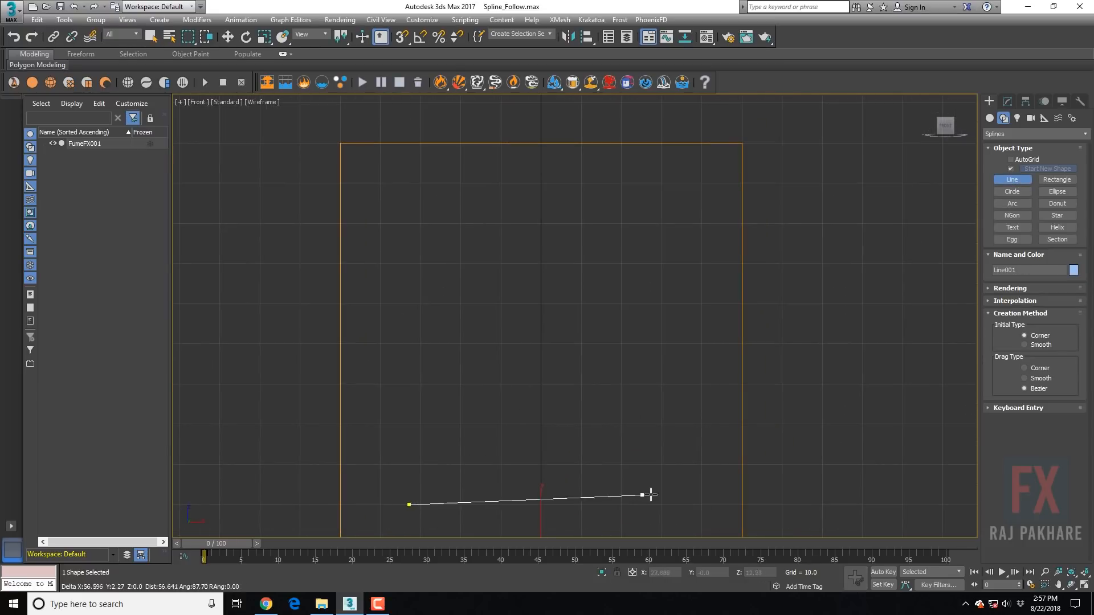
{"action": "left_click_drag", "start_coordinate": [635, 487], "coordinate": [671, 427]}
{"action": "left_click_drag", "start_coordinate": [666, 287], "coordinate": [625, 256]}
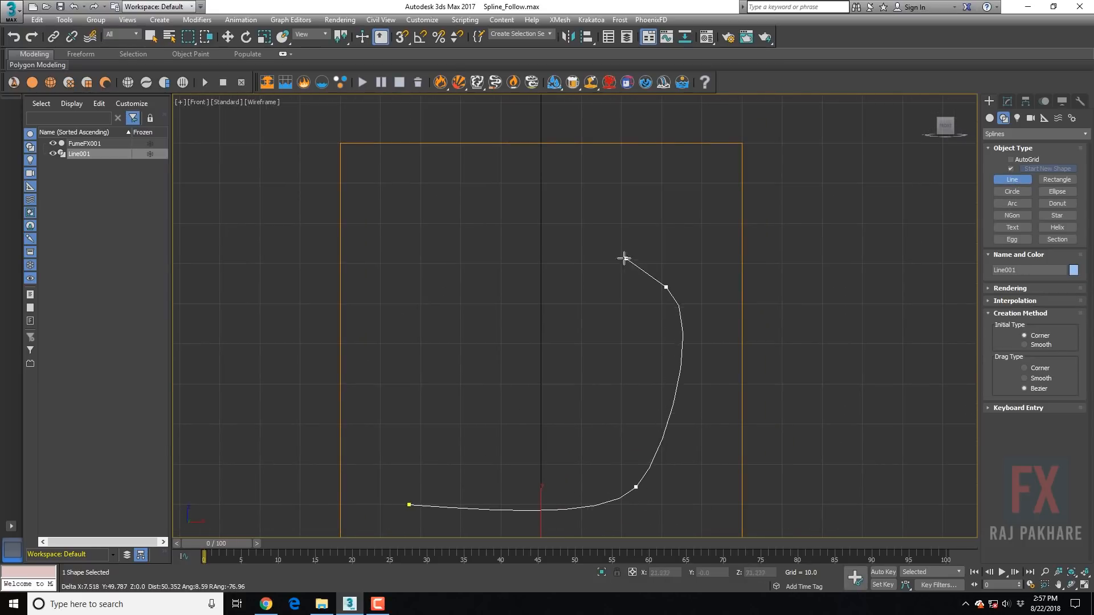
{"action": "left_click", "coordinate": [471, 263]}
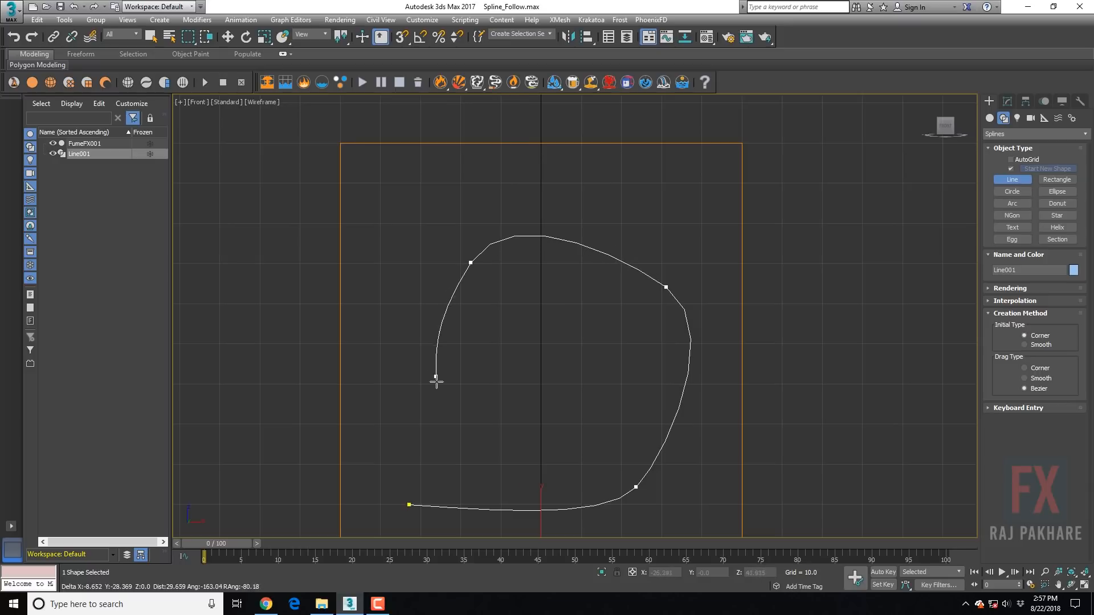
{"action": "left_click_drag", "start_coordinate": [442, 391], "coordinate": [464, 401]}
{"action": "left_click_drag", "start_coordinate": [572, 386], "coordinate": [574, 372]}
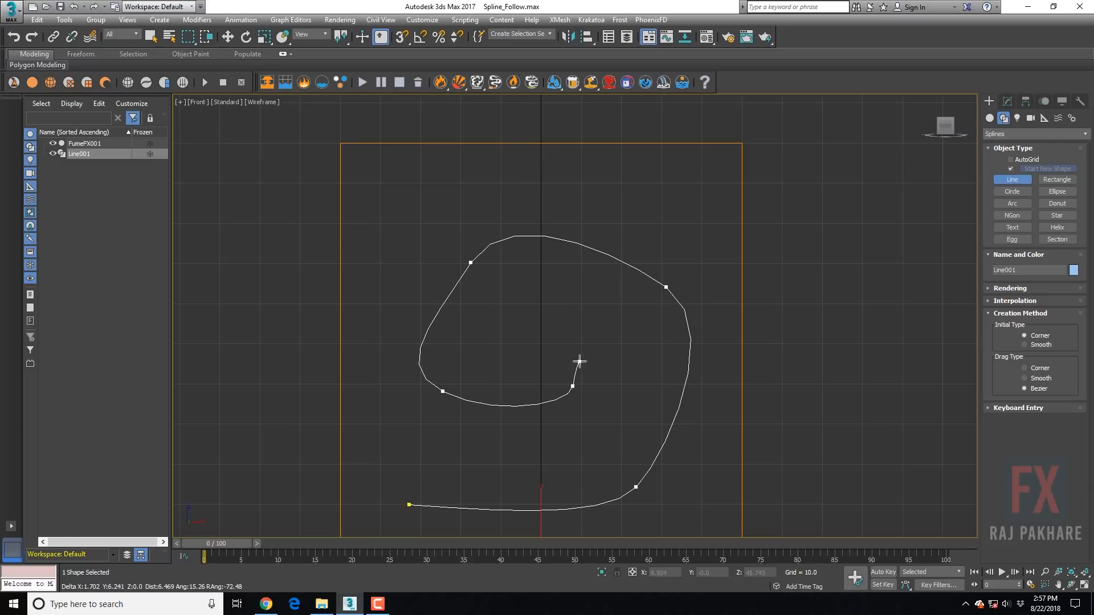
{"action": "right_click", "coordinate": [579, 362]}
{"action": "right_click", "coordinate": [735, 381]}
At vertex level, adjust the Bezier handles of the spiral's upper-right and upper-left vertices to round its top
{"action": "left_click", "coordinate": [1007, 103]}
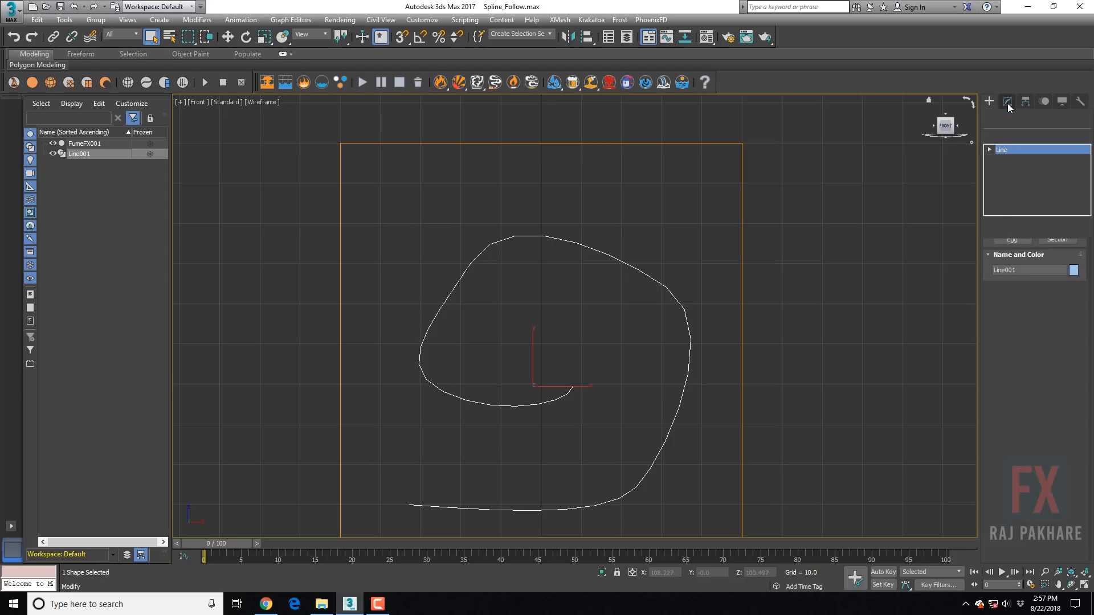
{"action": "left_click", "coordinate": [1019, 295]}
{"action": "middle_click_drag", "start_coordinate": [682, 370], "coordinate": [659, 320]}
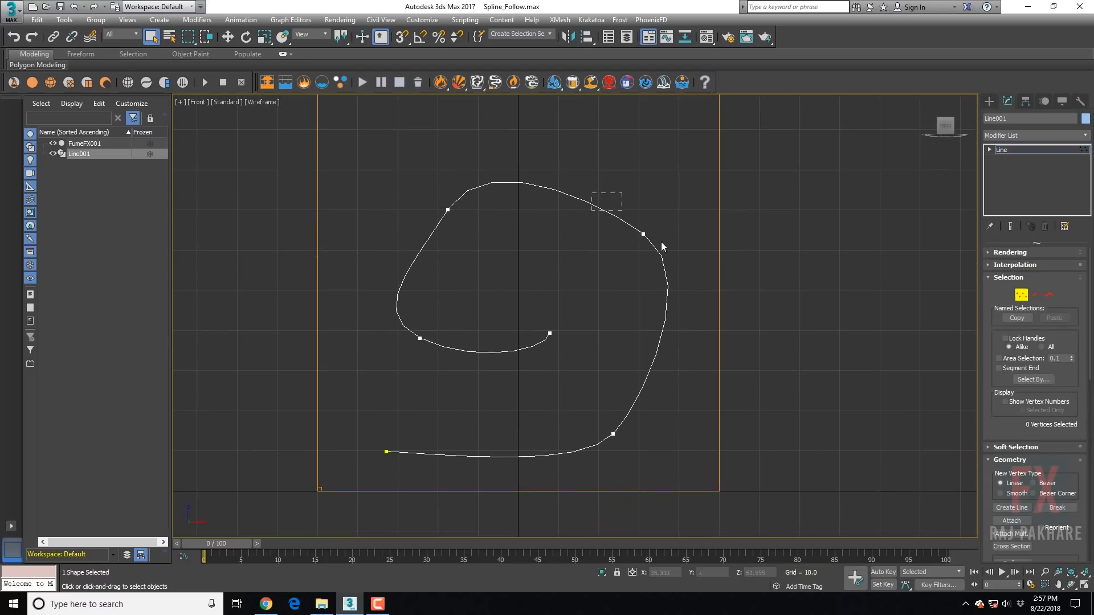
{"action": "left_click", "coordinate": [643, 234]}
{"action": "key", "text": "w"}
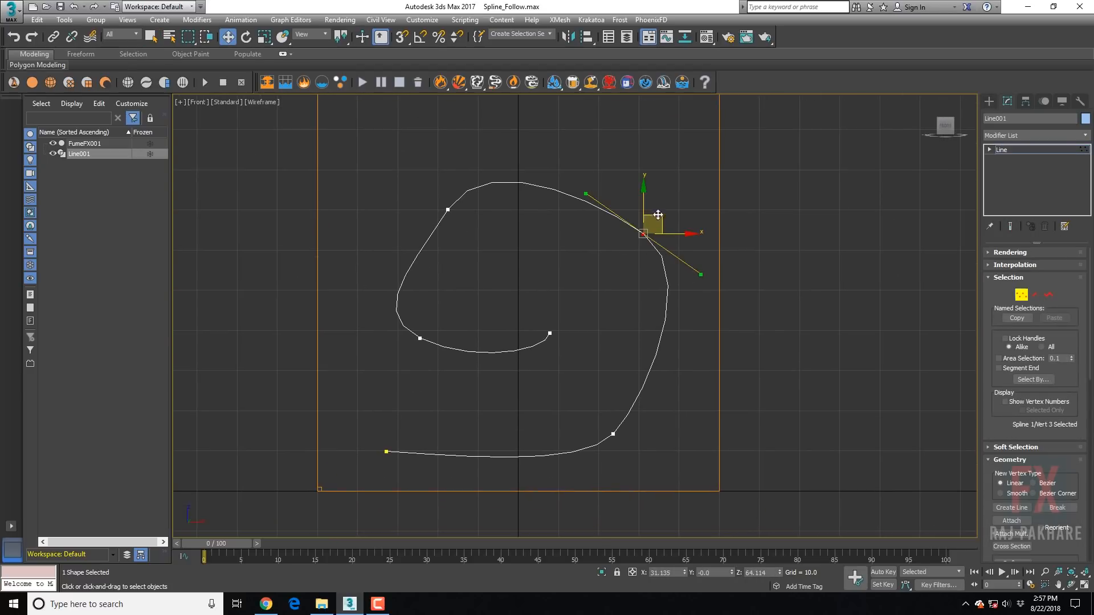
{"action": "left_click_drag", "start_coordinate": [695, 278], "coordinate": [698, 294]}
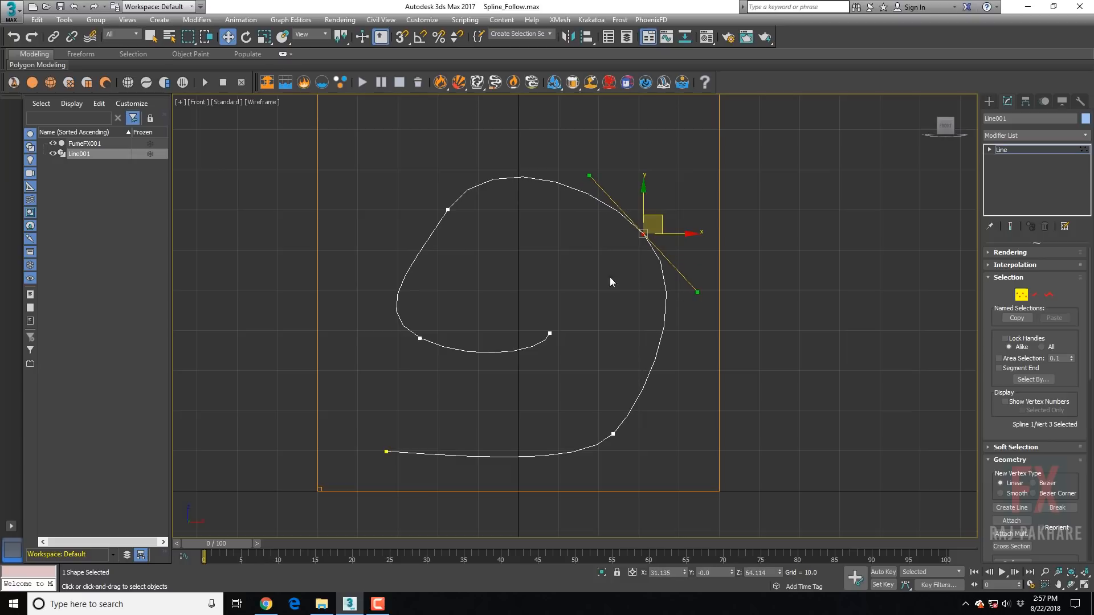
{"action": "left_click", "coordinate": [447, 208]}
{"action": "left_click_drag", "start_coordinate": [482, 154], "coordinate": [501, 183]}
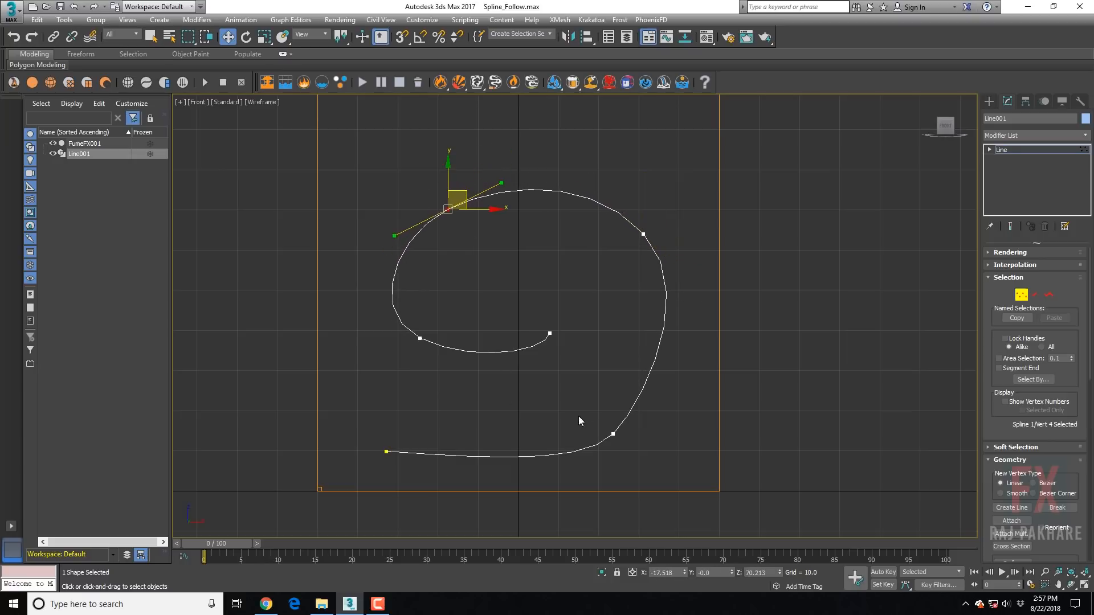
Smooth the spiral's lower-right, inner end and inner-left vertices with their Bezier handles, and leave vertex level
{"action": "left_click", "coordinate": [613, 434]}
{"action": "left_click_drag", "start_coordinate": [643, 404], "coordinate": [669, 423]}
{"action": "left_click", "coordinate": [550, 333]}
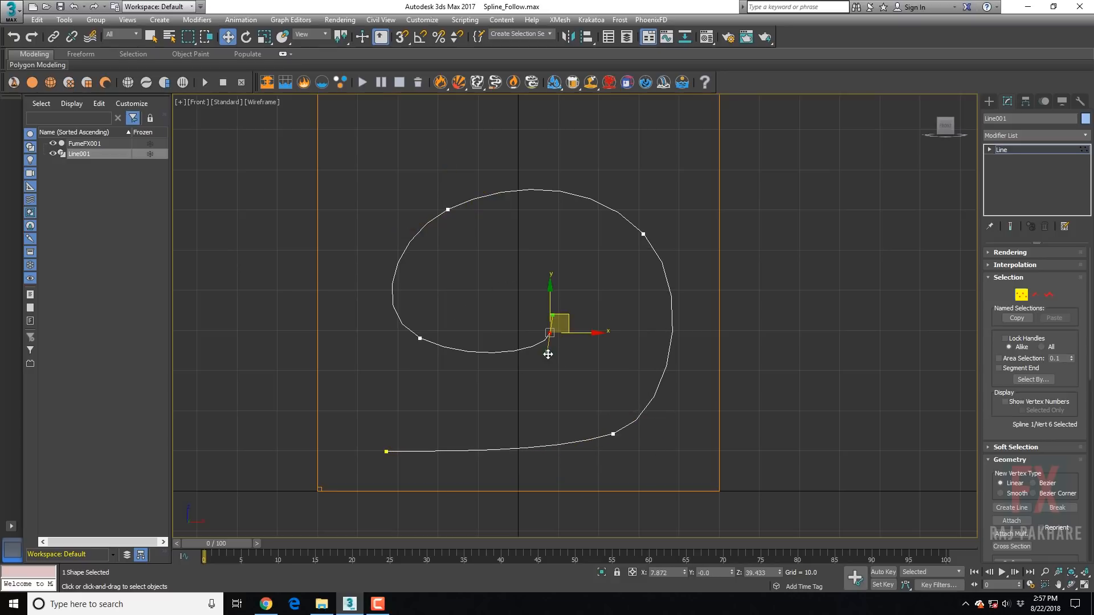
{"action": "left_click_drag", "start_coordinate": [548, 354], "coordinate": [520, 368]}
{"action": "left_click_drag", "start_coordinate": [568, 322], "coordinate": [567, 329]}
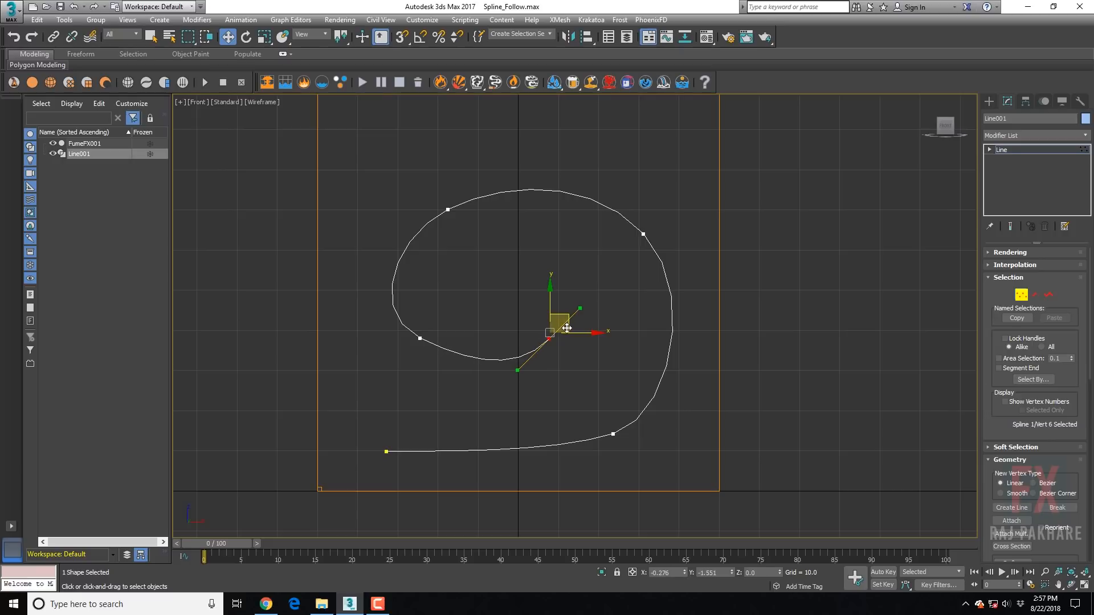
{"action": "left_click", "coordinate": [422, 339]}
{"action": "left_click_drag", "start_coordinate": [434, 317], "coordinate": [396, 283]}
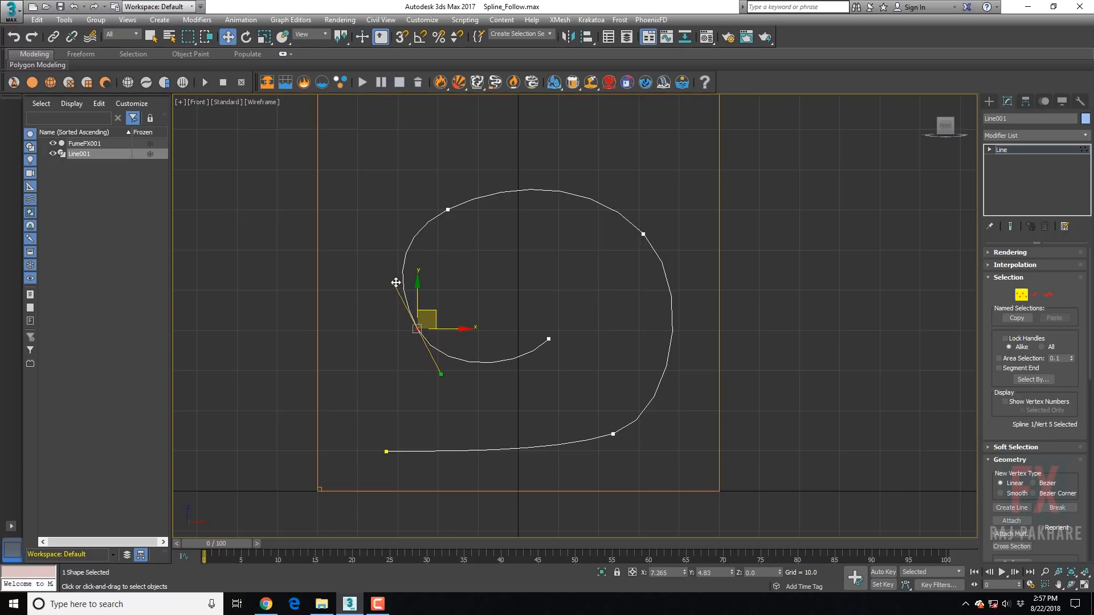
{"action": "left_click", "coordinate": [1006, 154]}
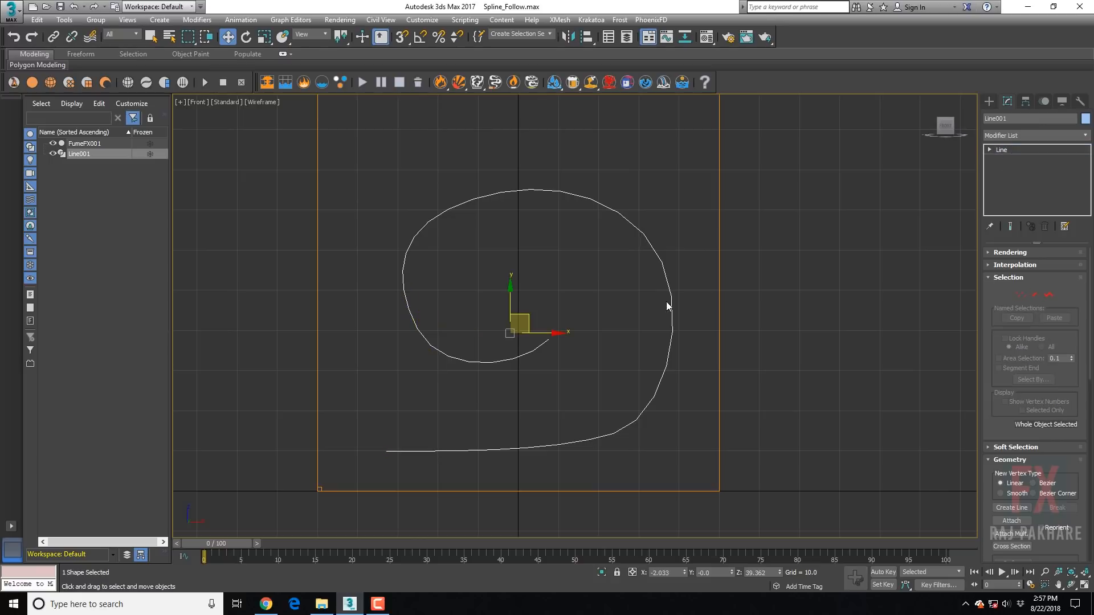
Scale the spiral line down uniformly in the Perspective view so it sits well inside the FumeFX grid
{"action": "middle_click_drag", "start_coordinate": [662, 306], "coordinate": [578, 262]}
{"action": "key", "text": "p"}
{"action": "mouse_move", "coordinate": [572, 336]}
{"action": "middle_mouse_down", "text": "alt"}
{"action": "mouse_move", "coordinate": [652, 360]}
{"action": "mouse_move", "coordinate": [576, 349]}
{"action": "middle_mouse_up", "text": "alt"}
{"action": "key", "text": "r"}
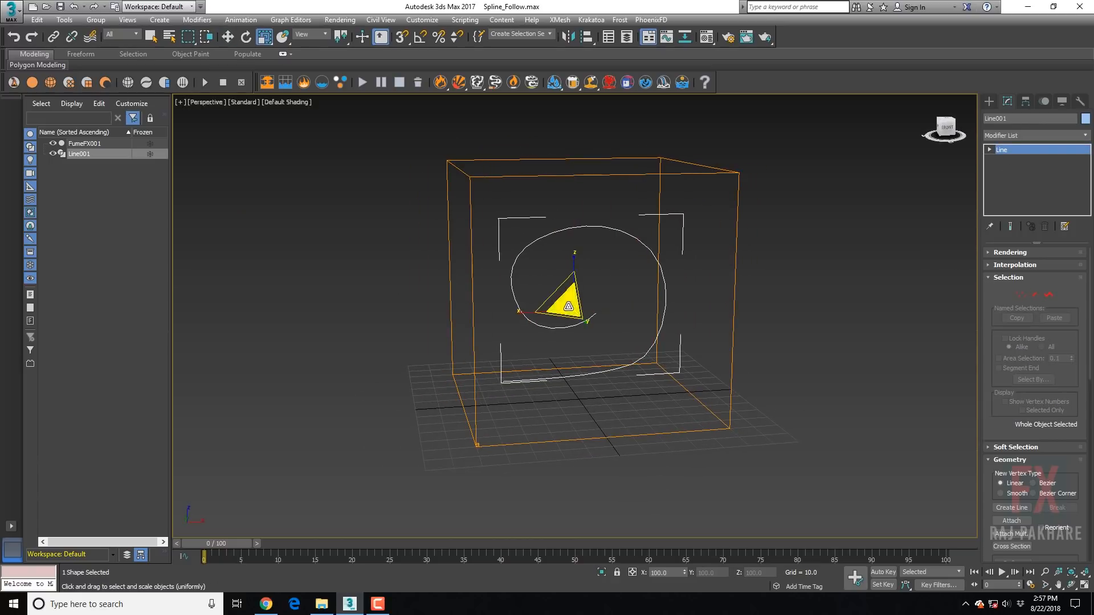
{"action": "left_click_drag", "start_coordinate": [567, 327], "coordinate": [581, 342]}
{"action": "middle_click_drag", "start_coordinate": [581, 342], "coordinate": [599, 312], "text": "alt"}
{"action": "key", "text": "w"}
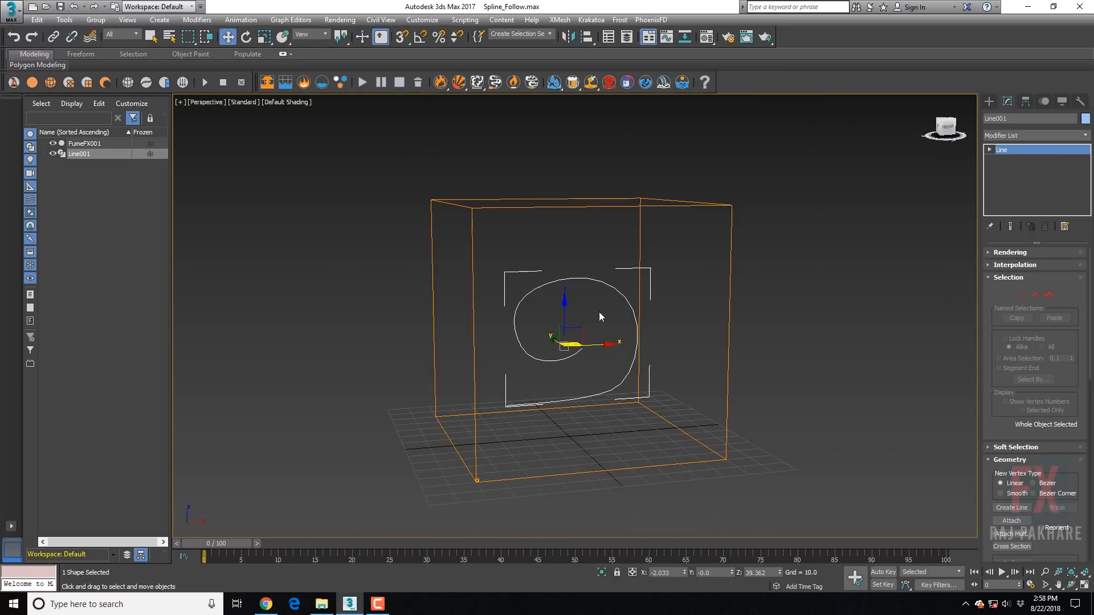
Convert the spiral line to NURBS
{"action": "right_click", "coordinate": [571, 328]}
{"action": "mouse_move", "coordinate": [623, 447]}
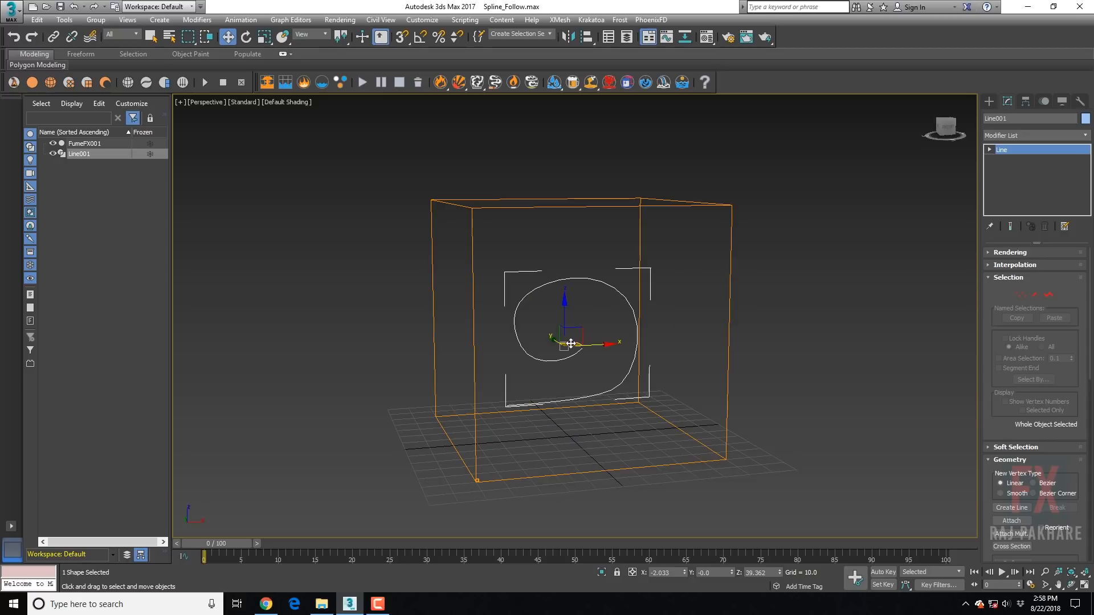
{"action": "right_click", "coordinate": [573, 339]}
{"action": "mouse_move", "coordinate": [653, 462]}
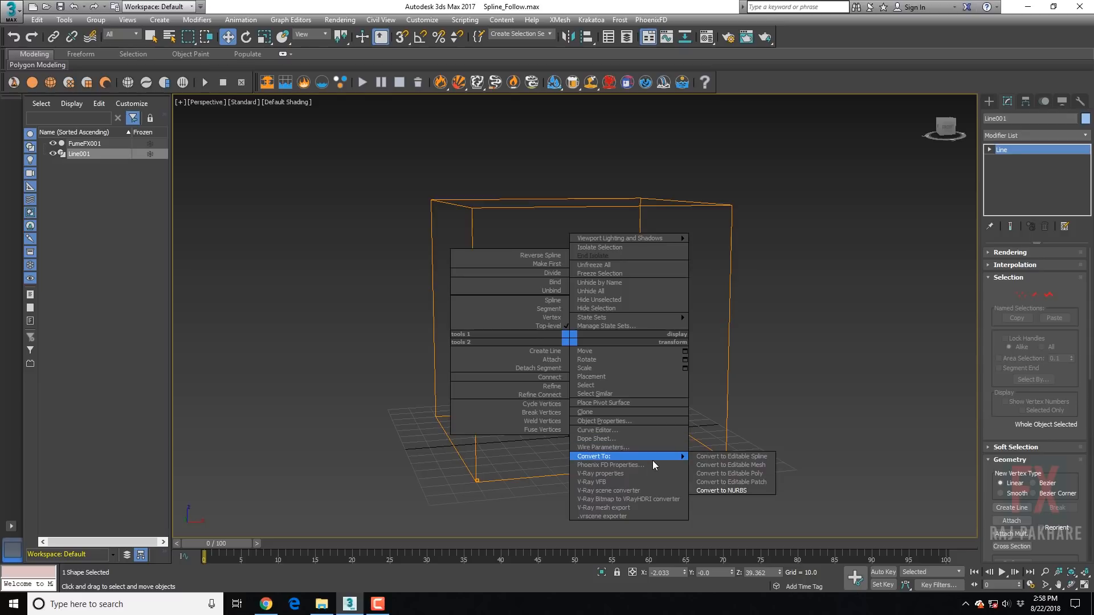
{"action": "left_click", "coordinate": [733, 490]}
Raise the curve CV at the spiral's upper left slightly along Z and return to the NURBS object level
{"action": "mouse_move", "coordinate": [778, 360]}
{"action": "middle_mouse_down", "text": "alt"}
{"action": "mouse_move", "coordinate": [756, 355]}
{"action": "mouse_move", "coordinate": [773, 350]}
{"action": "middle_mouse_up", "text": "alt"}
{"action": "left_click", "coordinate": [1009, 160]}
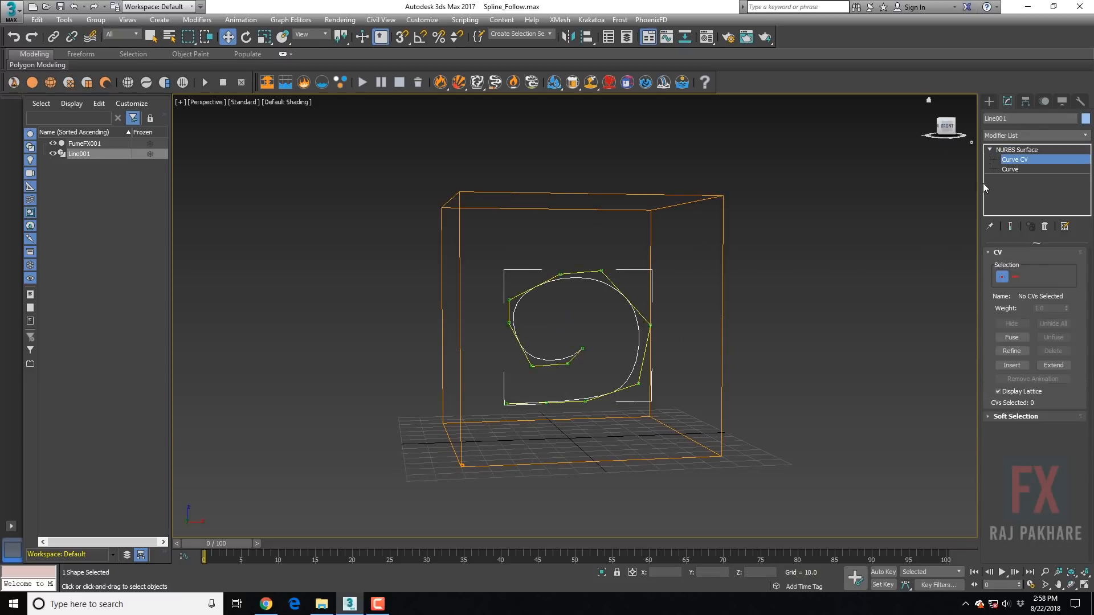
{"action": "left_click", "coordinate": [560, 273]}
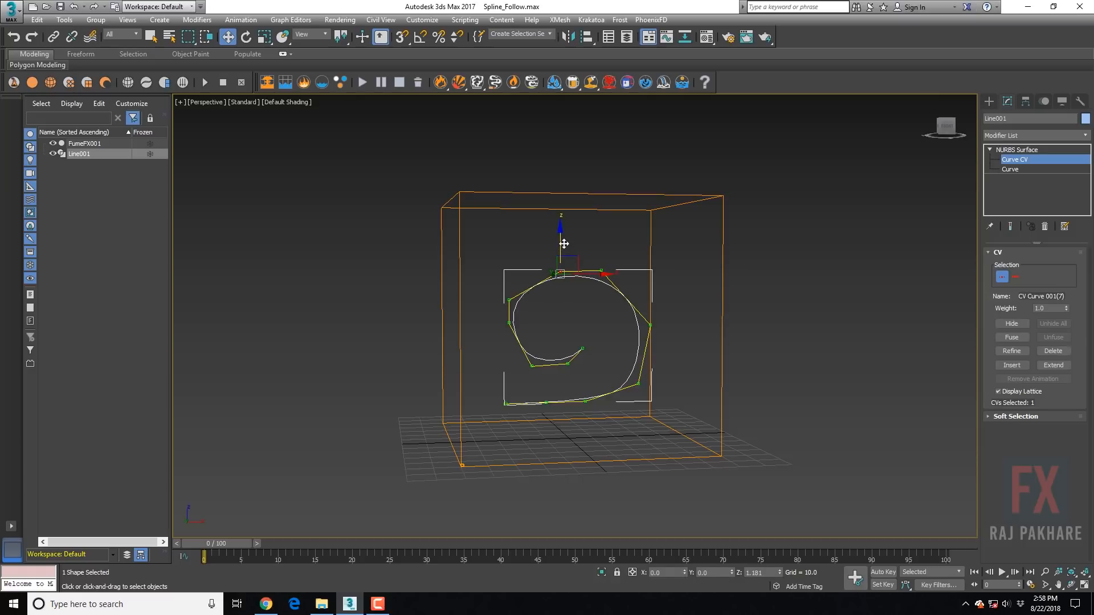
{"action": "left_click_drag", "start_coordinate": [562, 241], "coordinate": [562, 236]}
{"action": "left_click", "coordinate": [1018, 152]}
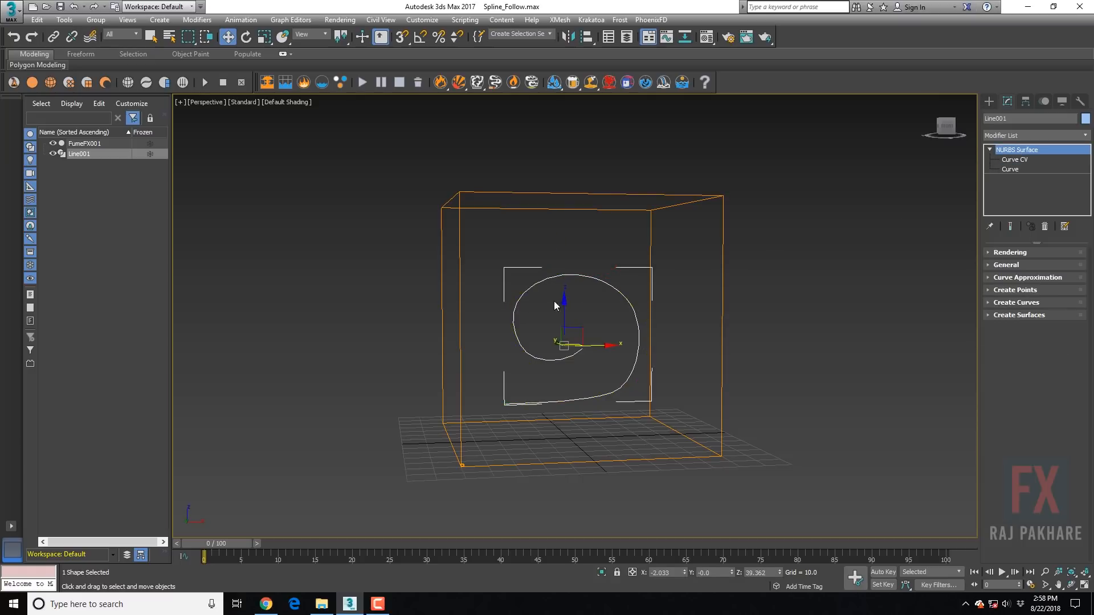
Add a FumeFX Simple Source at the centre of the grid's base through the FumeFX grid's object and source settings
{"action": "middle_click_drag", "start_coordinate": [554, 300], "coordinate": [574, 312], "text": "alt"}
{"action": "left_click_drag", "start_coordinate": [727, 176], "coordinate": [754, 218]}
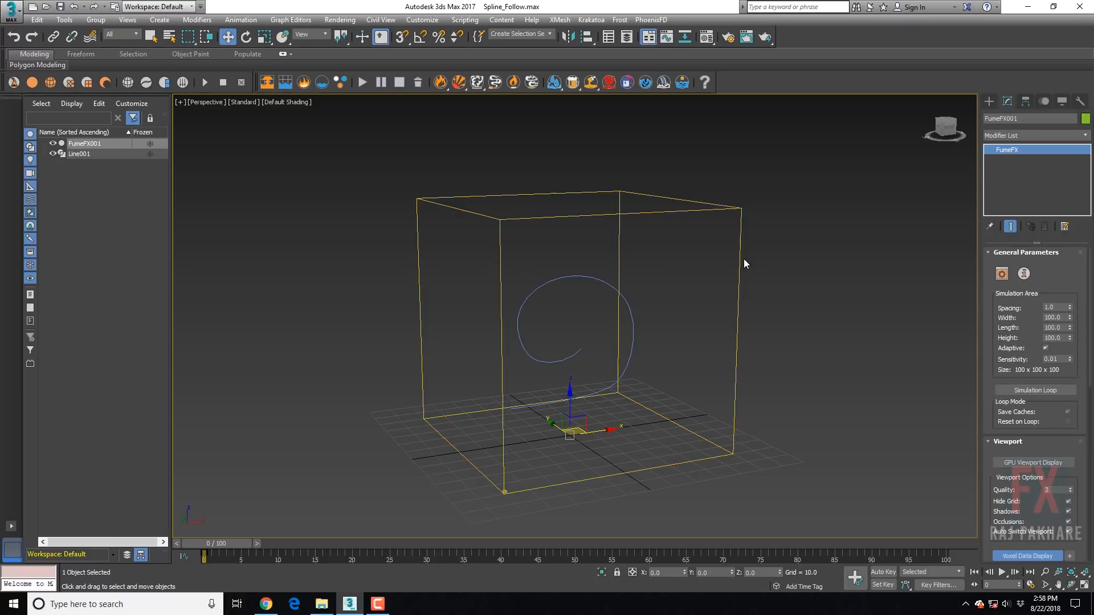
{"action": "left_click", "coordinate": [1006, 271]}
{"action": "middle_click_drag", "start_coordinate": [518, 314], "coordinate": [497, 252]}
{"action": "left_click", "coordinate": [264, 163]}
{"action": "mouse_move", "coordinate": [460, 386]}
{"action": "middle_mouse_down", "text": "alt"}
{"action": "mouse_move", "coordinate": [481, 386]}
{"action": "mouse_move", "coordinate": [459, 391]}
{"action": "mouse_move", "coordinate": [461, 370]}
{"action": "middle_mouse_up", "text": "alt"}
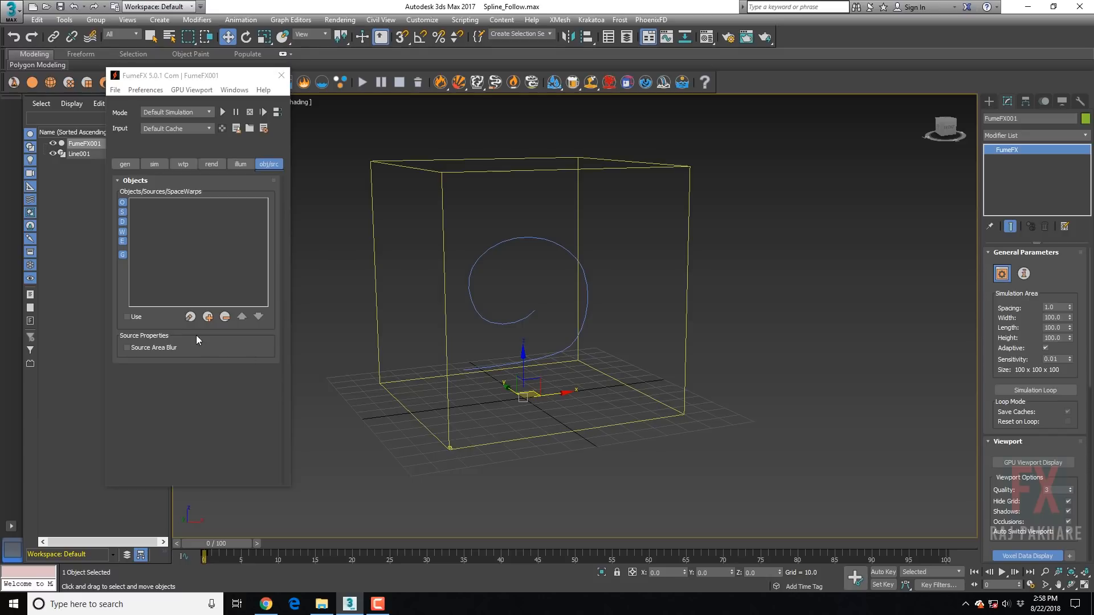
{"action": "left_click", "coordinate": [191, 317]}
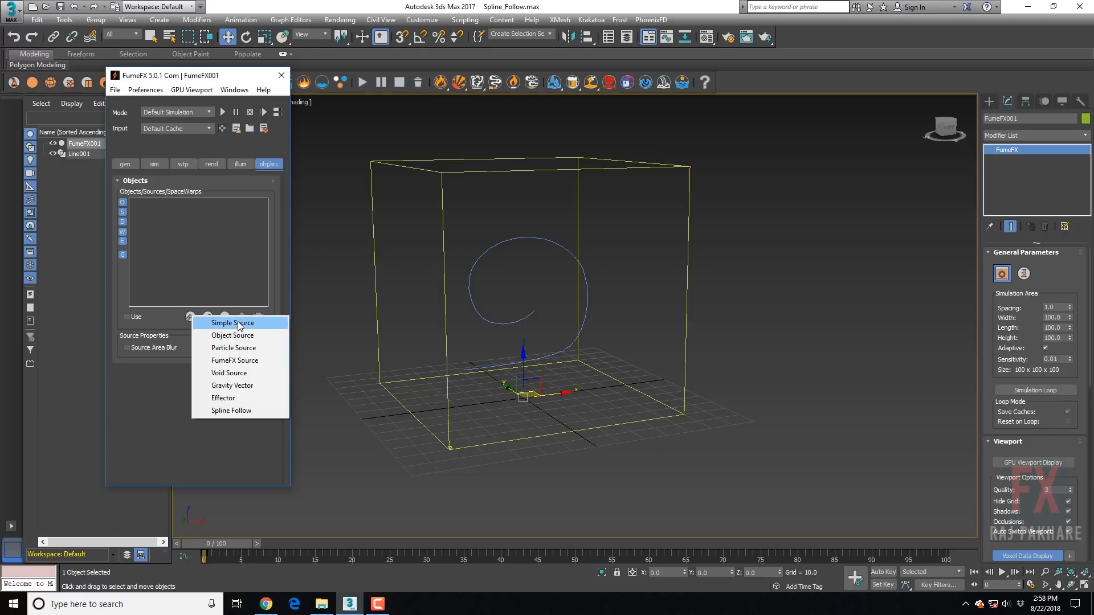
{"action": "left_click", "coordinate": [239, 324]}
{"action": "left_click", "coordinate": [540, 386]}
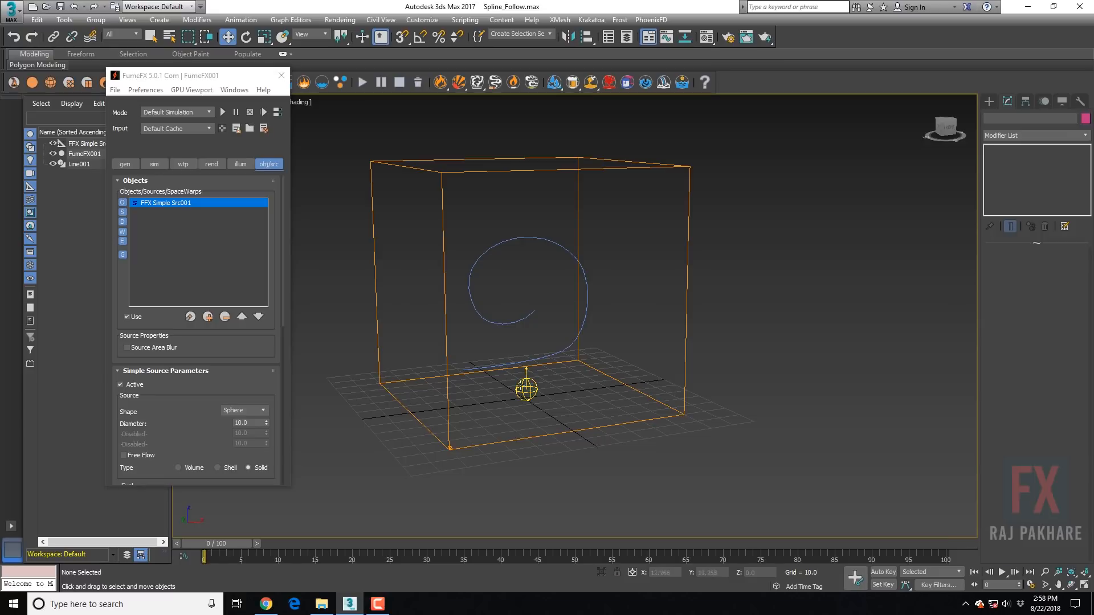
Turn on the GPU viewport display, run the default simulation with its info window minimized, and stop it around frame 37
{"action": "left_click", "coordinate": [191, 89]}
{"action": "left_click", "coordinate": [197, 102]}
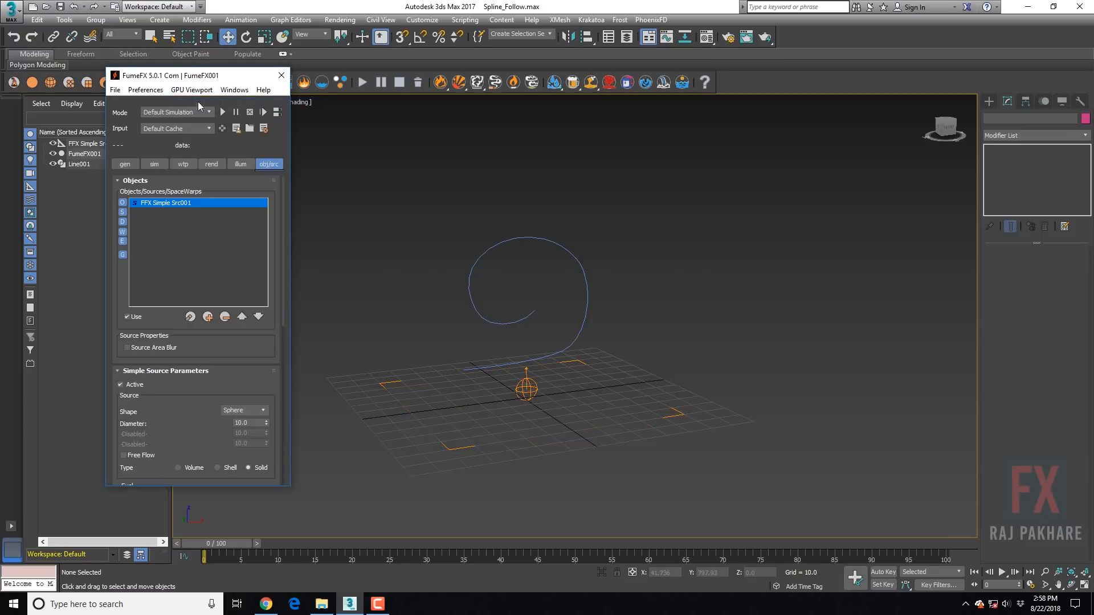
{"action": "left_click", "coordinate": [222, 112]}
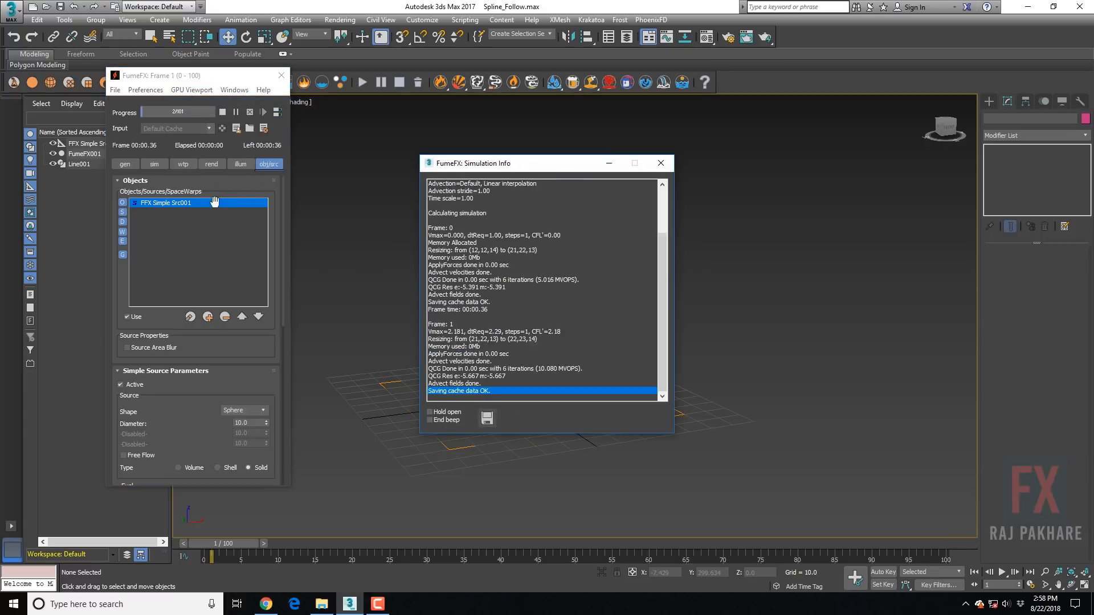
{"action": "left_click", "coordinate": [609, 163]}
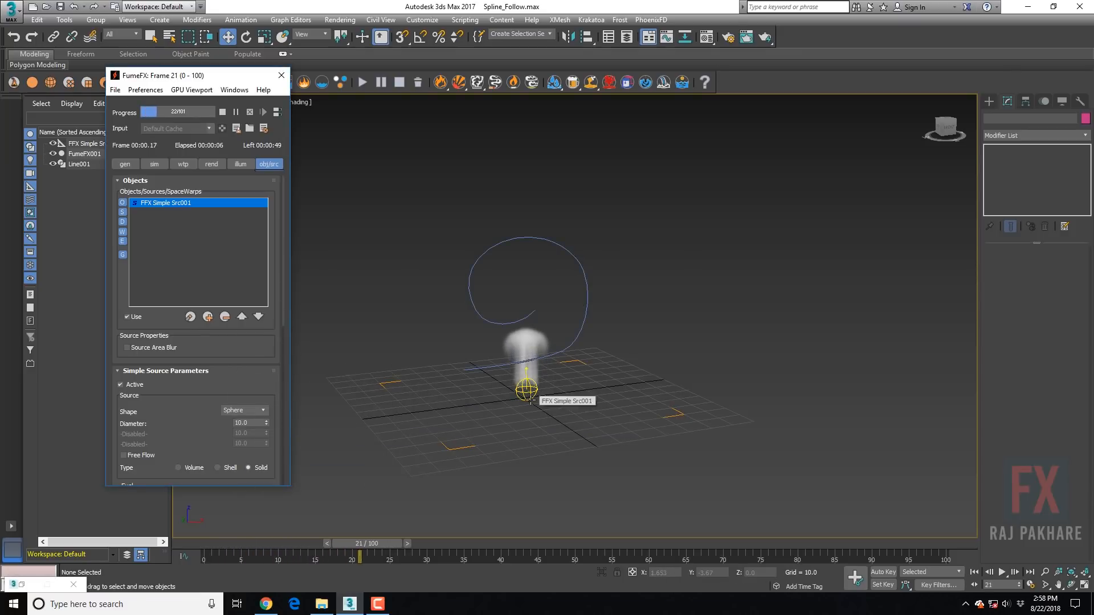
{"action": "scroll", "coordinate": [188, 251], "scroll_direction": "down", "scroll_amount": 6}
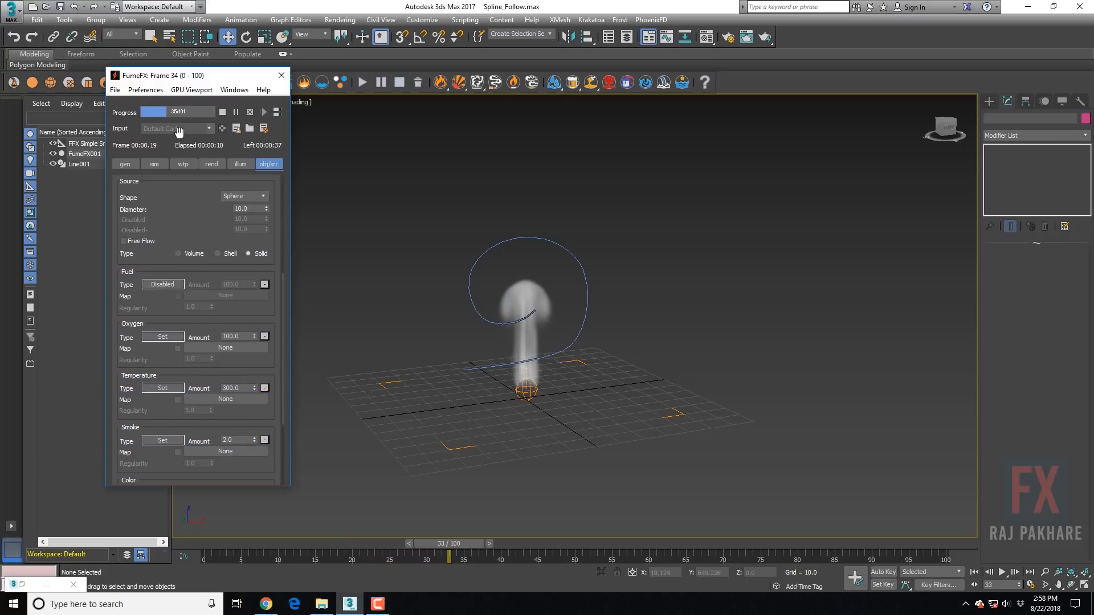
{"action": "left_click", "coordinate": [222, 112]}
Disable Simulate Fuel in the FumeFX simulation settings
{"action": "left_click", "coordinate": [154, 164]}
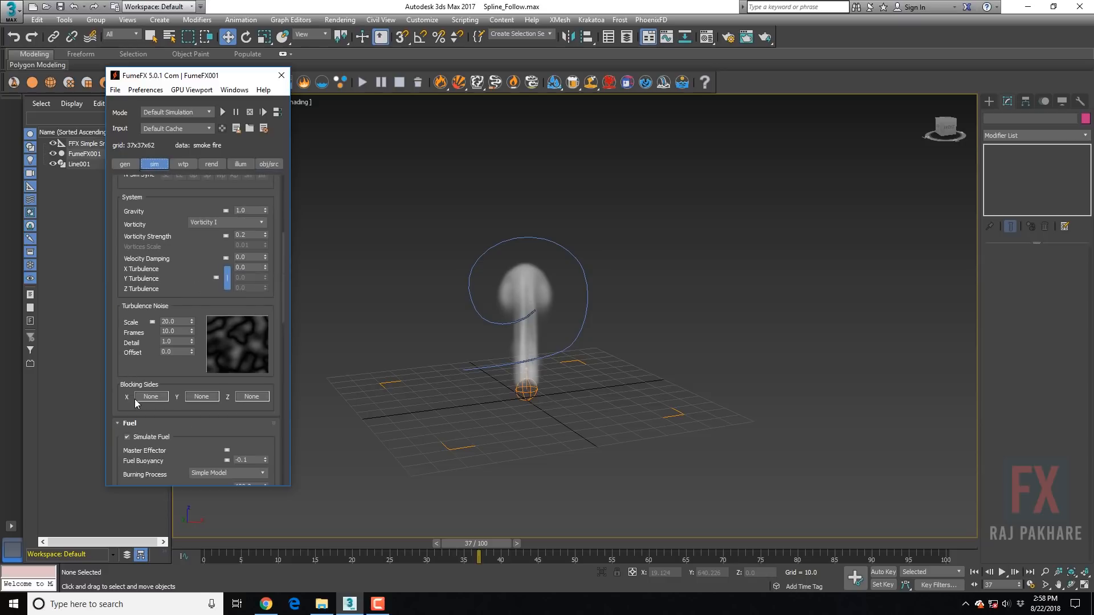
{"action": "scroll", "coordinate": [127, 330], "scroll_direction": "down", "scroll_amount": 3}
{"action": "left_click", "coordinate": [127, 275]}
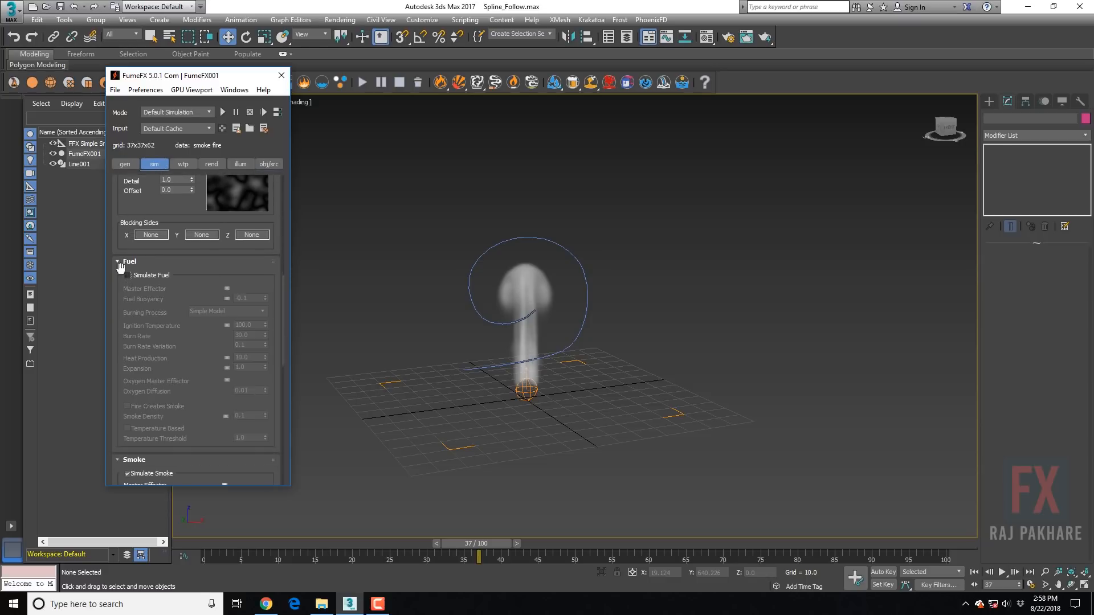
Rerun the default simulation without fuel and stop it around frame 22
{"action": "left_click", "coordinate": [116, 261]}
{"action": "left_click", "coordinate": [222, 112]}
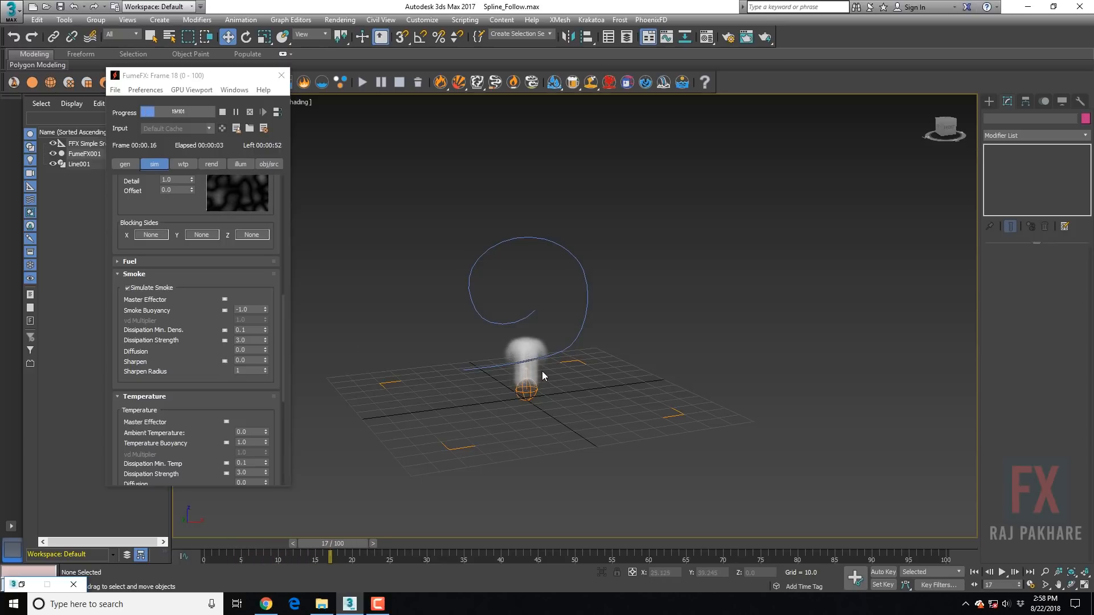
{"action": "left_click", "coordinate": [222, 112]}
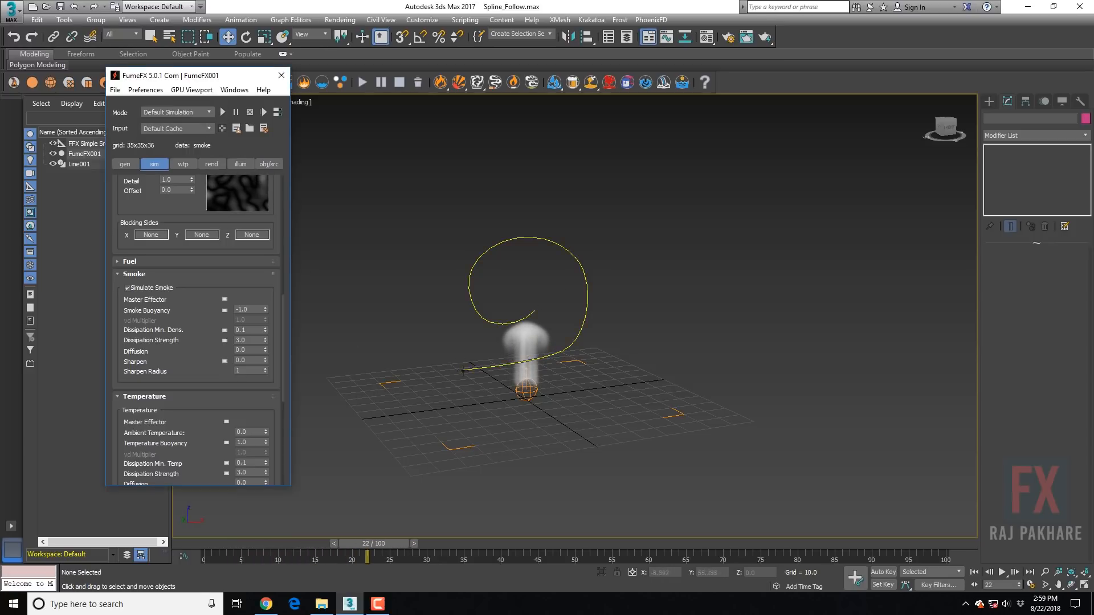
Move the Simple Source to the lower starting end of the spiral curve, at about X -26.8, Y 0.5, Z 15.5
{"action": "left_click", "coordinate": [513, 392]}
{"action": "key", "text": "f"}
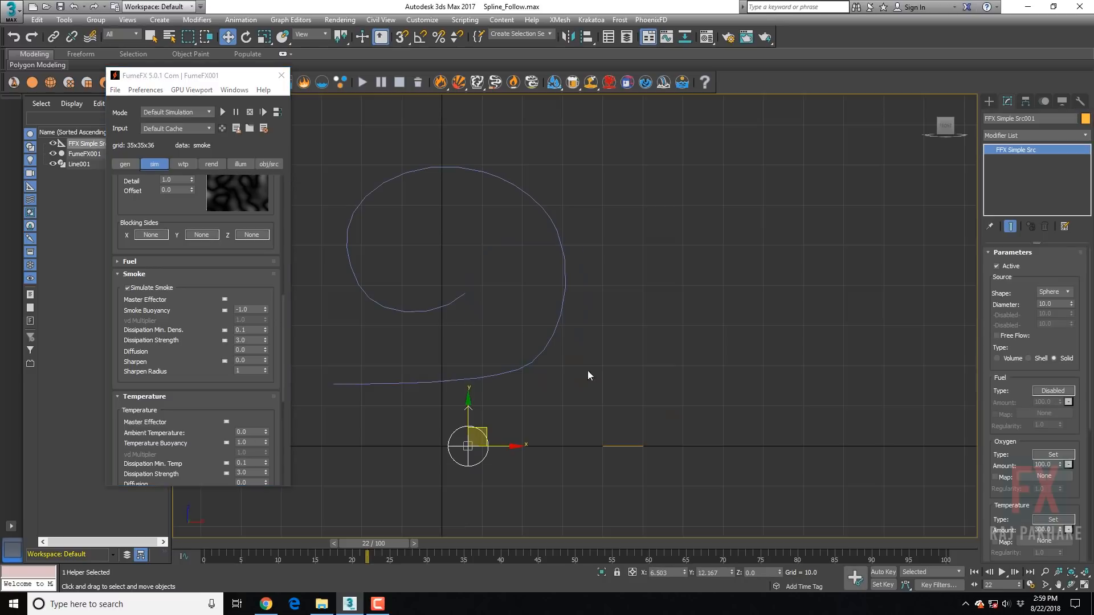
{"action": "middle_click_drag", "start_coordinate": [587, 370], "coordinate": [668, 350]}
{"action": "left_click_drag", "start_coordinate": [574, 451], "coordinate": [545, 406]}
{"action": "key", "text": "e"}
{"action": "key", "text": "l"}
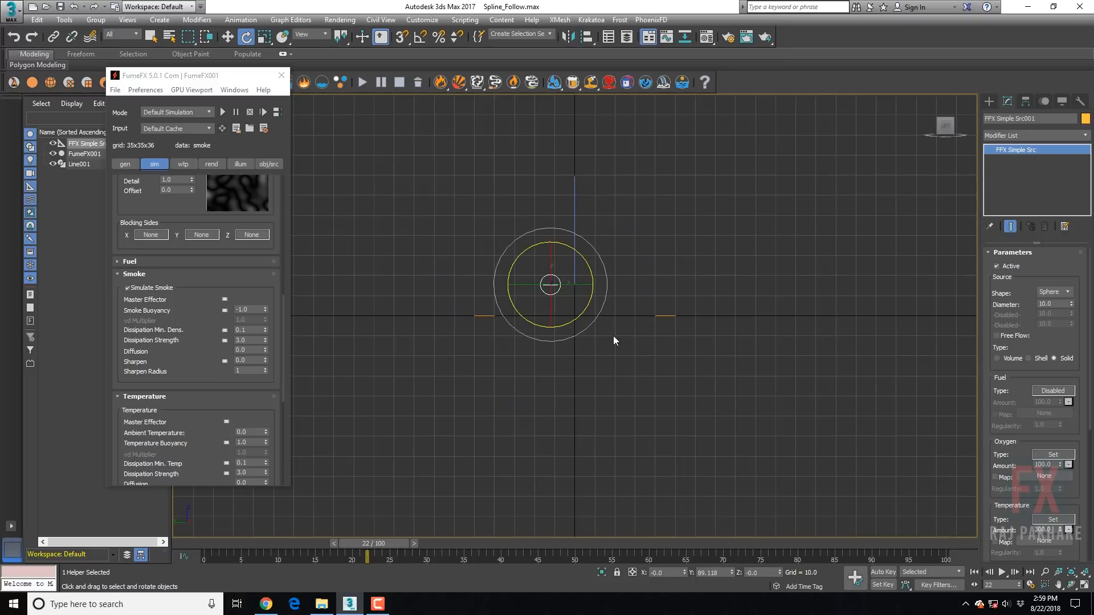
{"action": "key", "text": "w"}
{"action": "left_click_drag", "start_coordinate": [578, 326], "coordinate": [601, 324]}
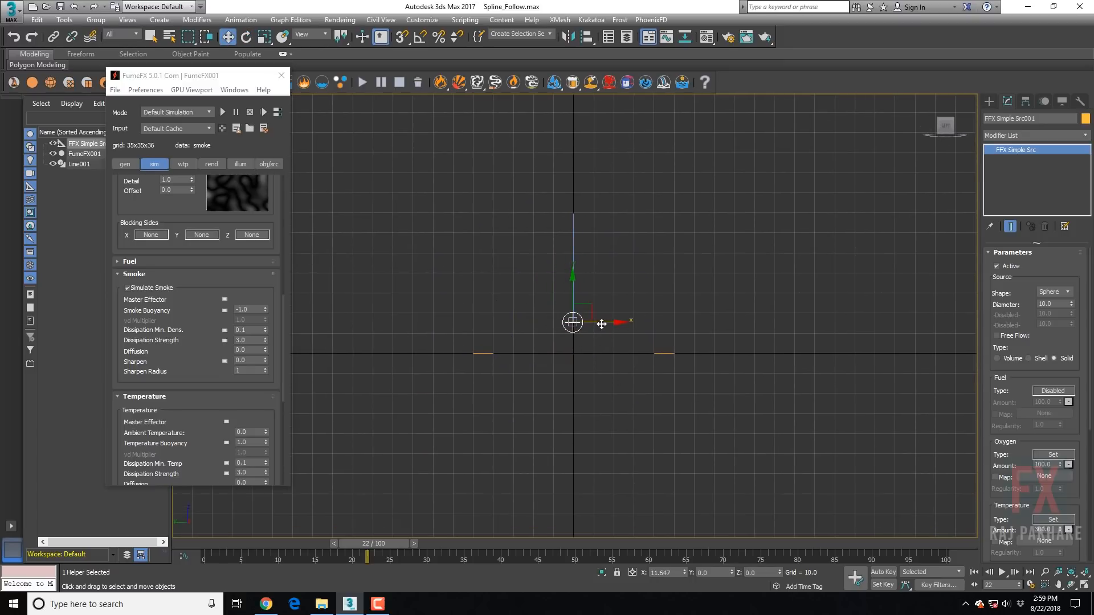
{"action": "key", "text": "p"}
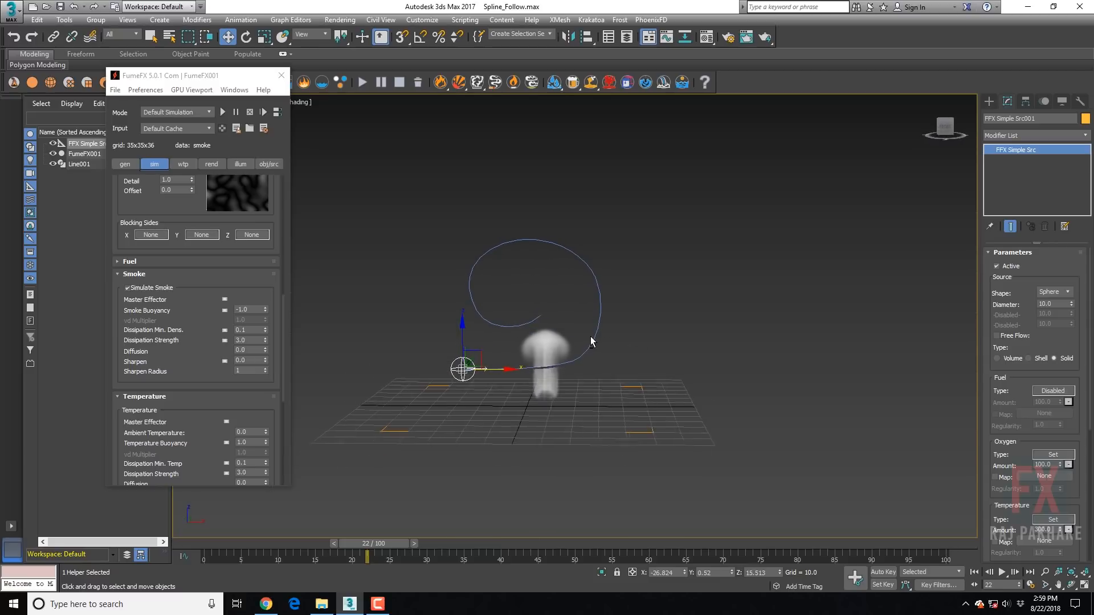
Go back to frame 0 and set the scene's animation end time to 200
{"action": "left_click_drag", "start_coordinate": [255, 543], "coordinate": [206, 543]}
{"action": "middle_click_drag", "start_coordinate": [482, 428], "coordinate": [515, 428], "text": "alt"}
{"action": "left_click", "coordinate": [1030, 585]}
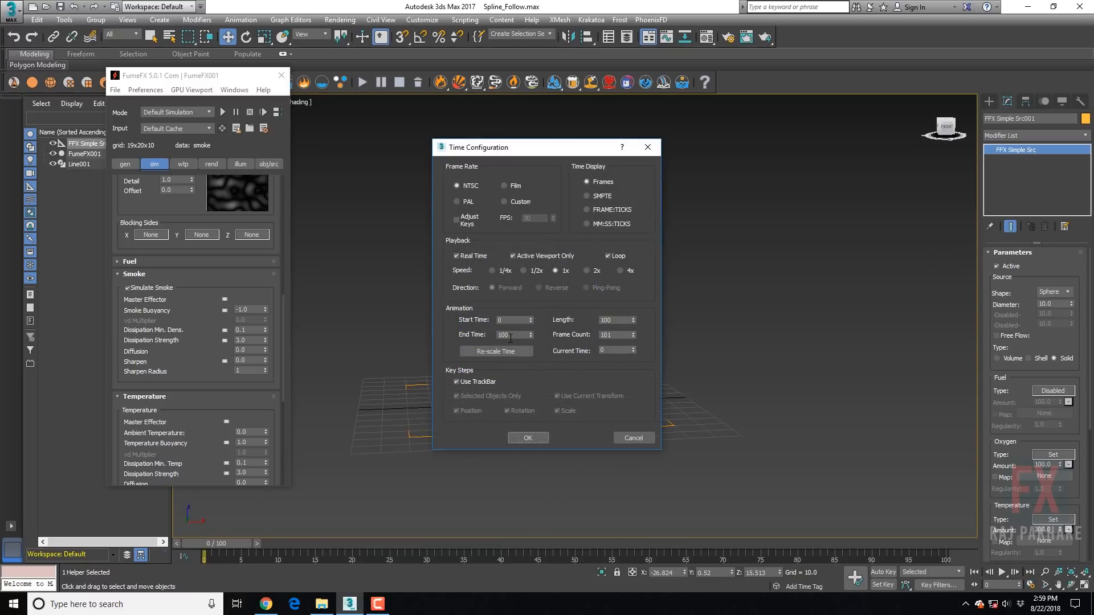
{"action": "left_click", "coordinate": [525, 438]}
Set the end frame of the FumeFX output range to 200
{"action": "left_click", "coordinate": [123, 165]}
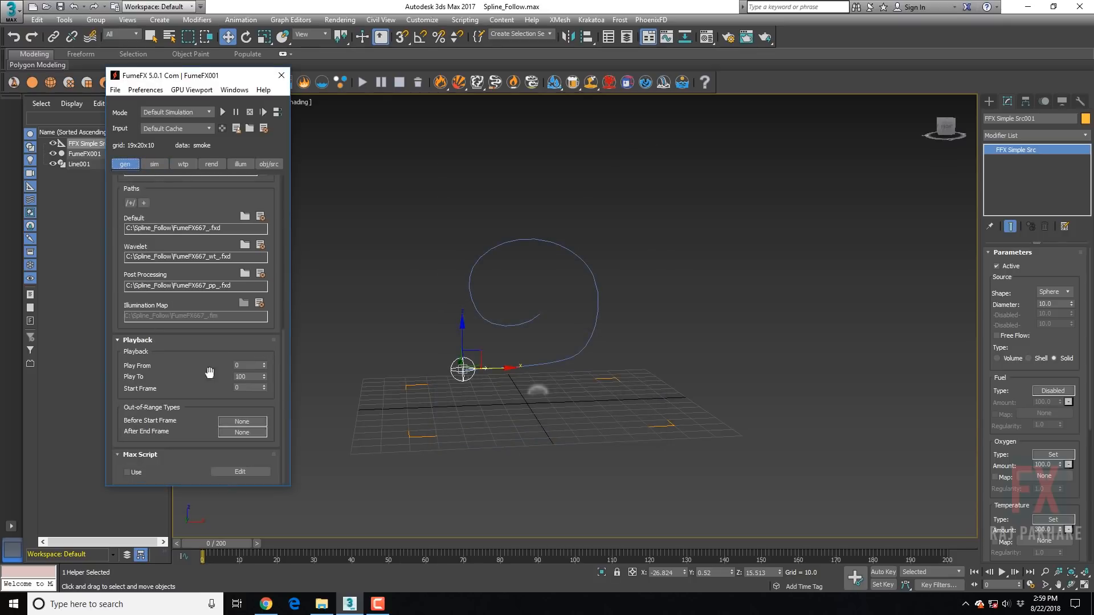
{"action": "key", "text": "Return"}
{"action": "scroll", "coordinate": [152, 424], "scroll_direction": "up", "scroll_amount": 5}
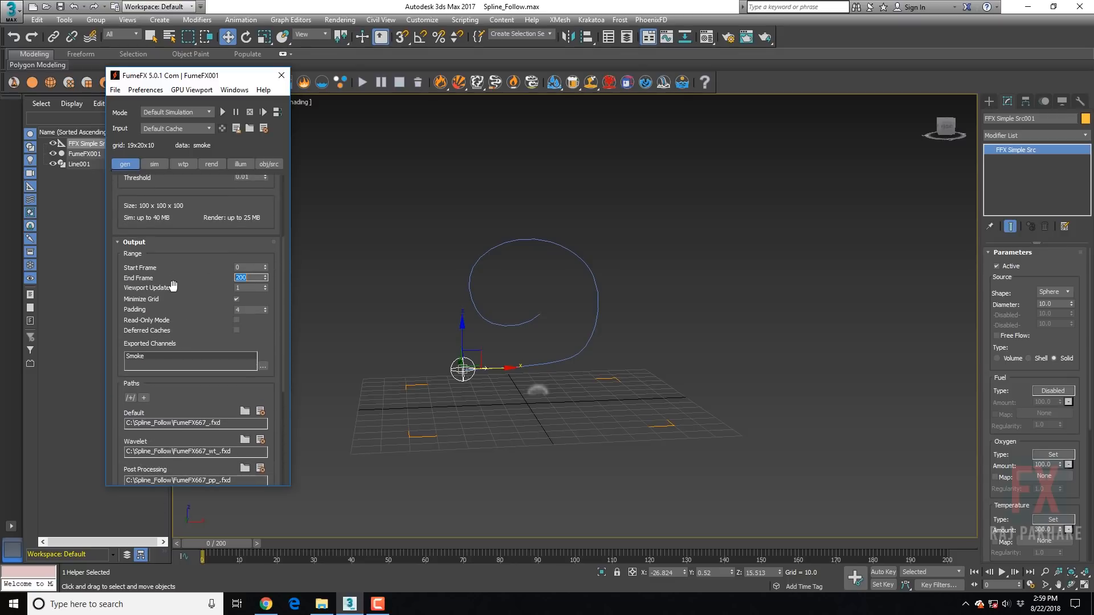
{"action": "scroll", "coordinate": [164, 199], "scroll_direction": "up", "scroll_amount": 3}
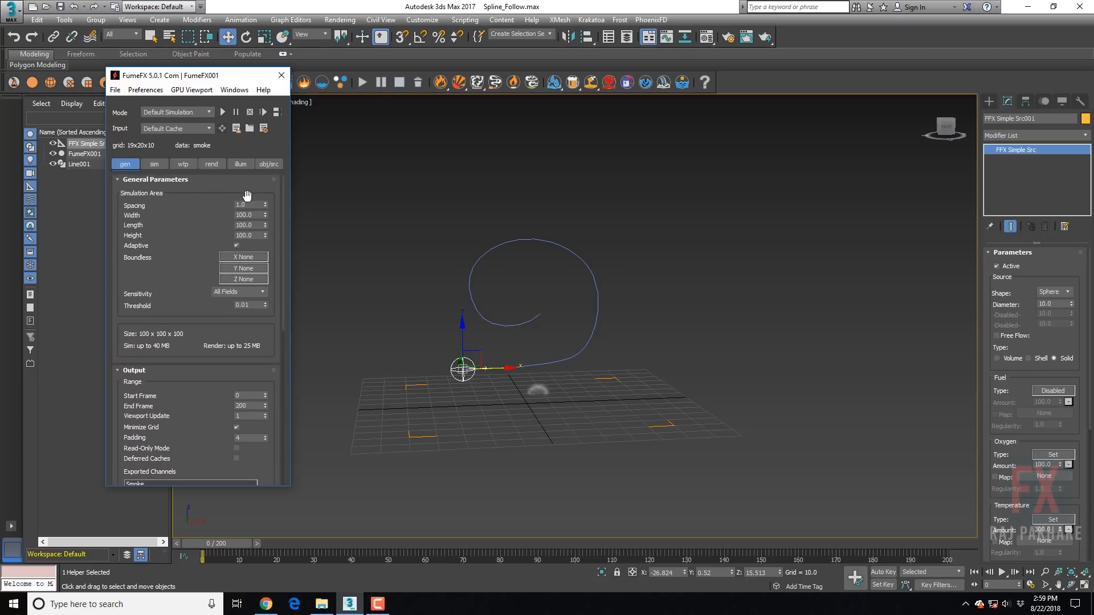
Adjust the solver's maximum iterations, and set vorticity strength to 0.8 and X turbulence to 0.25
{"action": "left_click", "coordinate": [154, 164]}
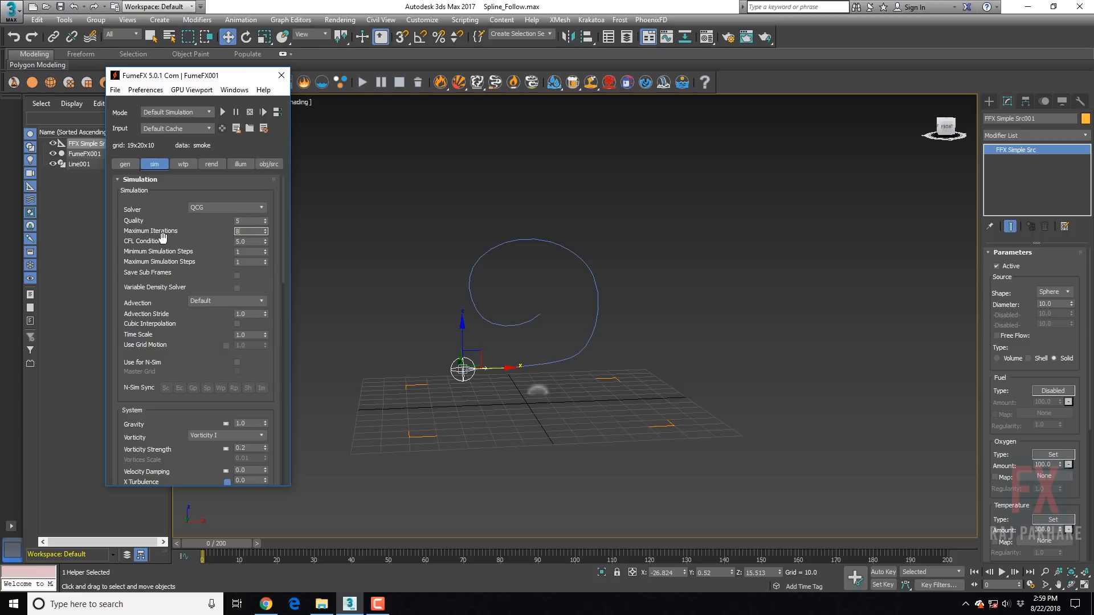
{"action": "scroll", "coordinate": [167, 318], "scroll_direction": "down", "scroll_amount": 2}
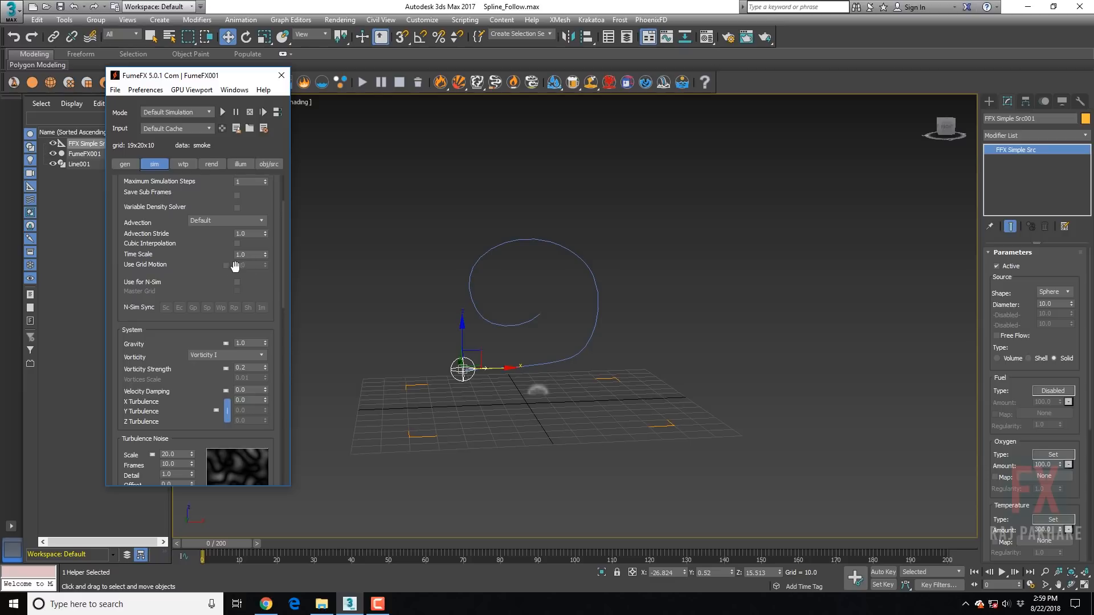
{"action": "scroll", "coordinate": [219, 233], "scroll_direction": "down", "scroll_amount": 2}
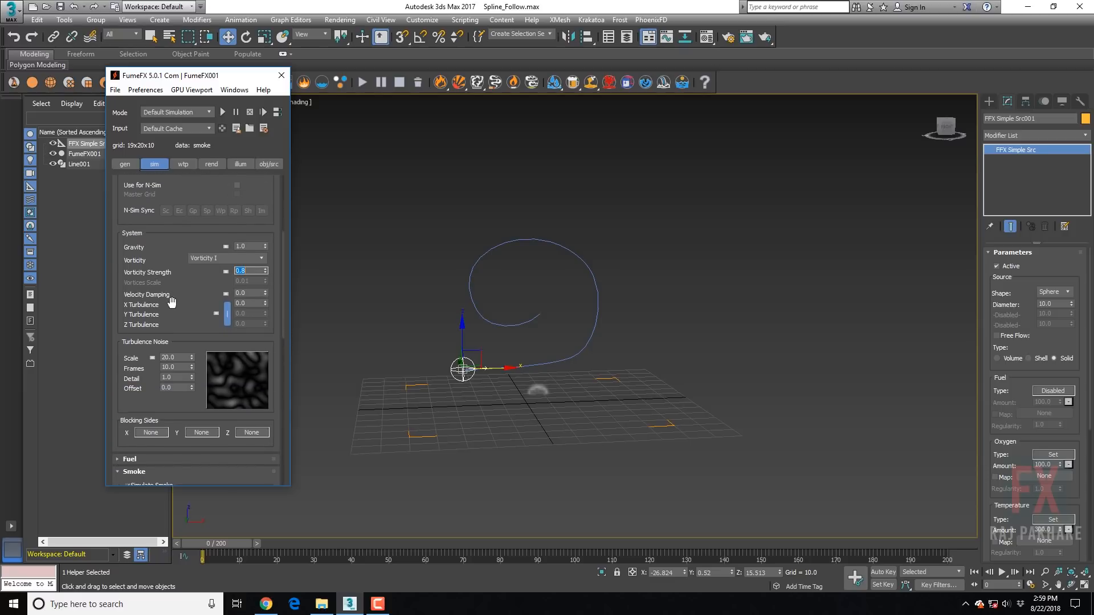
{"action": "scroll", "coordinate": [172, 302], "scroll_direction": "down", "scroll_amount": 1}
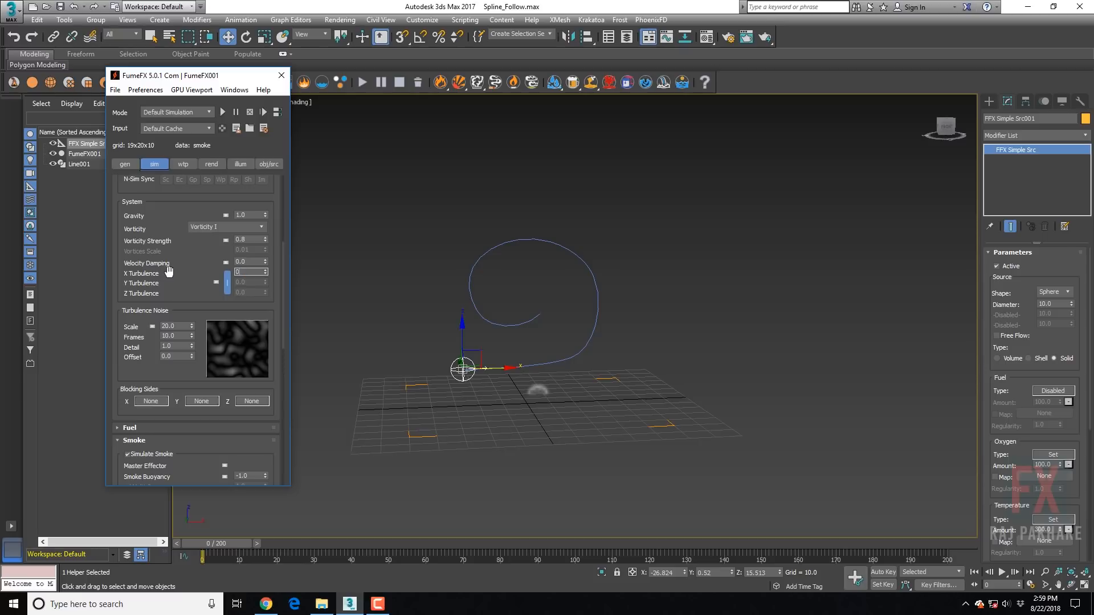
Set the turbulence noise scale to 12 and enter 2 for a further noise parameter
{"action": "double_click", "coordinate": [177, 326]}
{"action": "scroll", "coordinate": [167, 292], "scroll_direction": "down", "scroll_amount": 2}
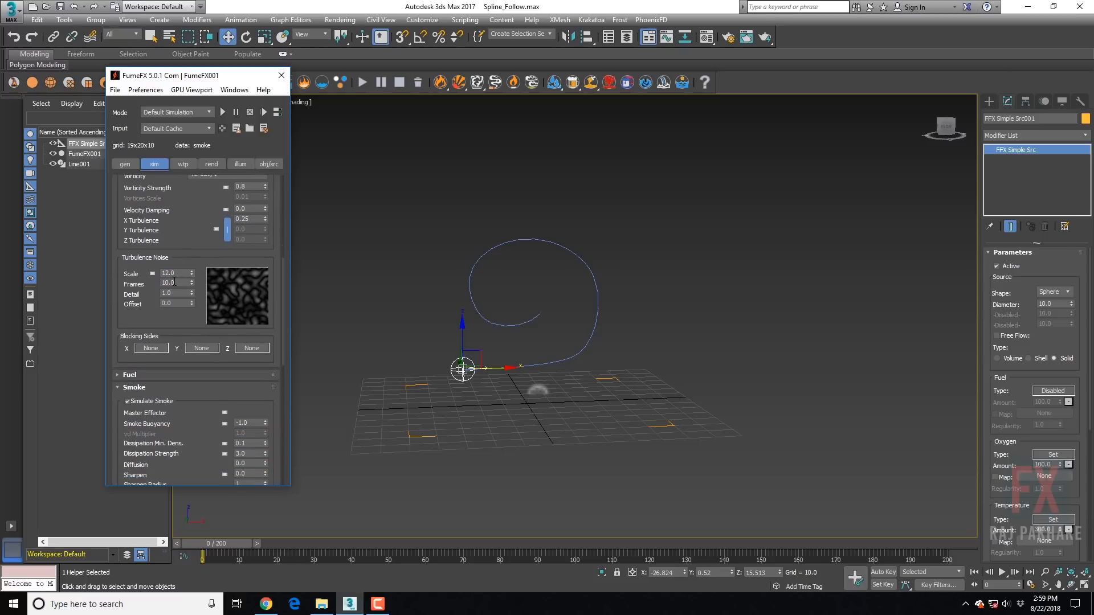
{"action": "key", "text": "Tab"}
{"action": "type", "text": "2"}
{"action": "key", "text": "Return"}
{"action": "scroll", "coordinate": [148, 422], "scroll_direction": "down", "scroll_amount": 5}
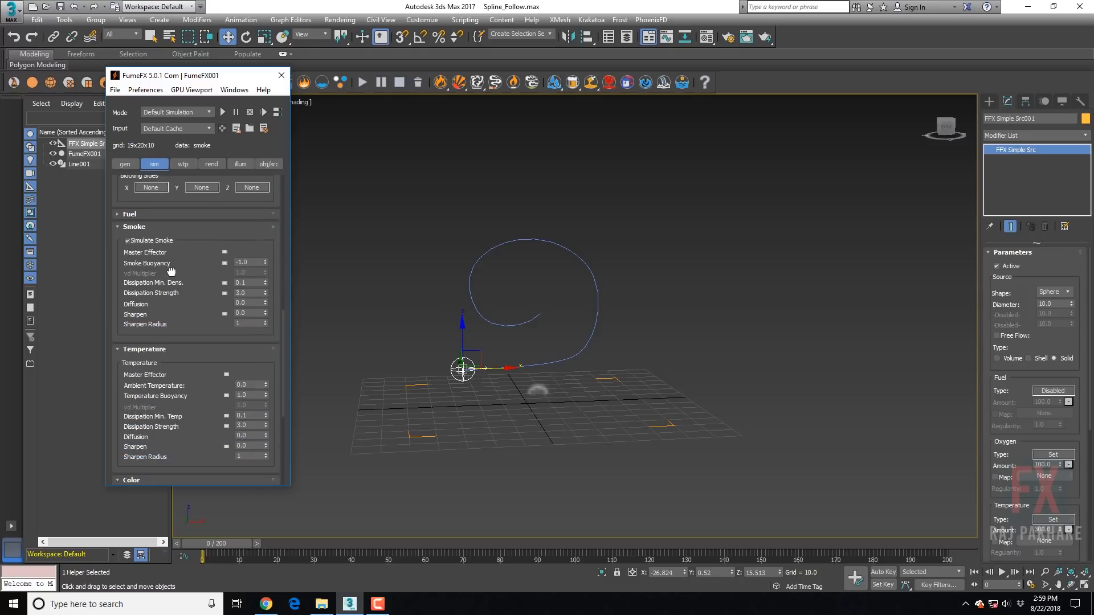
Add a Spline Follow through the FumeFX object and source settings and move its icon outside the grid, to about X 106.6, Y -16.3
{"action": "scroll", "coordinate": [149, 421], "scroll_direction": "up", "scroll_amount": 4}
{"action": "left_click", "coordinate": [268, 165]}
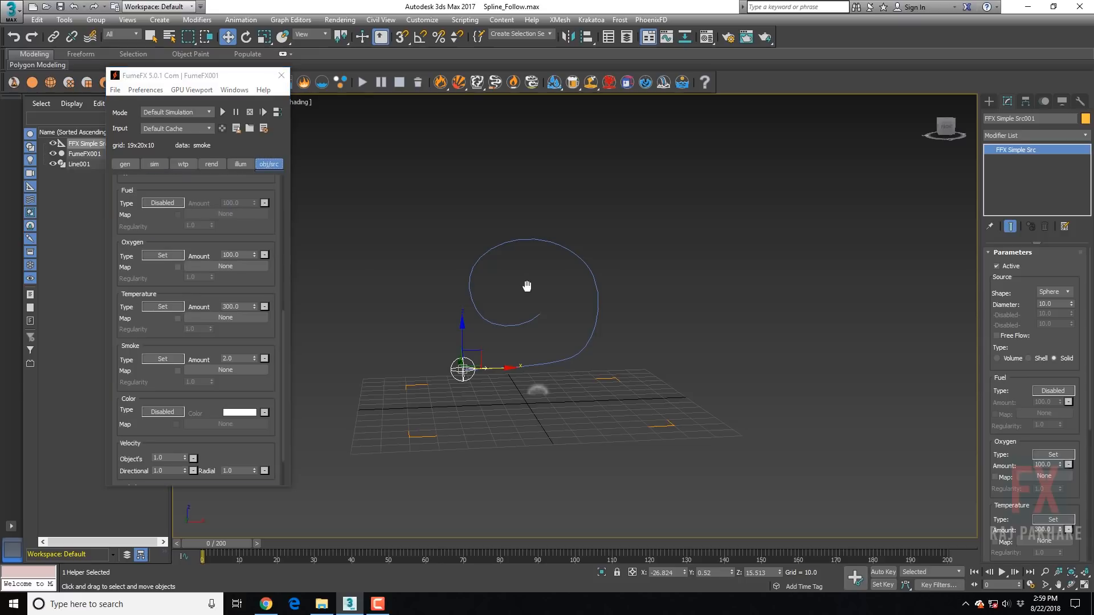
{"action": "middle_click_drag", "start_coordinate": [527, 285], "coordinate": [519, 301]}
{"action": "scroll", "coordinate": [258, 229], "scroll_direction": "up", "scroll_amount": 5}
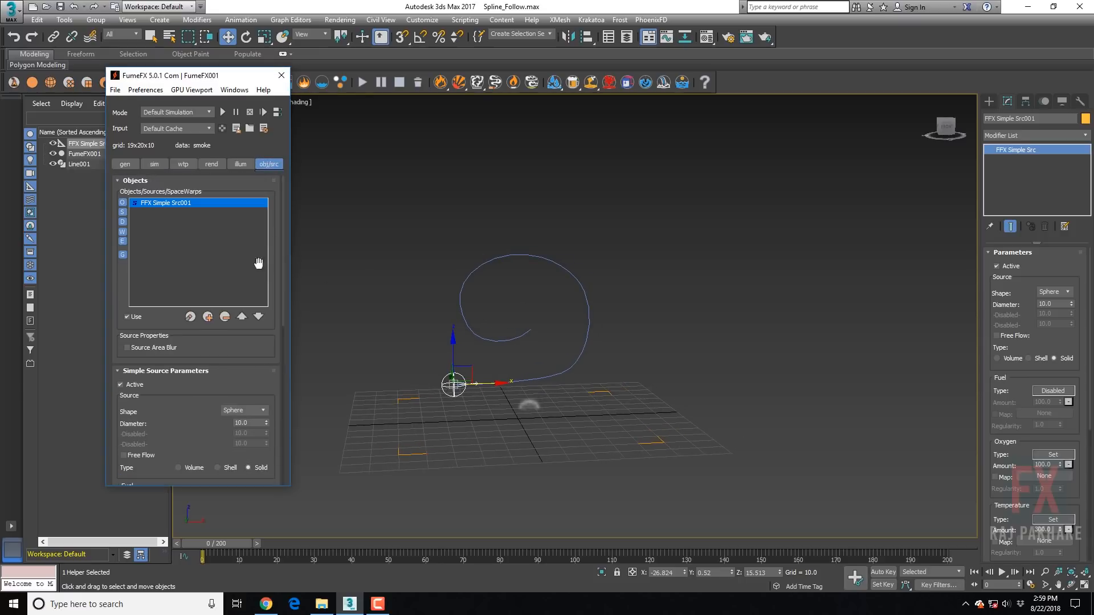
{"action": "left_click", "coordinate": [190, 317]}
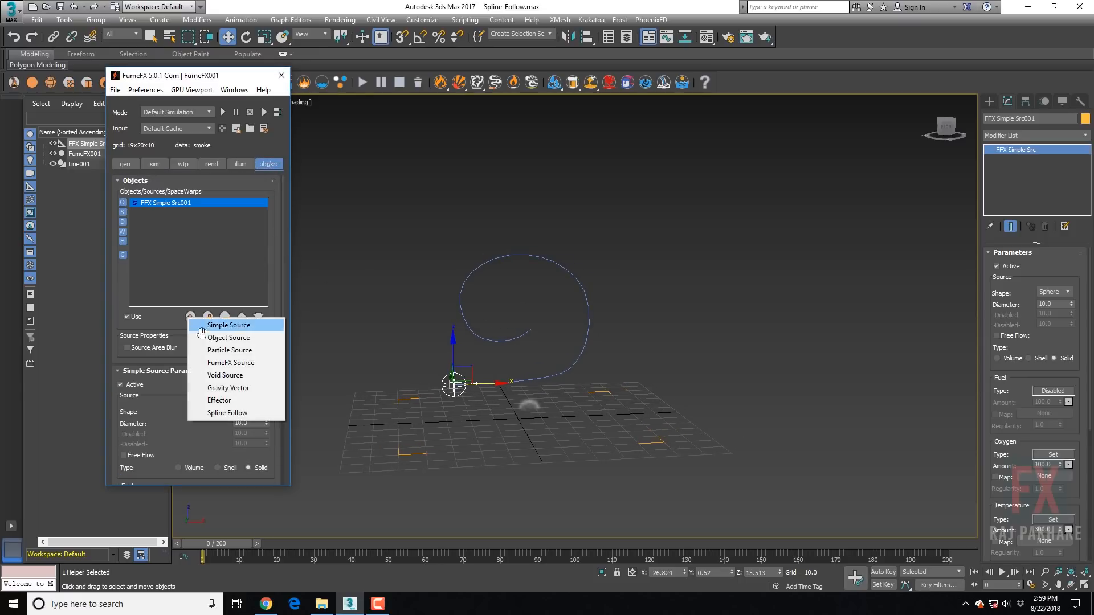
{"action": "left_click", "coordinate": [240, 413]}
{"action": "left_click", "coordinate": [536, 426]}
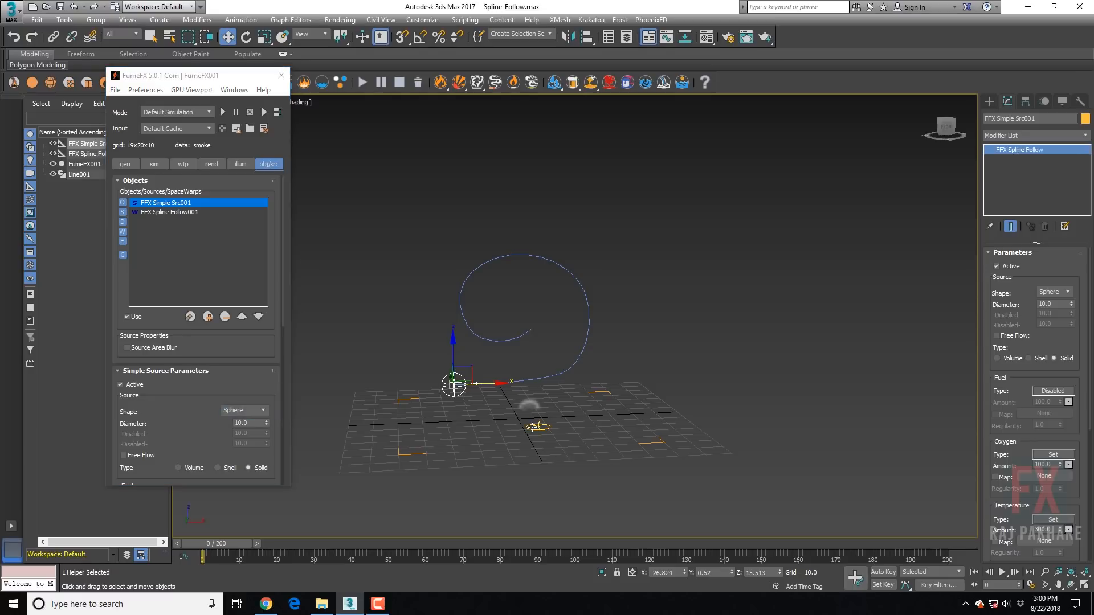
{"action": "left_click_drag", "start_coordinate": [535, 426], "coordinate": [800, 432]}
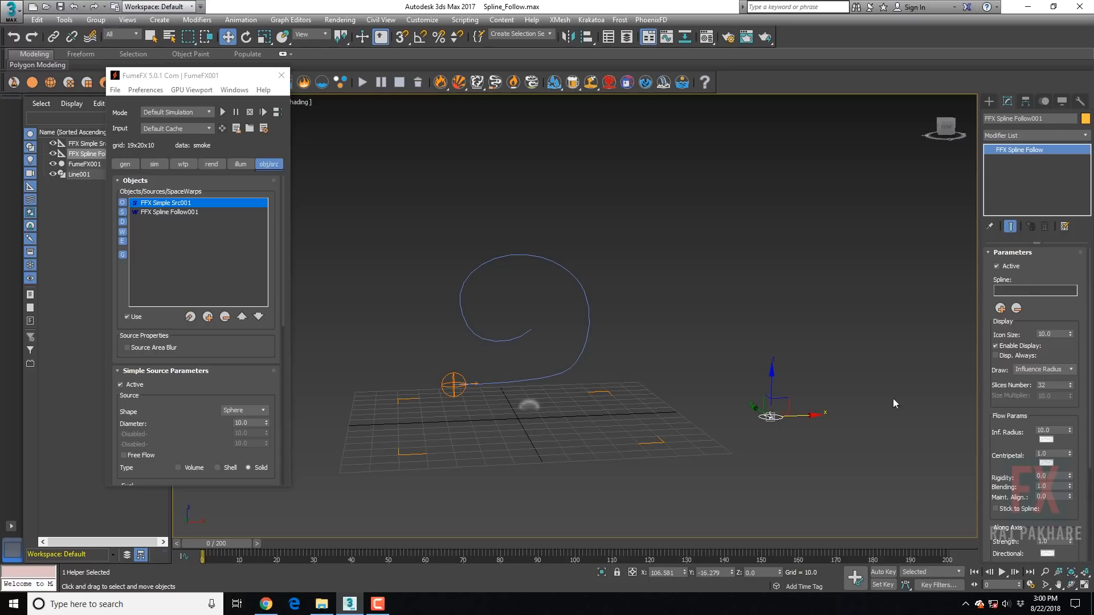
Assign the spiral curve Line001 as the spline of the Spline Follow
{"action": "scroll", "coordinate": [236, 385], "scroll_direction": "down", "scroll_amount": 2}
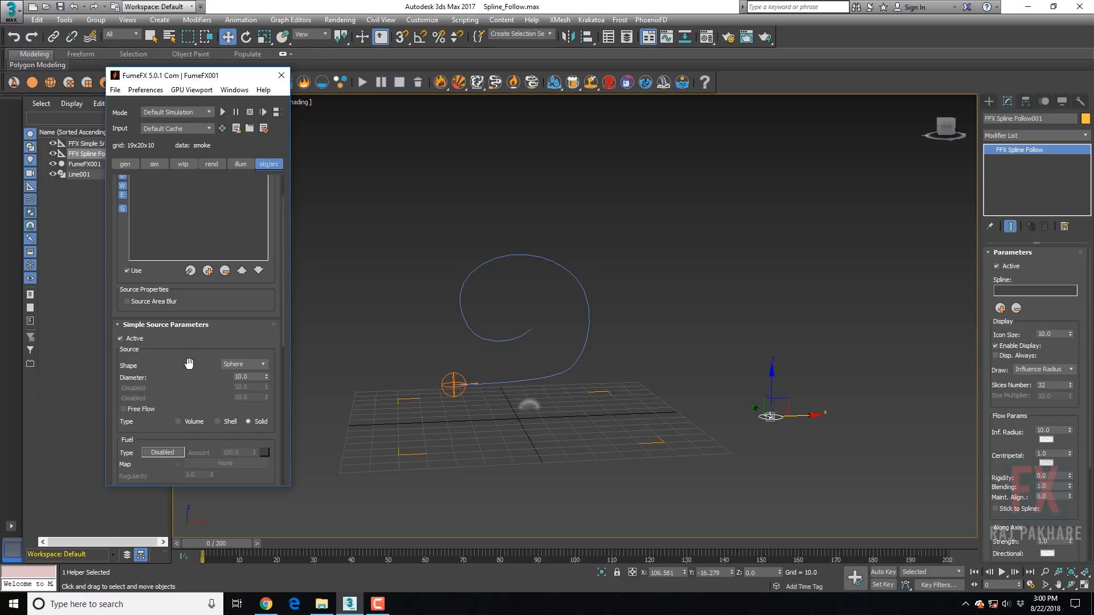
{"action": "scroll", "coordinate": [189, 363], "scroll_direction": "up", "scroll_amount": 2}
{"action": "left_click", "coordinate": [168, 212]}
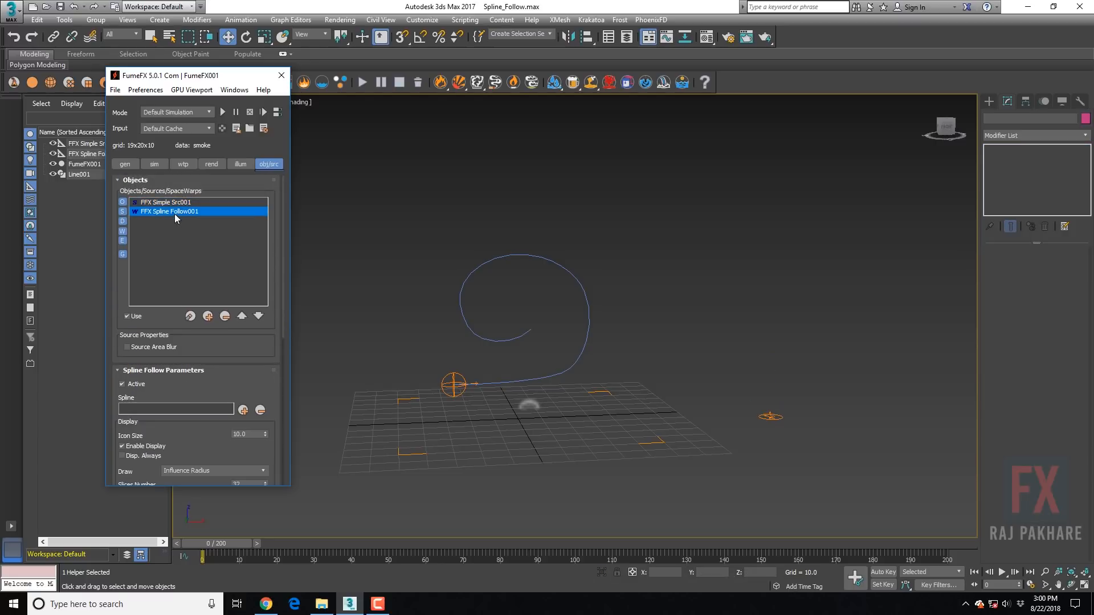
{"action": "scroll", "coordinate": [262, 375], "scroll_direction": "down", "scroll_amount": 4}
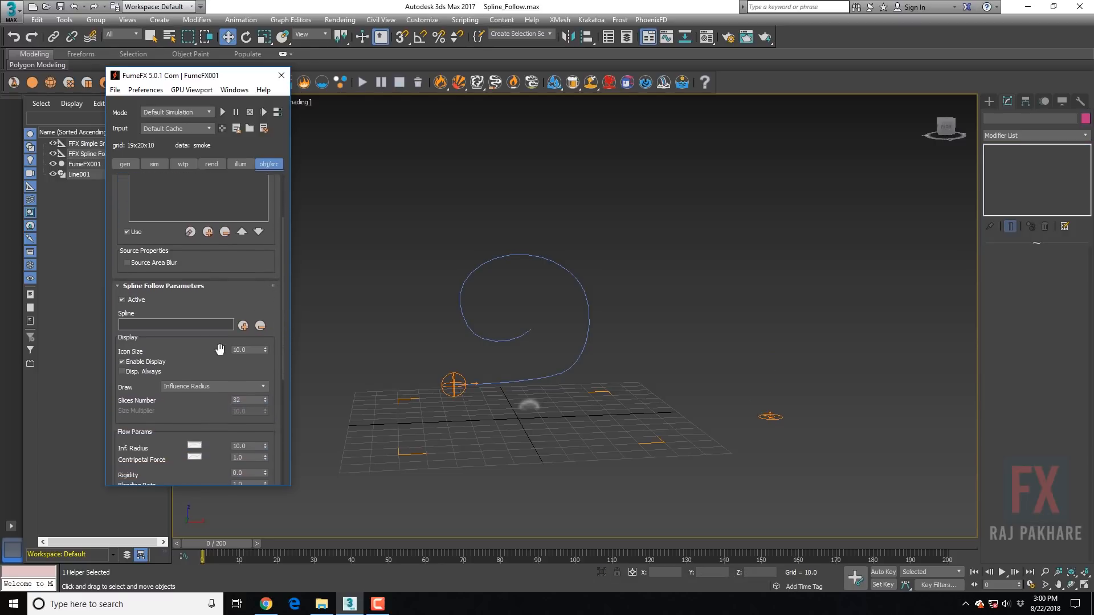
{"action": "left_click", "coordinate": [242, 327]}
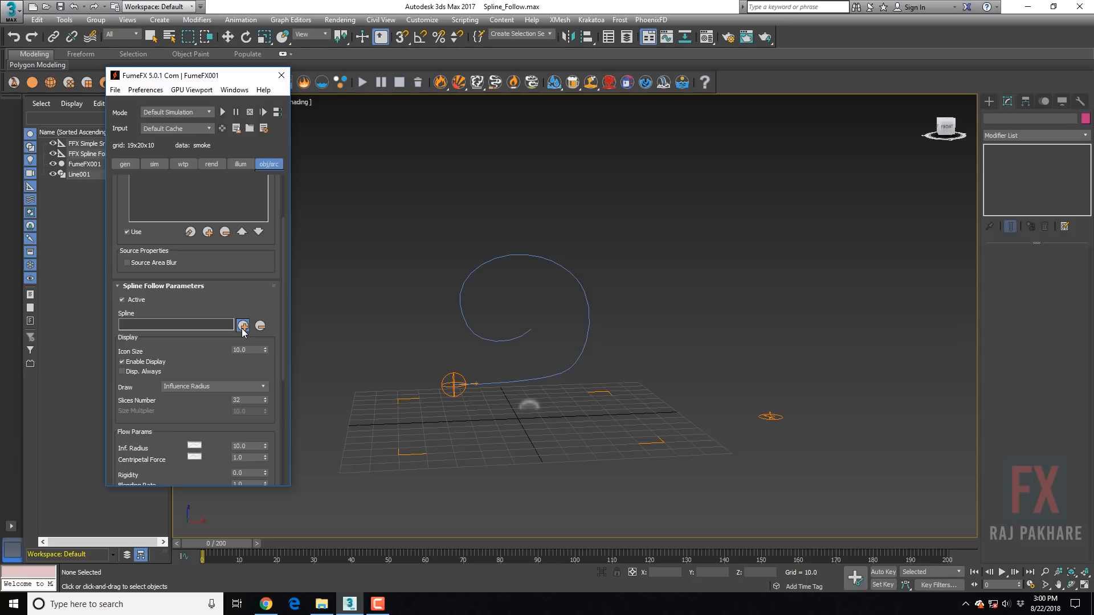
{"action": "left_click", "coordinate": [541, 258]}
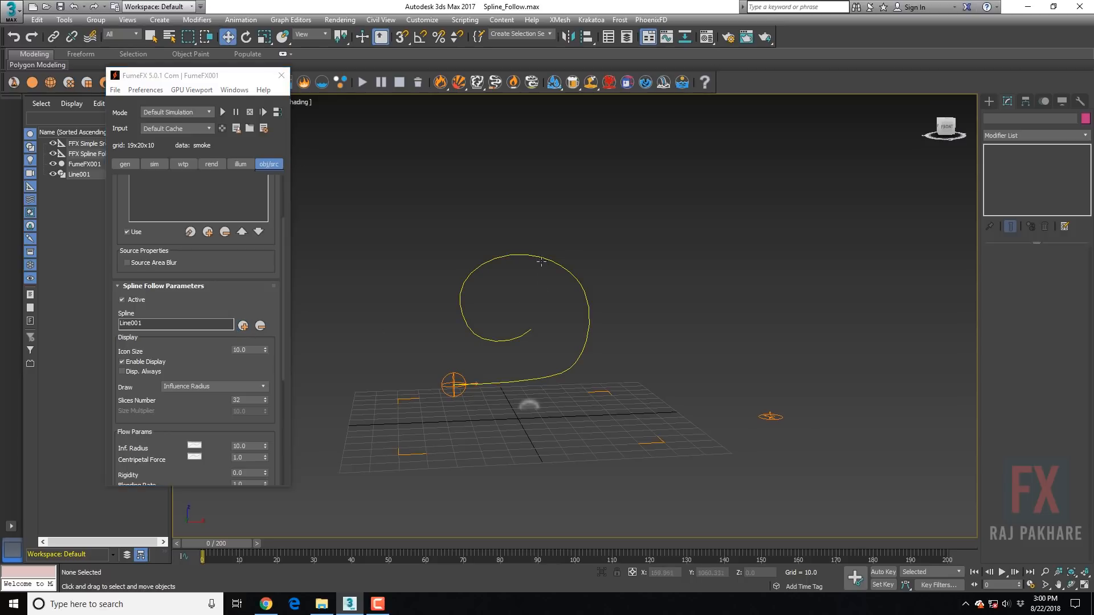
Make the Spline Follow's influence radius always displayed along the spiral curve
{"action": "middle_click_drag", "start_coordinate": [543, 352], "coordinate": [555, 360], "text": "alt"}
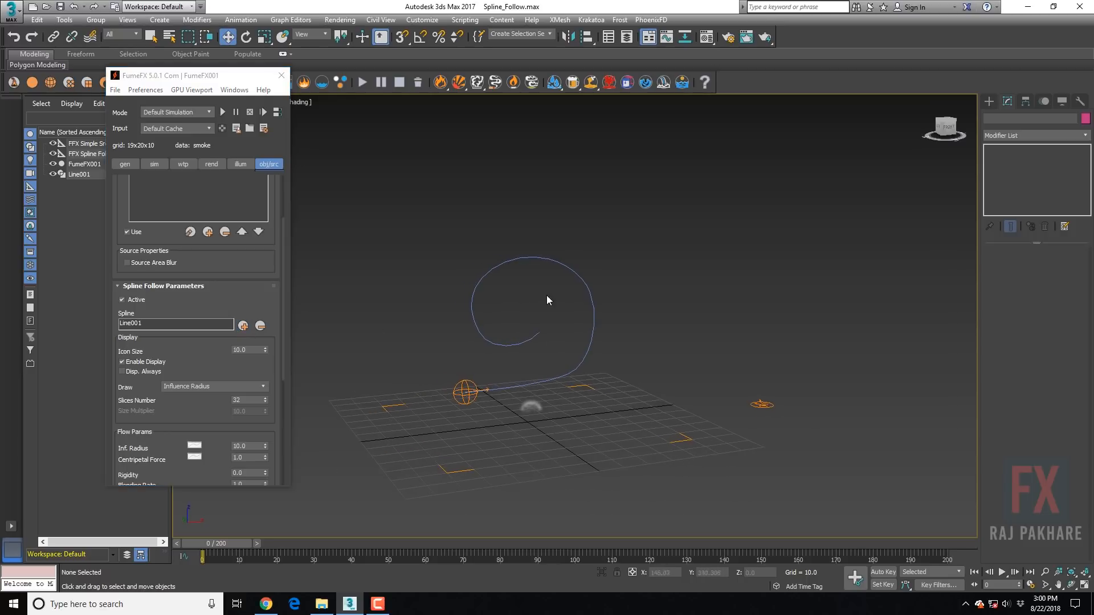
{"action": "middle_click_drag", "start_coordinate": [546, 295], "coordinate": [549, 313]}
{"action": "left_click_drag", "start_coordinate": [246, 299], "coordinate": [246, 277]}
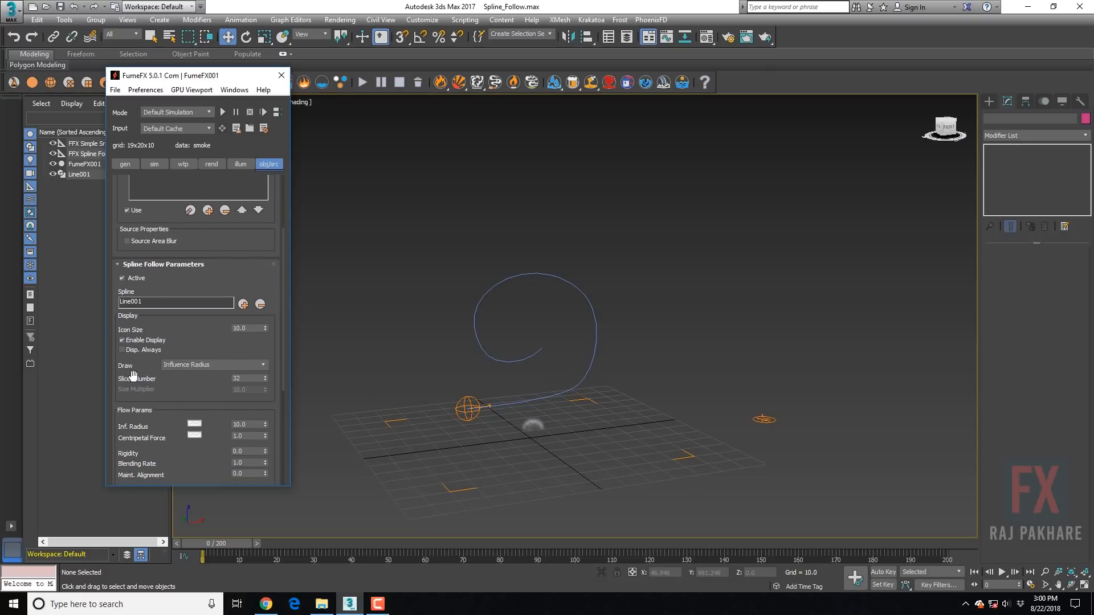
{"action": "left_click_drag", "start_coordinate": [135, 349], "coordinate": [135, 259]}
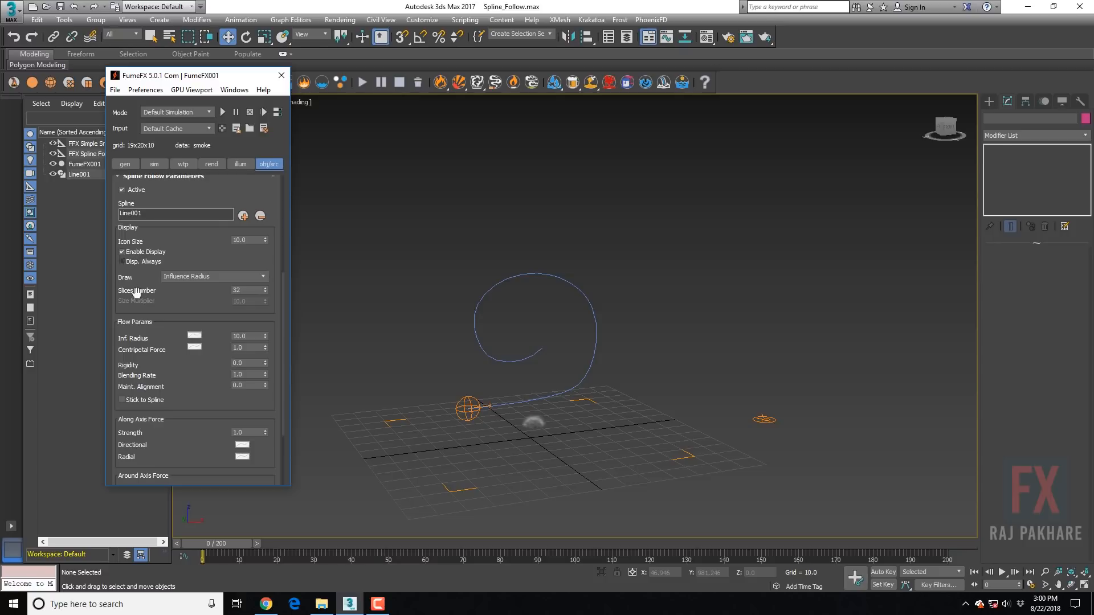
{"action": "left_click", "coordinate": [122, 262]}
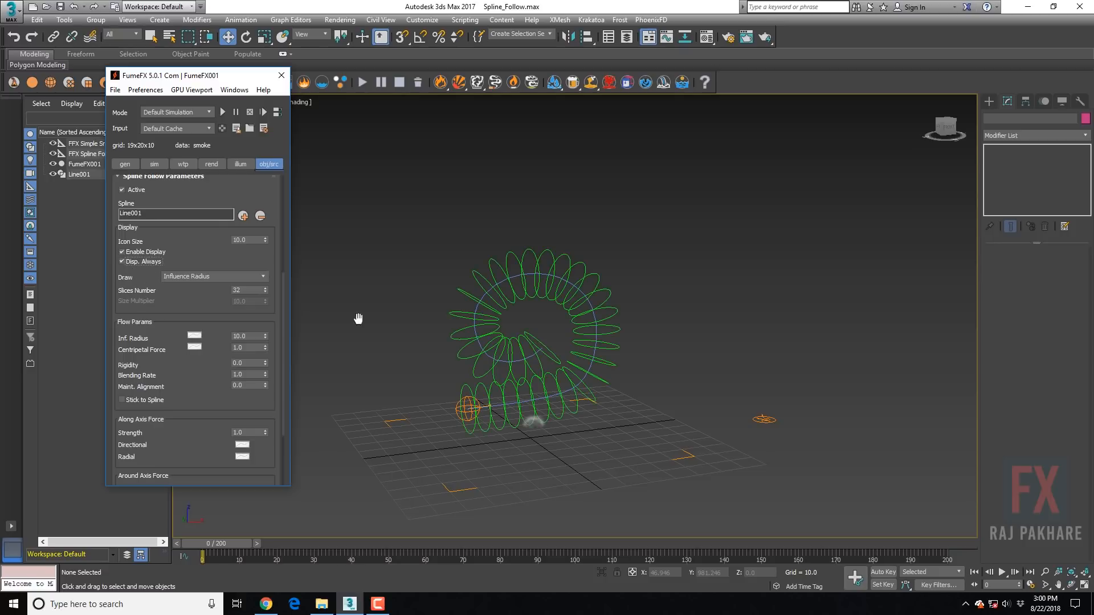
{"action": "middle_click_drag", "start_coordinate": [536, 410], "coordinate": [534, 384], "text": "alt"}
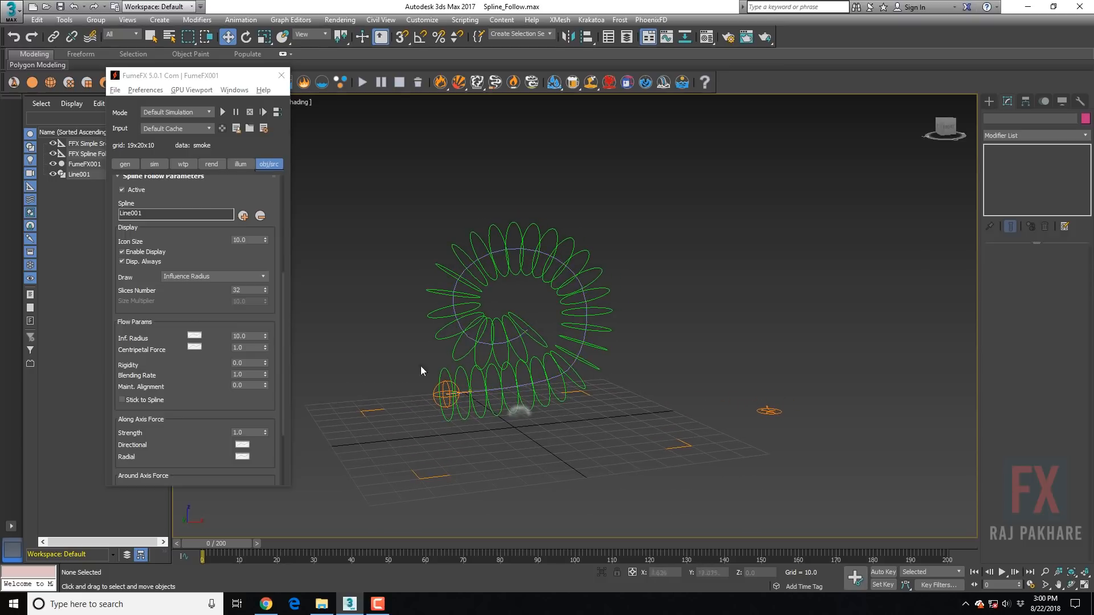
Try a smaller Spline Follow influence radius of about 8.1 and set it back to 10
{"action": "left_click_drag", "start_coordinate": [137, 340], "coordinate": [141, 311]}
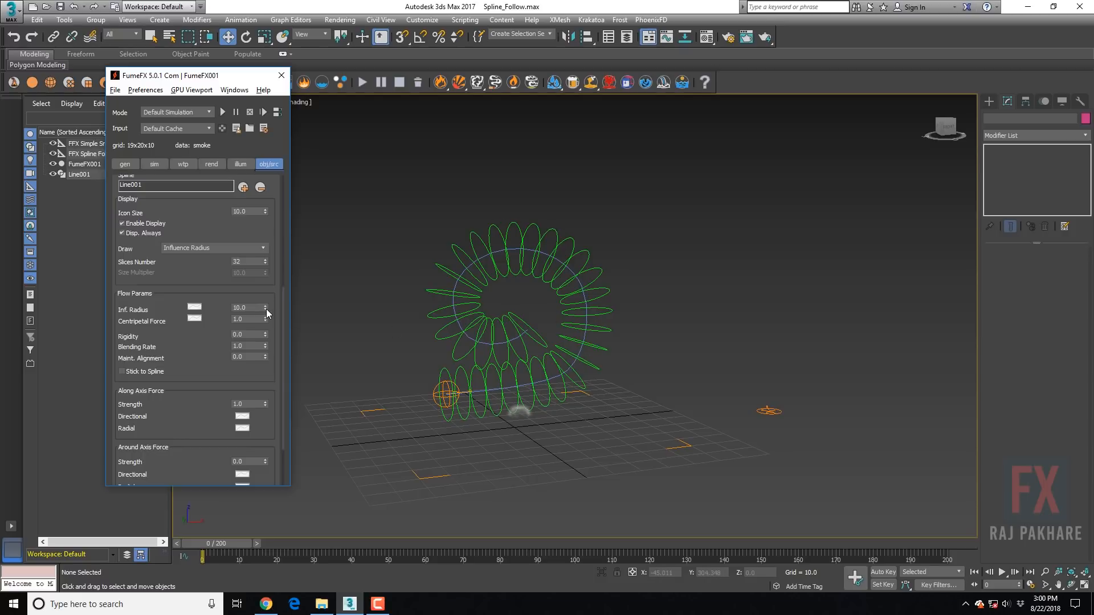
{"action": "left_click_drag", "start_coordinate": [265, 308], "coordinate": [266, 318]}
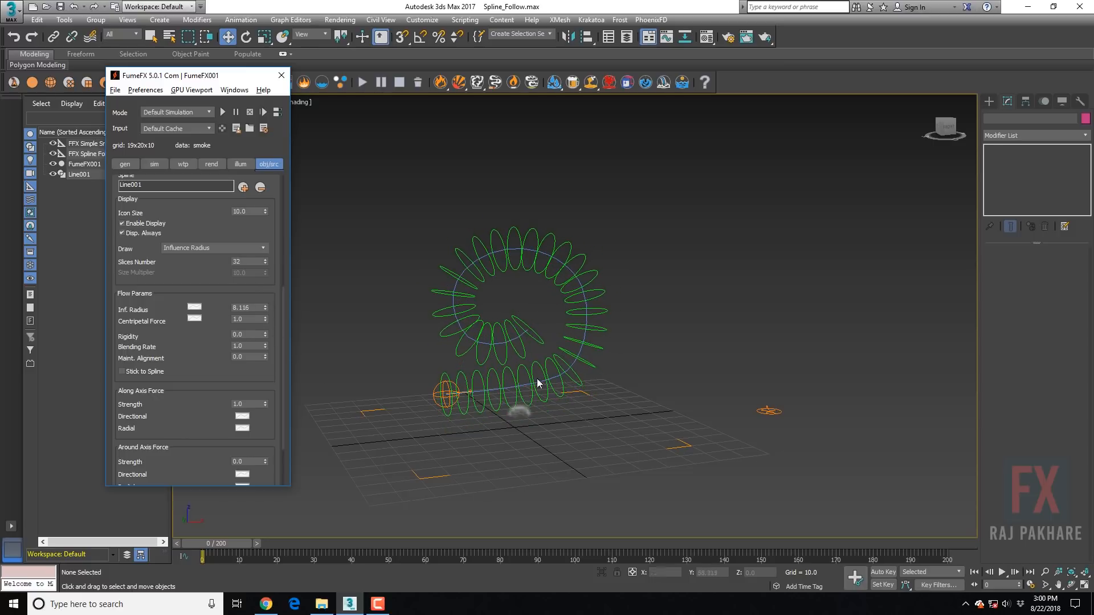
{"action": "scroll", "coordinate": [262, 305], "scroll_direction": "down", "scroll_amount": 1}
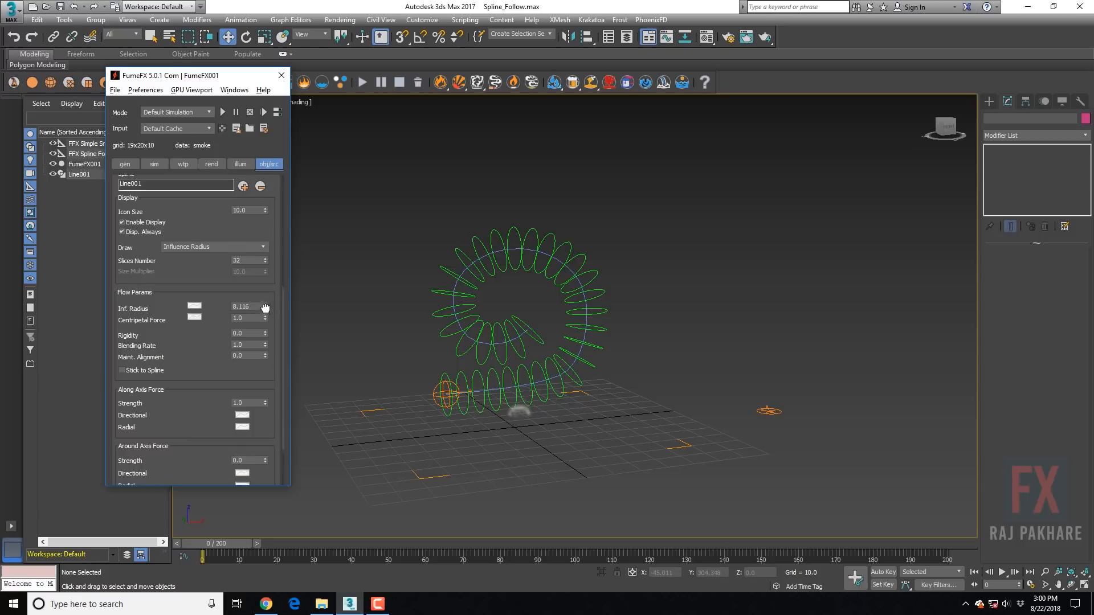
{"action": "type", "text": "10"}
{"action": "key", "text": "Return"}
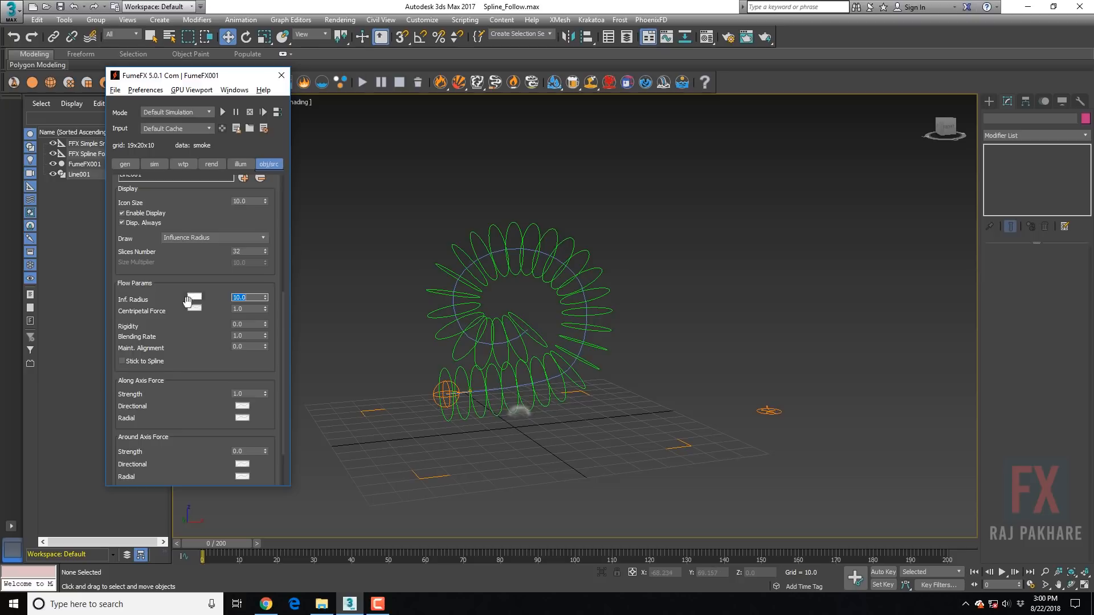
Set the number of display slices along the Spline Follow curve to 24
{"action": "left_click_drag", "start_coordinate": [266, 254], "coordinate": [264, 257]}
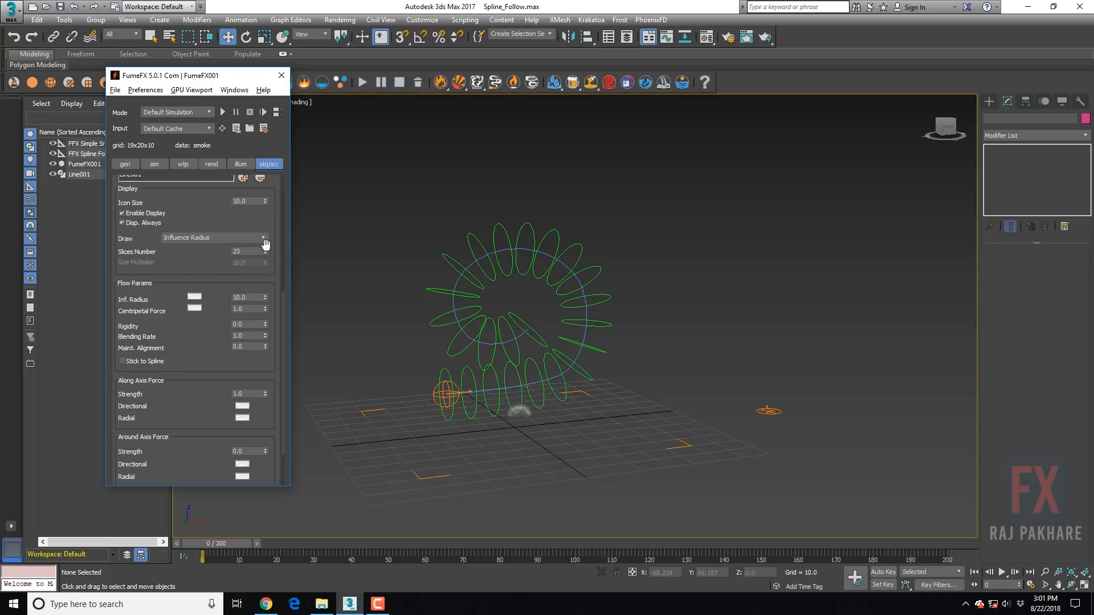
{"action": "left_click", "coordinate": [266, 249]}
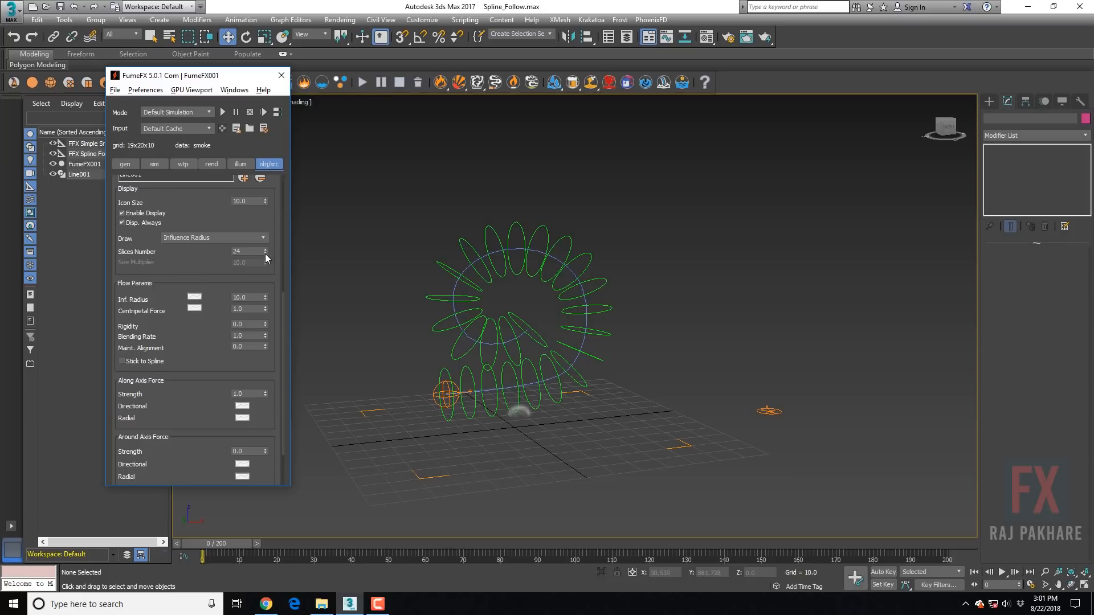
{"action": "left_click", "coordinate": [265, 254]}
{"action": "left_click", "coordinate": [265, 253]}
{"action": "left_click", "coordinate": [265, 254]}
{"action": "left_click", "coordinate": [265, 253]}
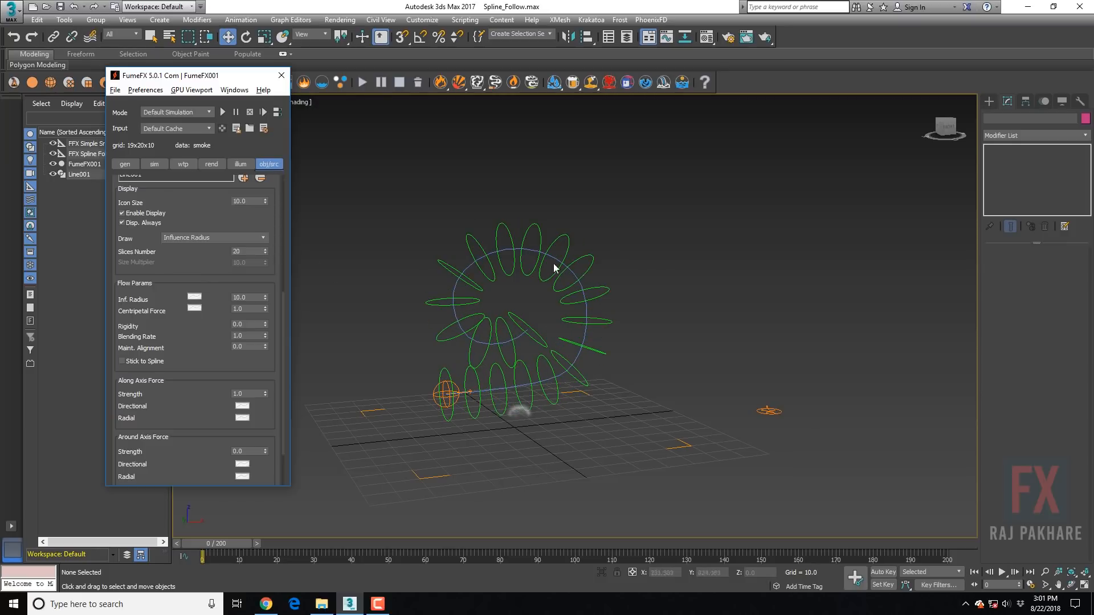
{"action": "scroll", "coordinate": [499, 387], "scroll_direction": "up", "scroll_amount": 2}
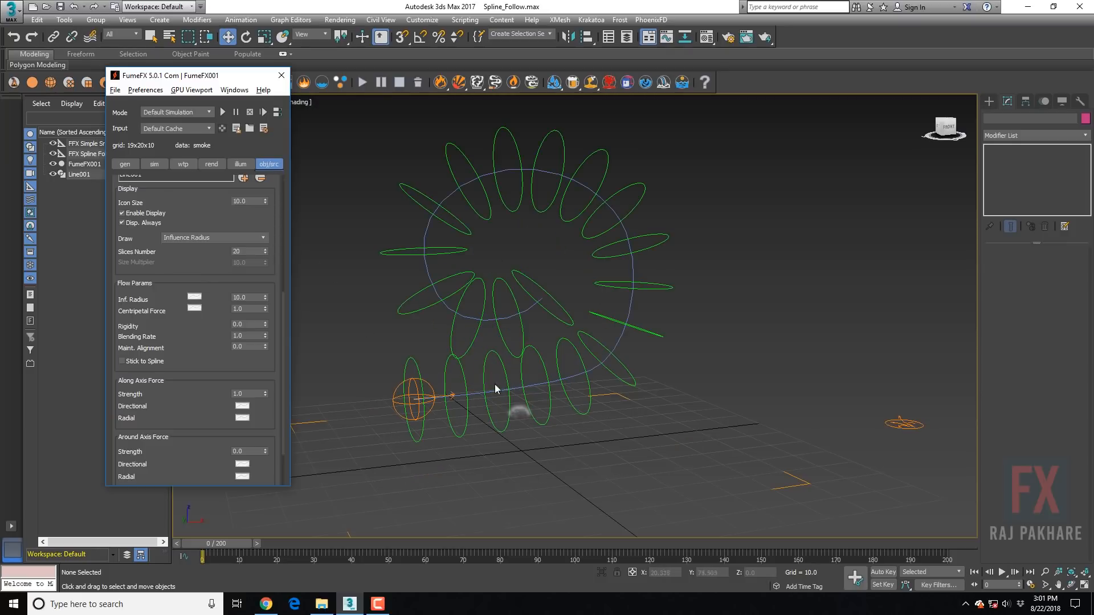
{"action": "left_click", "coordinate": [266, 248]}
{"action": "left_click", "coordinate": [266, 248]}
{"action": "left_click", "coordinate": [265, 248]}
{"action": "left_click", "coordinate": [265, 248]}
{"action": "middle_click_drag", "start_coordinate": [583, 352], "coordinate": [603, 381]}
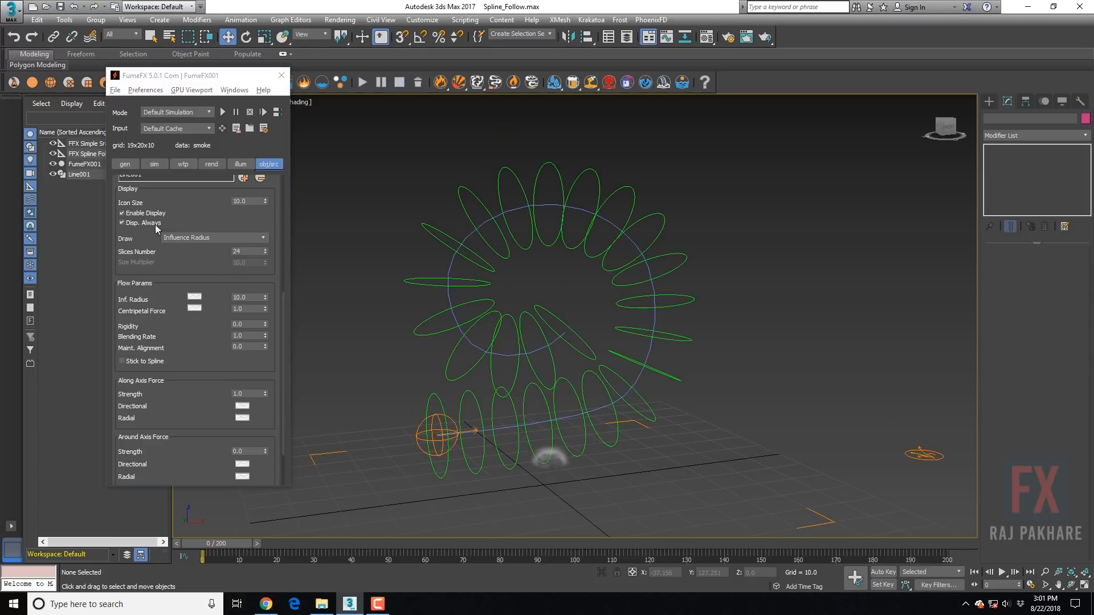
Turn off the always-on display of the Spline Follow's influence radius
{"action": "left_click", "coordinate": [121, 223]}
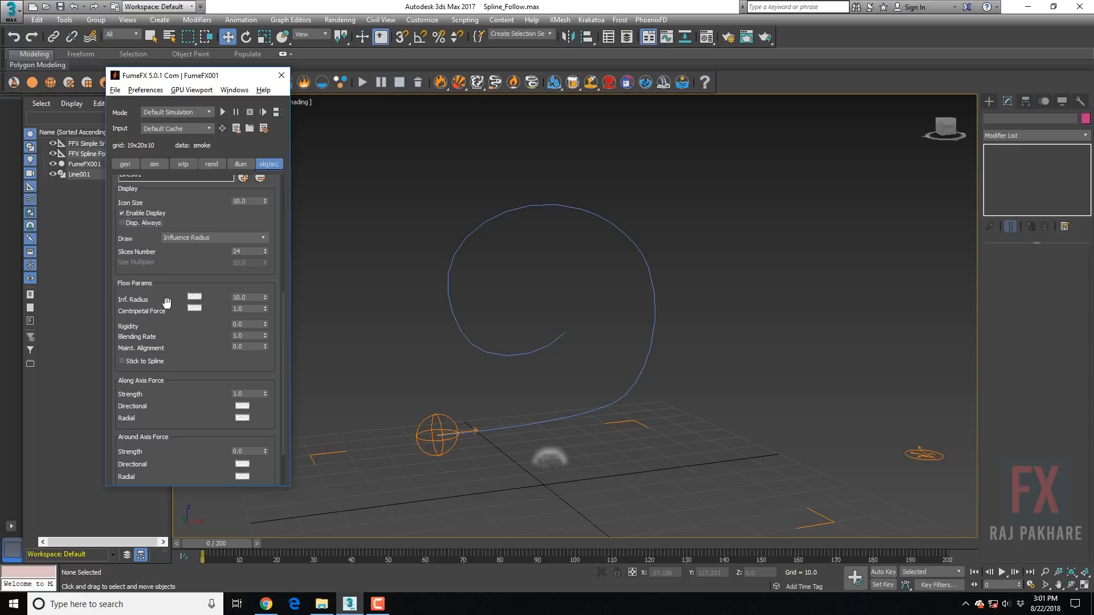
{"action": "left_click_drag", "start_coordinate": [163, 284], "coordinate": [164, 440]}
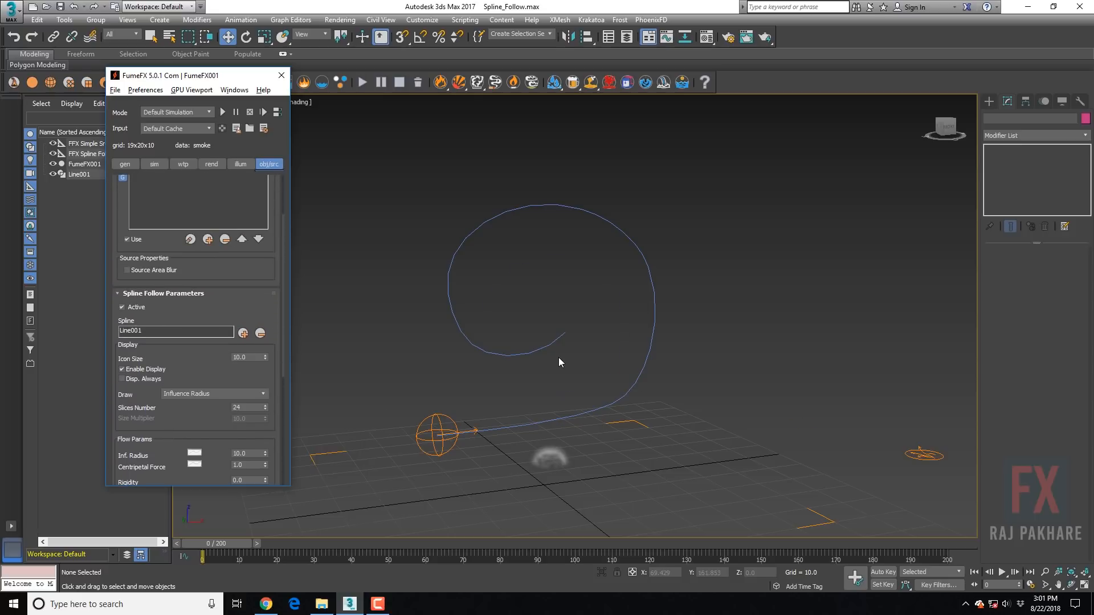
{"action": "scroll", "coordinate": [558, 358], "scroll_direction": "down", "scroll_amount": 3}
Run the default simulation to about frame 127, stop it and scrub the timeline to frame 72
{"action": "left_click", "coordinate": [223, 108]}
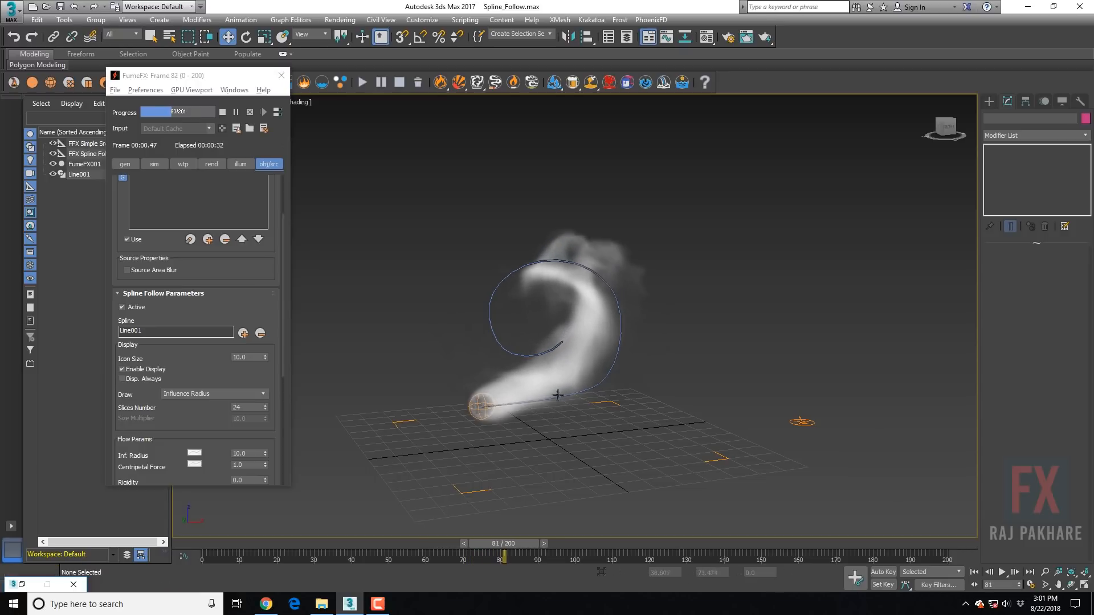
{"action": "middle_click_drag", "start_coordinate": [559, 394], "coordinate": [554, 393]}
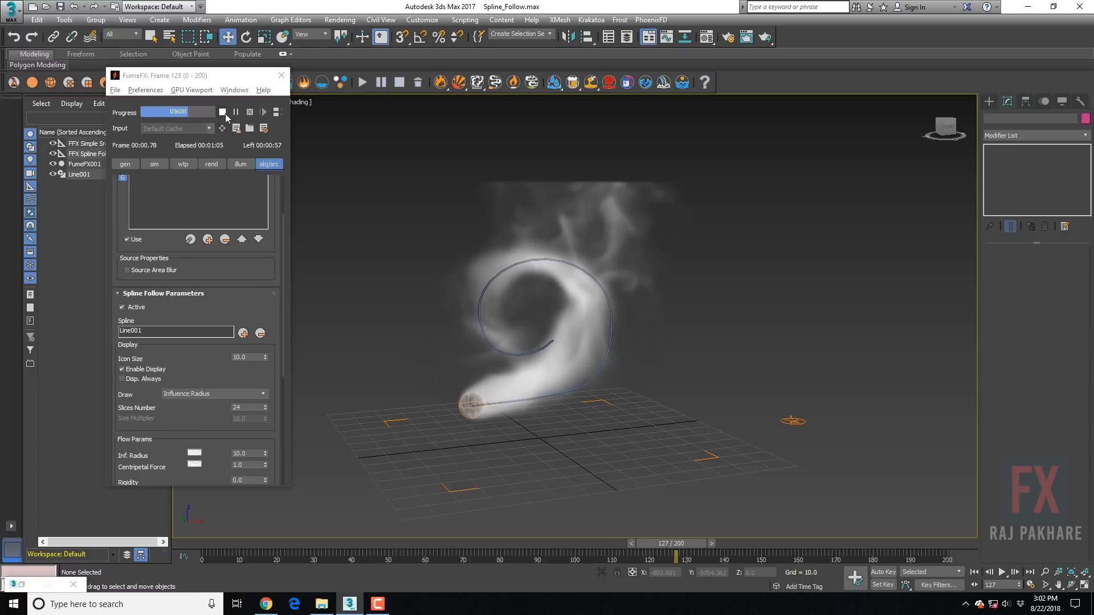
{"action": "key", "text": "Escape"}
{"action": "left_click_drag", "start_coordinate": [200, 545], "coordinate": [468, 569]}
{"action": "key", "text": "w"}
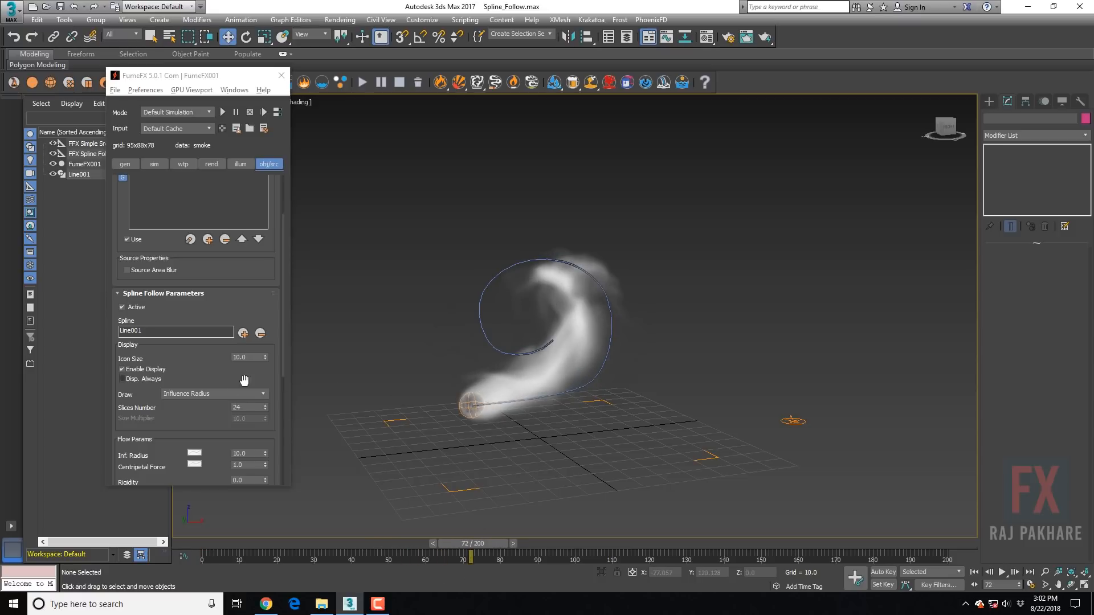
Examine the Spline Follow flow parameters, such as influence radius and centripetal force, against the simulated smoke around the curve
{"action": "left_click_drag", "start_coordinate": [258, 379], "coordinate": [196, 266]}
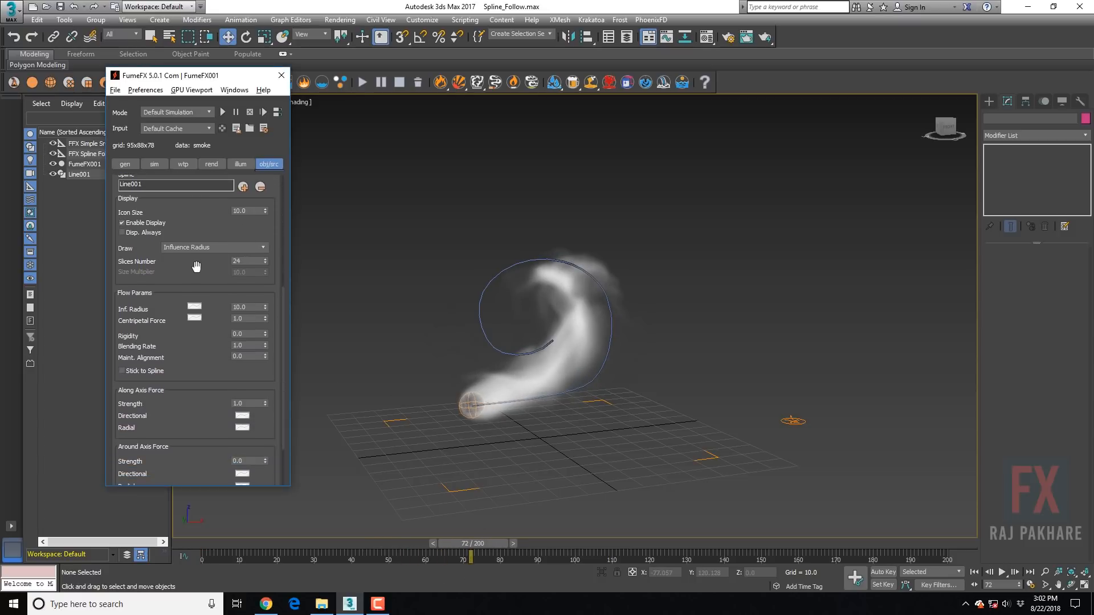
{"action": "scroll", "coordinate": [196, 266], "scroll_direction": "down", "scroll_amount": 2}
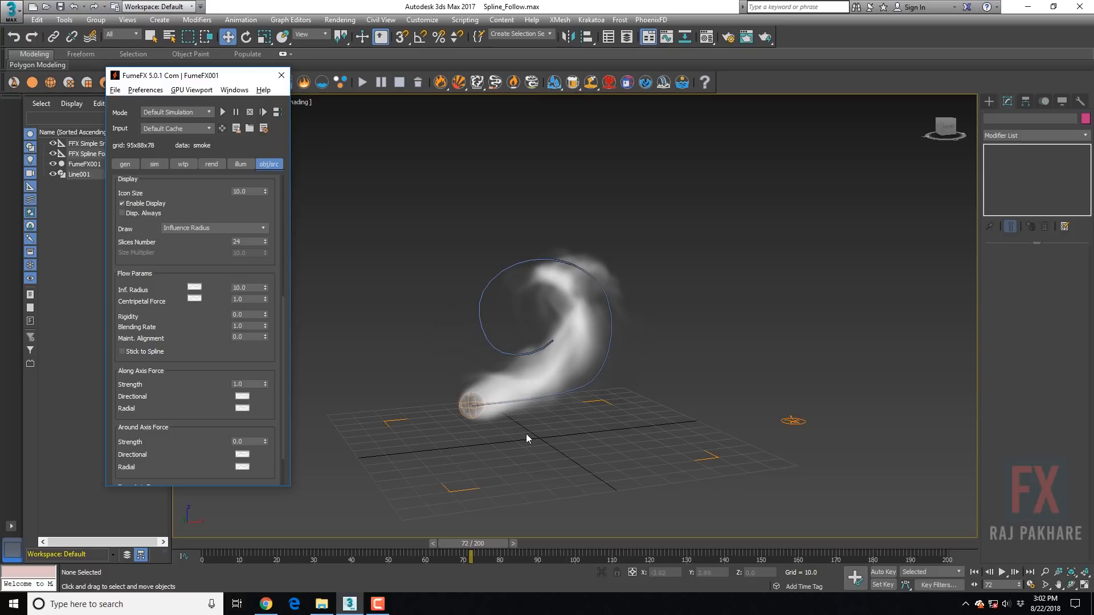
{"action": "middle_click_drag", "start_coordinate": [525, 433], "coordinate": [521, 416]}
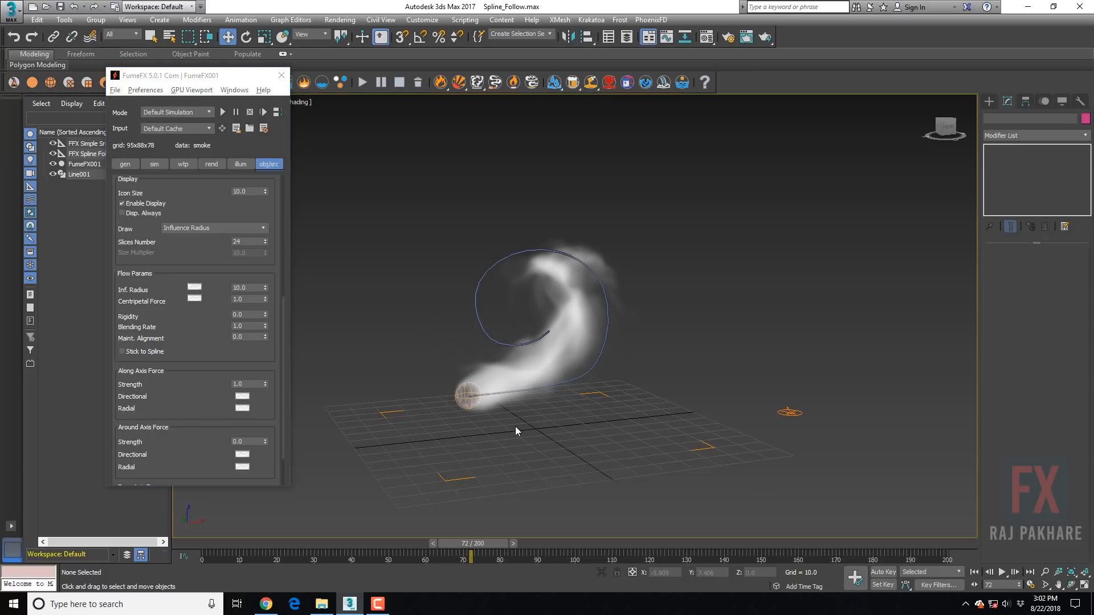
{"action": "scroll", "coordinate": [515, 428], "scroll_direction": "up", "scroll_amount": 3}
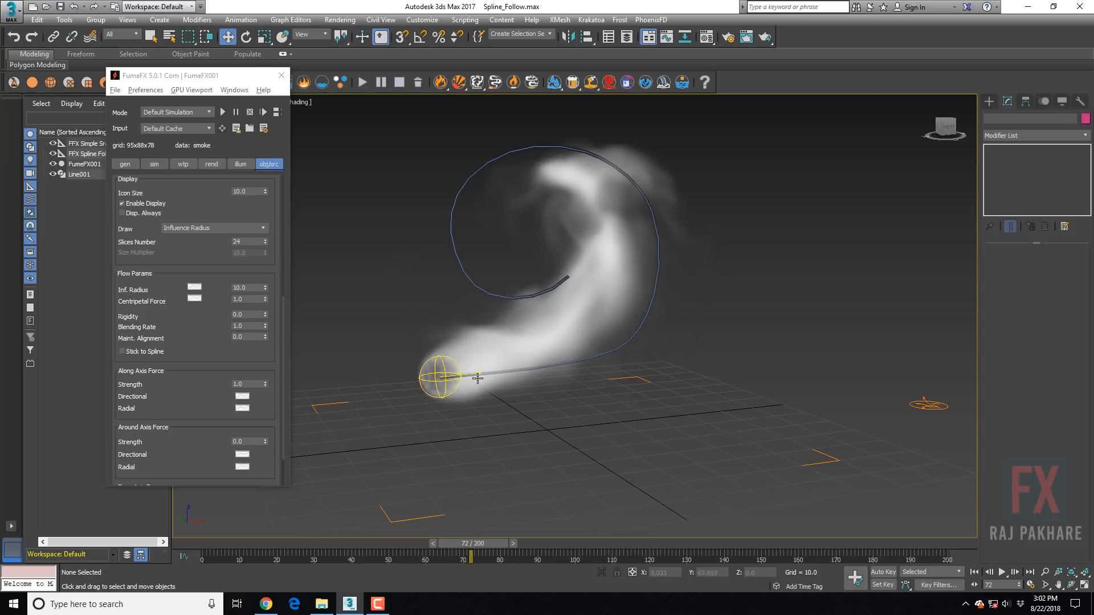
{"action": "scroll", "coordinate": [476, 377], "scroll_direction": "down", "scroll_amount": 3}
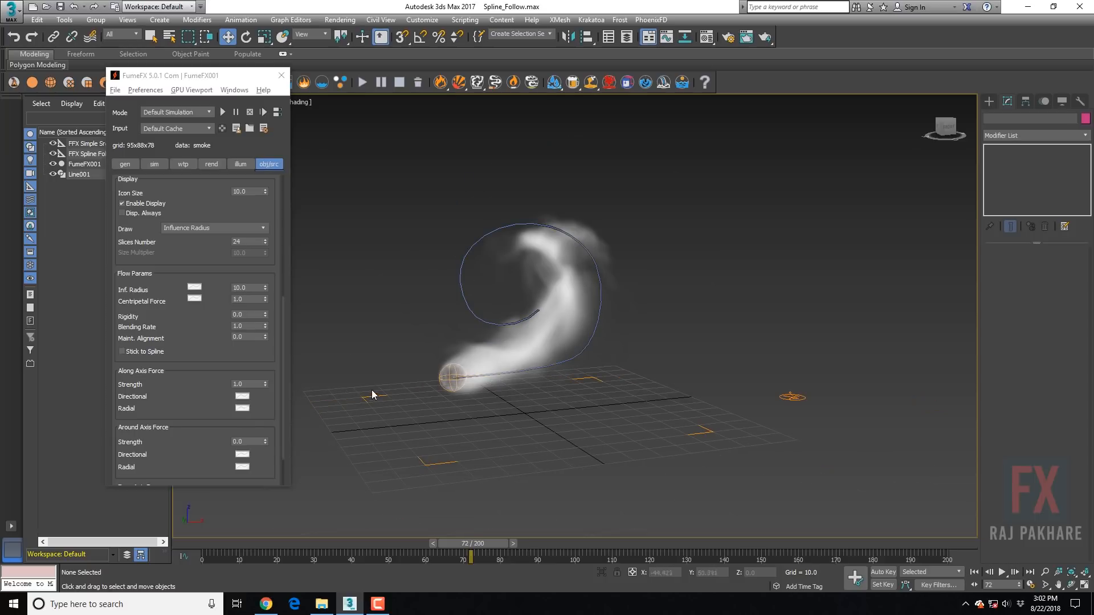
{"action": "left_click", "coordinate": [235, 300]}
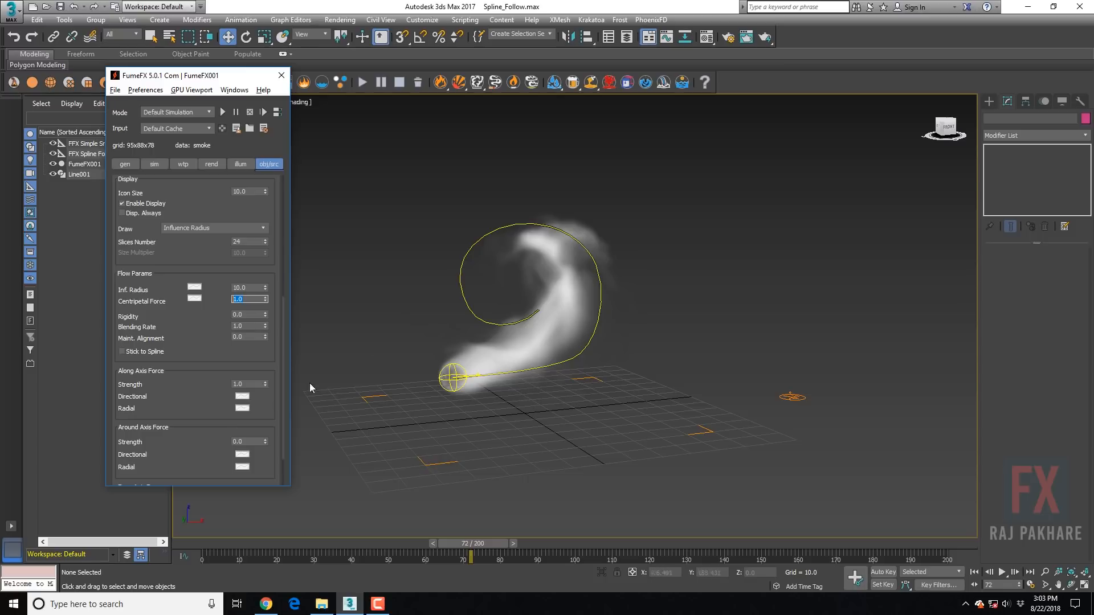
{"action": "scroll", "coordinate": [239, 305], "scroll_direction": "down", "scroll_amount": 1}
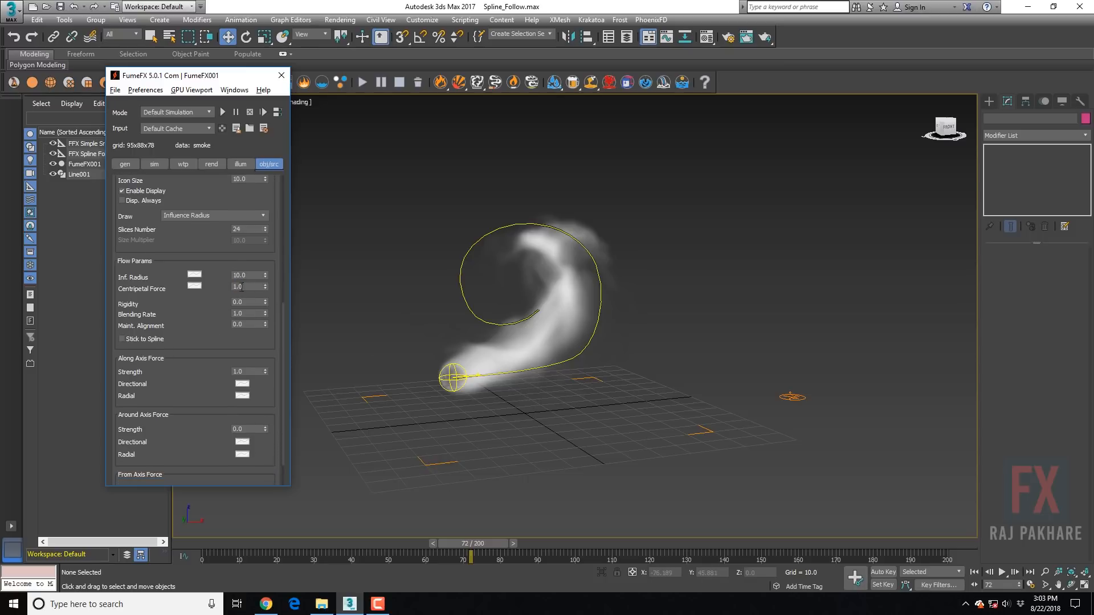
{"action": "left_click", "coordinate": [241, 286]}
{"action": "scroll", "coordinate": [214, 304], "scroll_direction": "down", "scroll_amount": 1}
Try a Spline Follow rigidity of 1 and start a simulation with it
{"action": "left_click", "coordinate": [249, 289]}
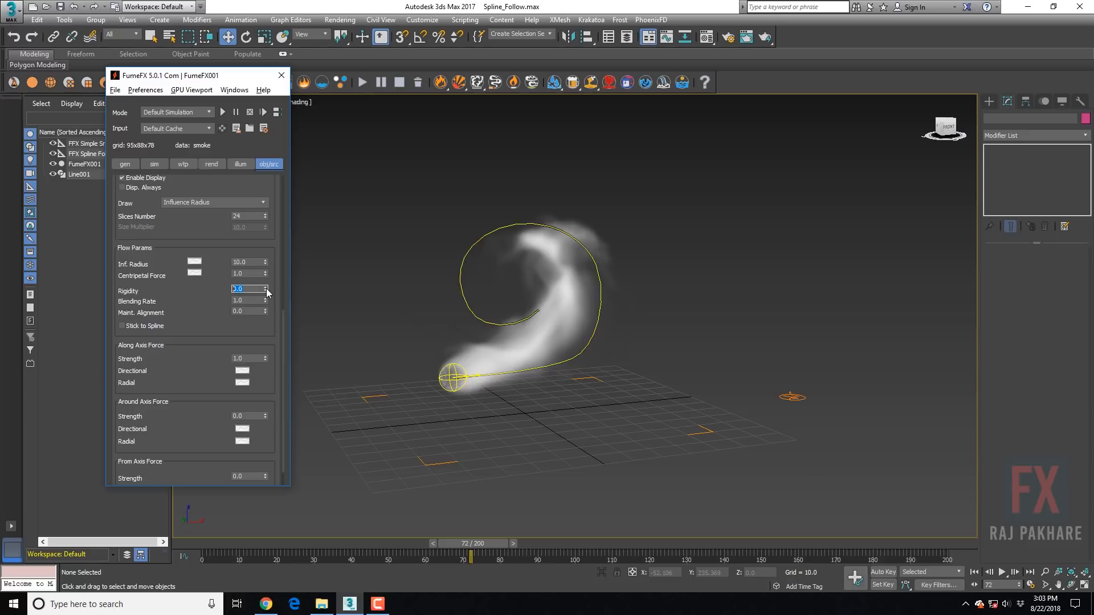
{"action": "type", "text": "1"}
{"action": "key", "text": "Return"}
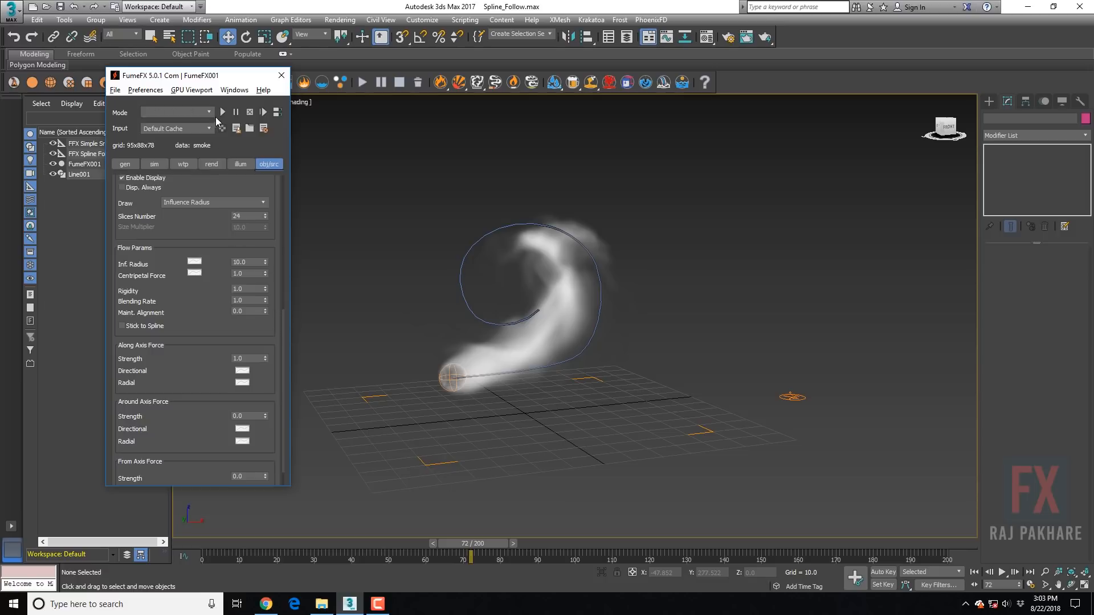
{"action": "left_click", "coordinate": [222, 113]}
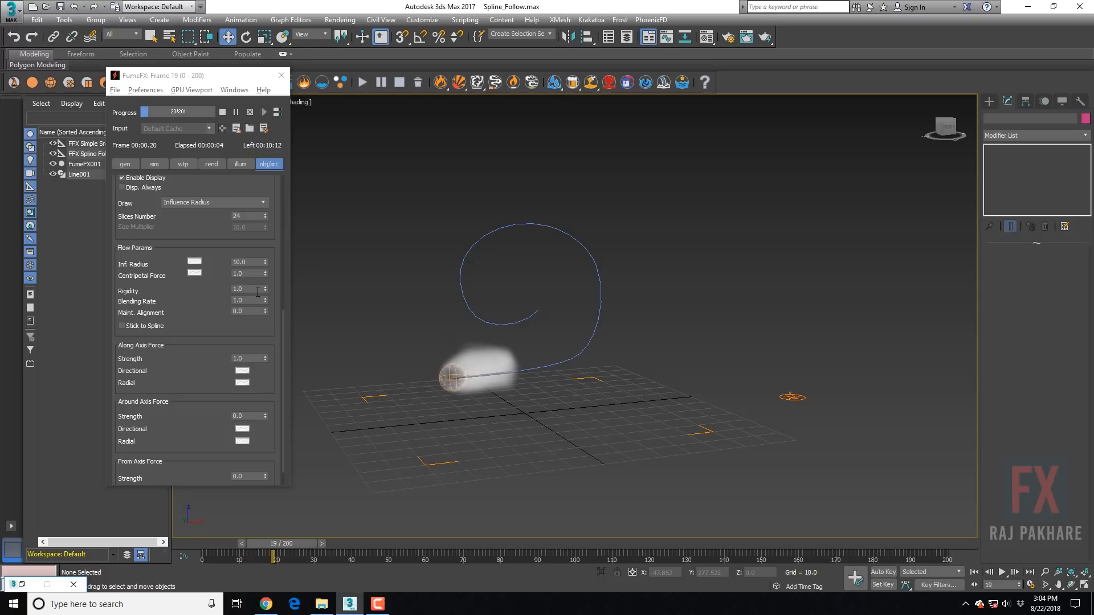
Stop the running simulation and set the Spline Follow's rigidity to 0.2
{"action": "left_click", "coordinate": [151, 286]}
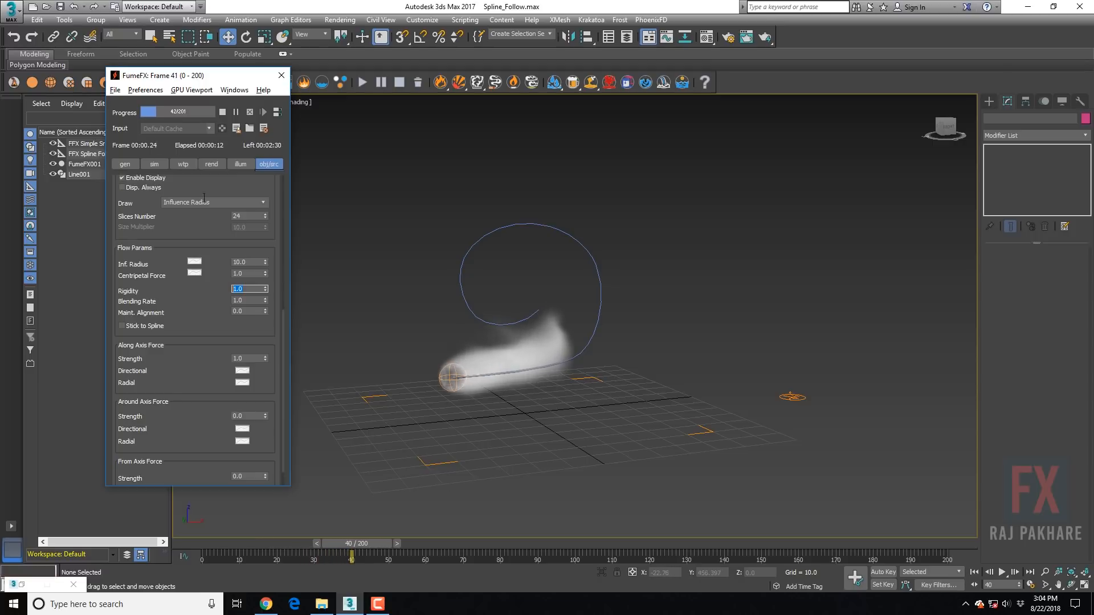
{"action": "left_click", "coordinate": [222, 112]}
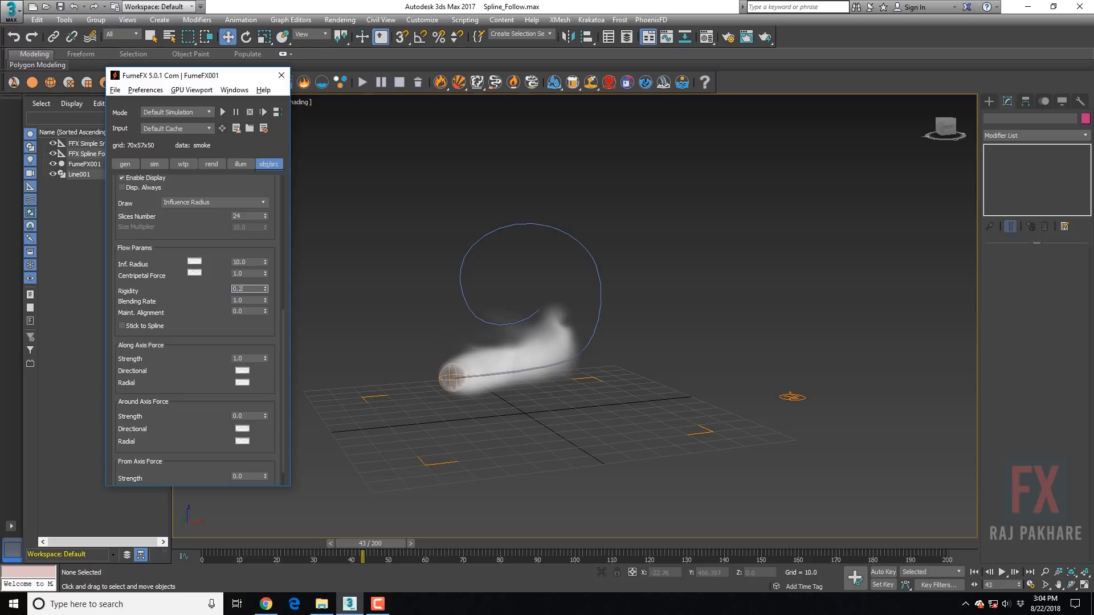
{"action": "scroll", "coordinate": [207, 302], "scroll_direction": "down", "scroll_amount": 2}
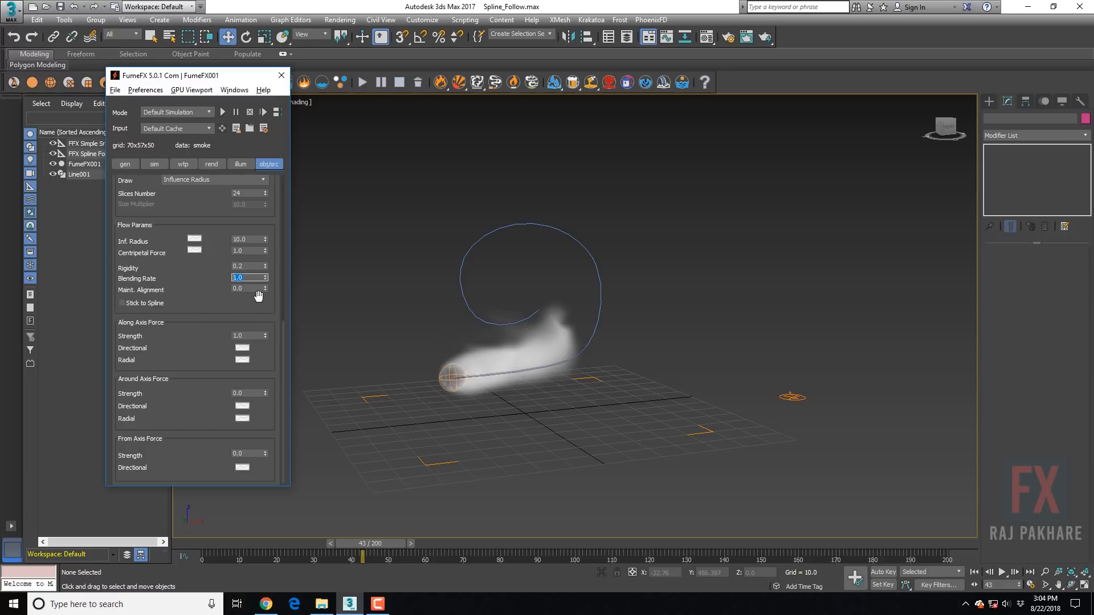
{"action": "scroll", "coordinate": [264, 307], "scroll_direction": "up", "scroll_amount": 2}
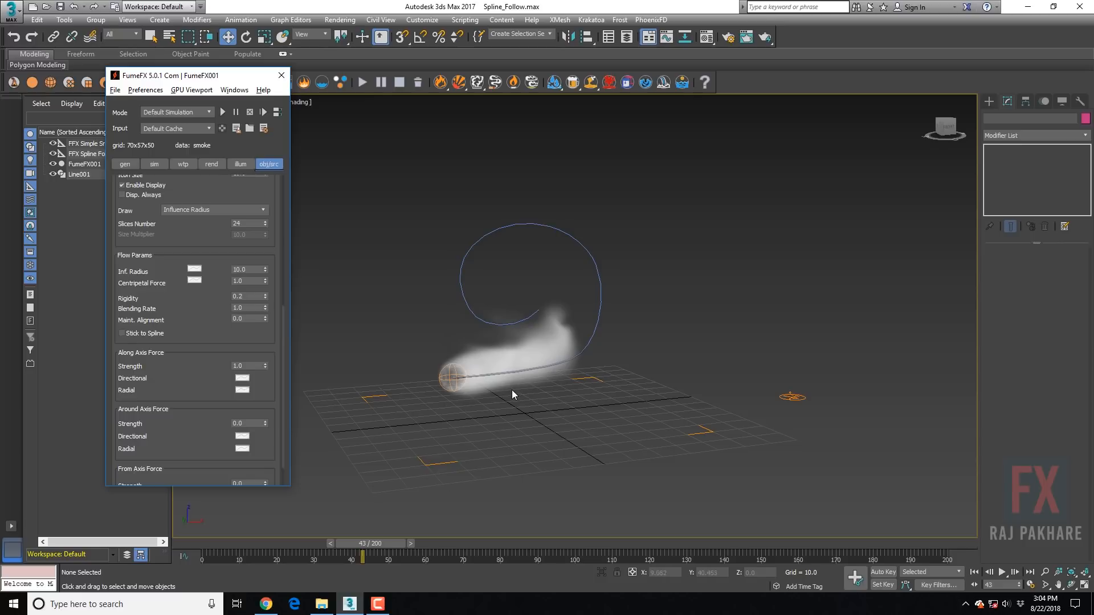
Try short simulation runs with the Spline Follow's blending rate at 0 and at 0.2
{"action": "double_click", "coordinate": [255, 308]}
{"action": "left_click", "coordinate": [223, 112]}
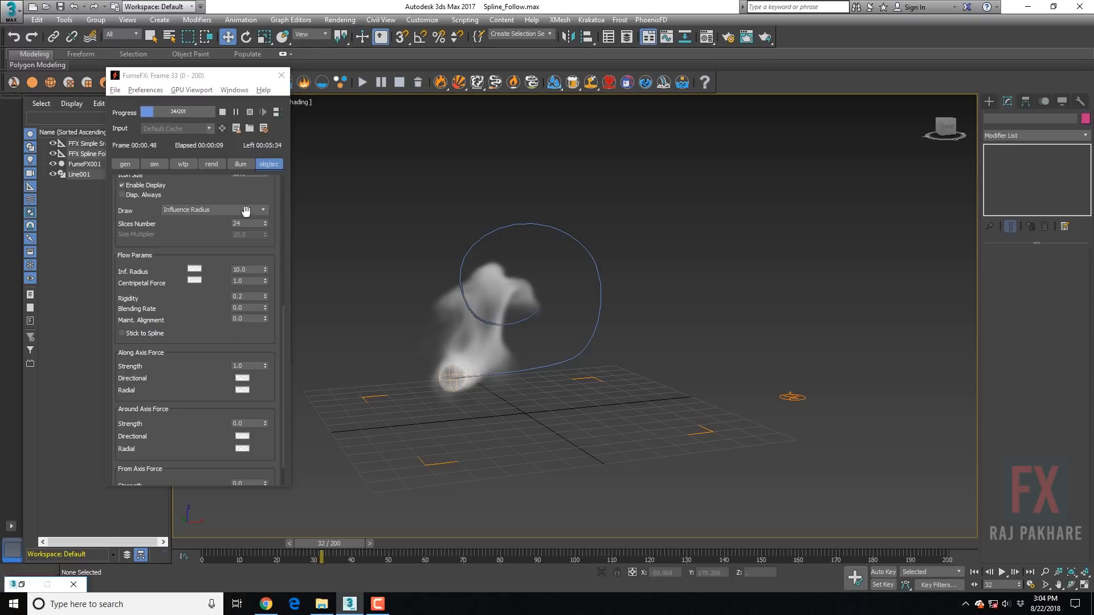
{"action": "left_click", "coordinate": [222, 112]}
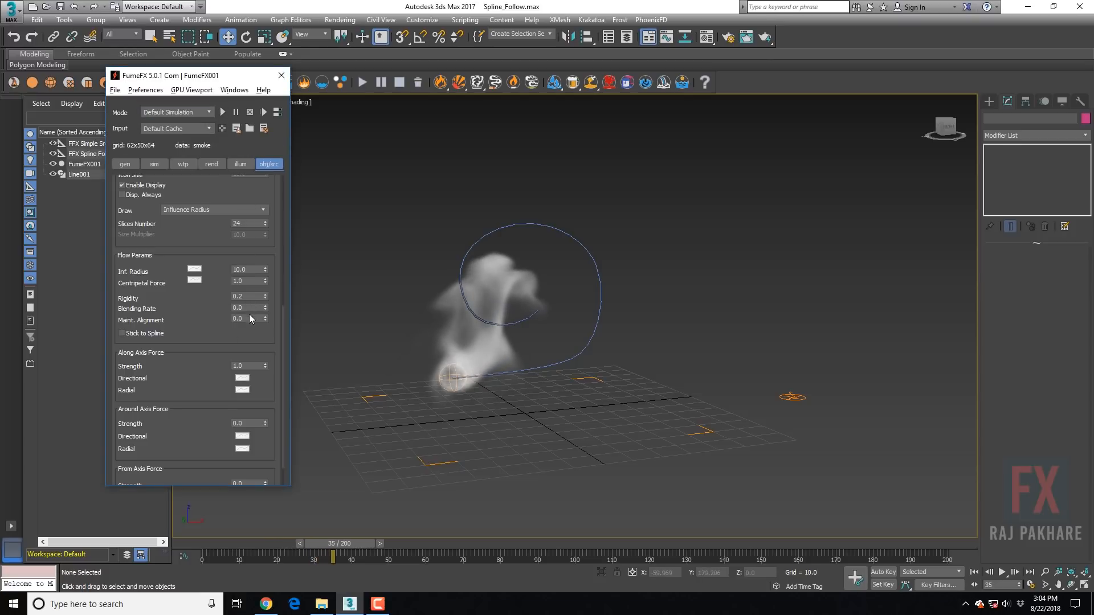
{"action": "double_click", "coordinate": [240, 309]}
{"action": "left_click", "coordinate": [221, 114]}
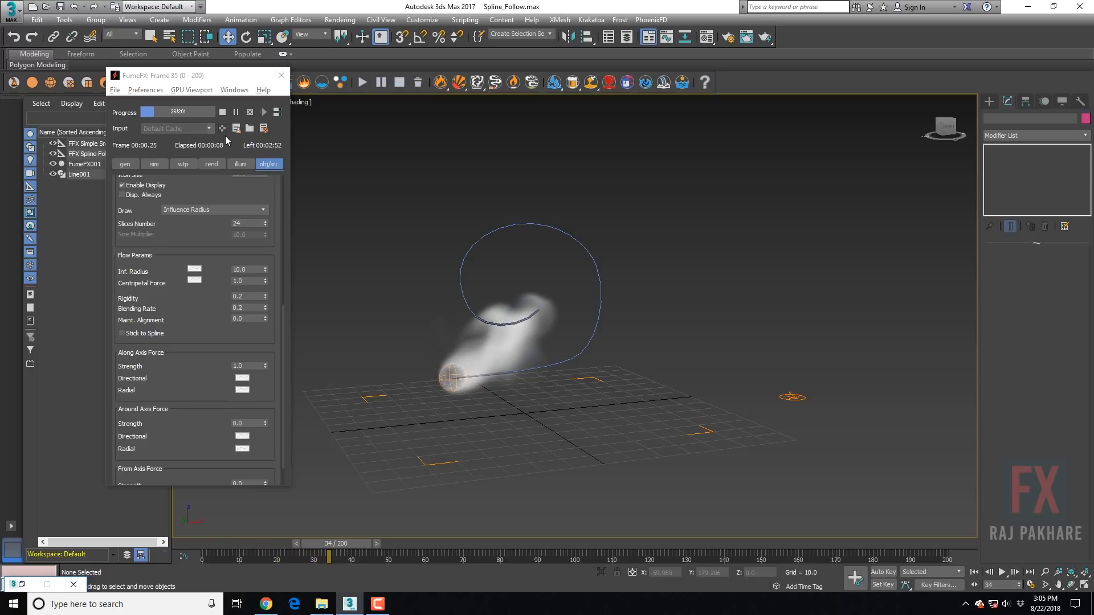
{"action": "left_click", "coordinate": [223, 113]}
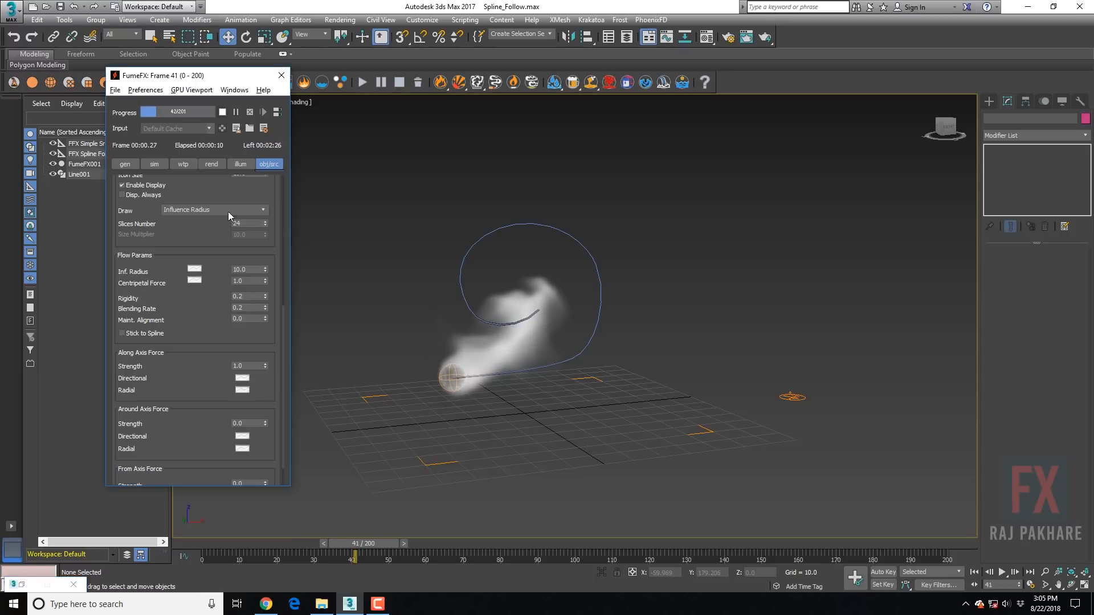
Set the Spline Follow's blending rate to 0.8 and start the simulation again
{"action": "double_click", "coordinate": [247, 307]}
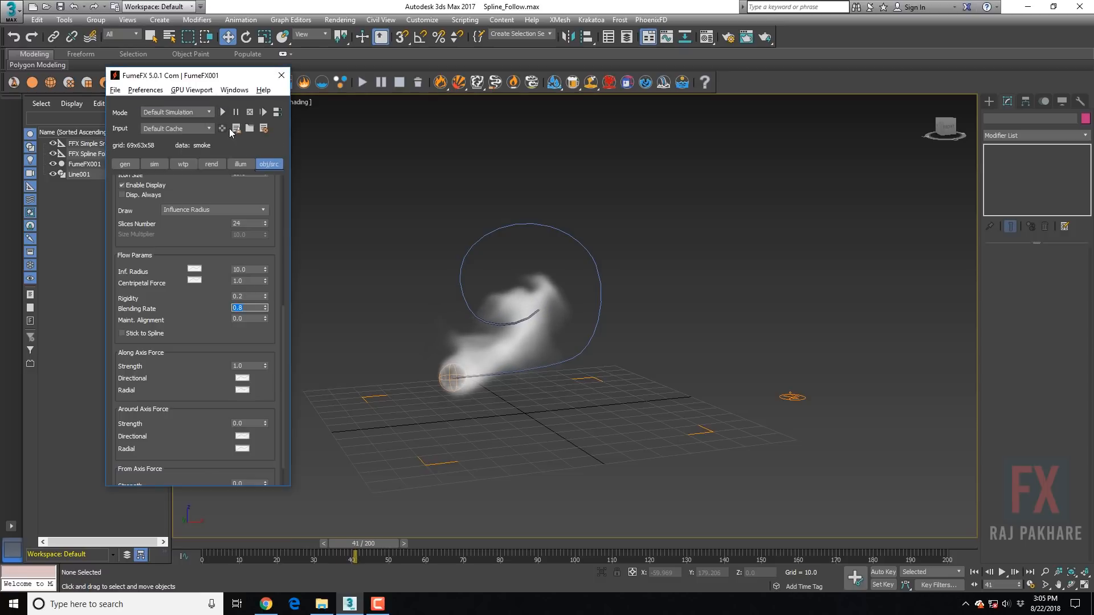
{"action": "left_click", "coordinate": [223, 112]}
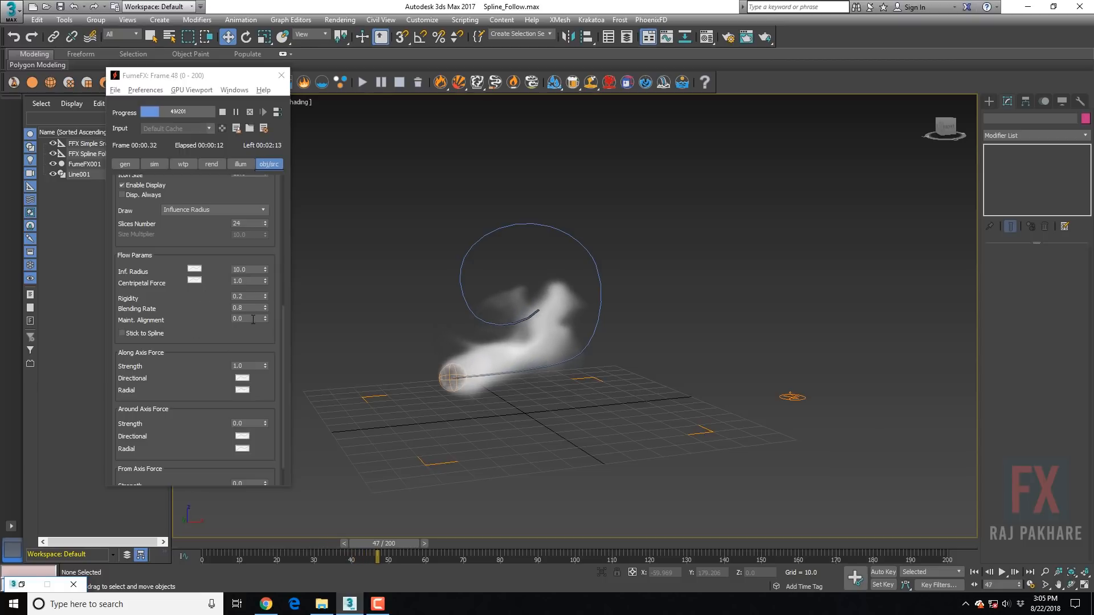
Try a simulation with the Spline Follow's maintain alignment at 1 and set that value back to 0
{"action": "left_click_drag", "start_coordinate": [244, 320], "coordinate": [172, 317]}
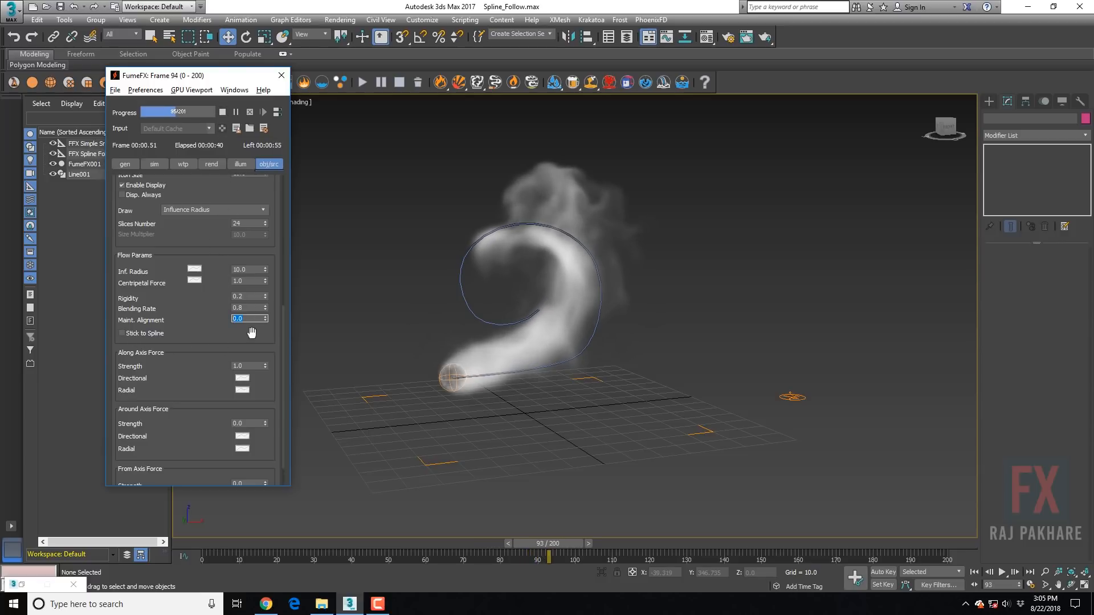
{"action": "type", "text": "1"}
{"action": "key", "text": "Return"}
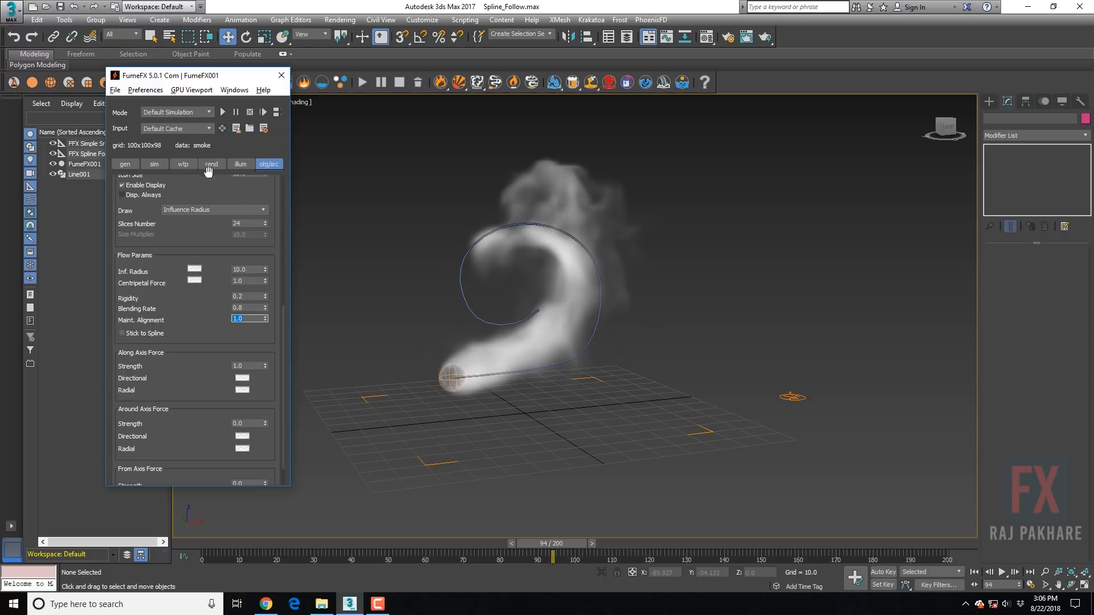
{"action": "left_click", "coordinate": [222, 113]}
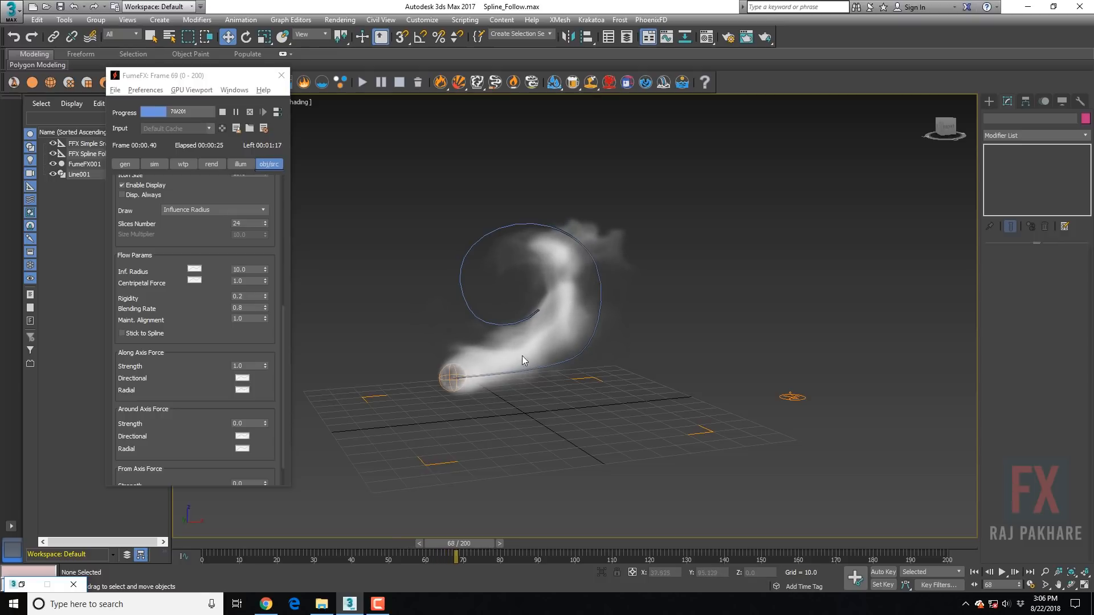
{"action": "left_click", "coordinate": [223, 114]}
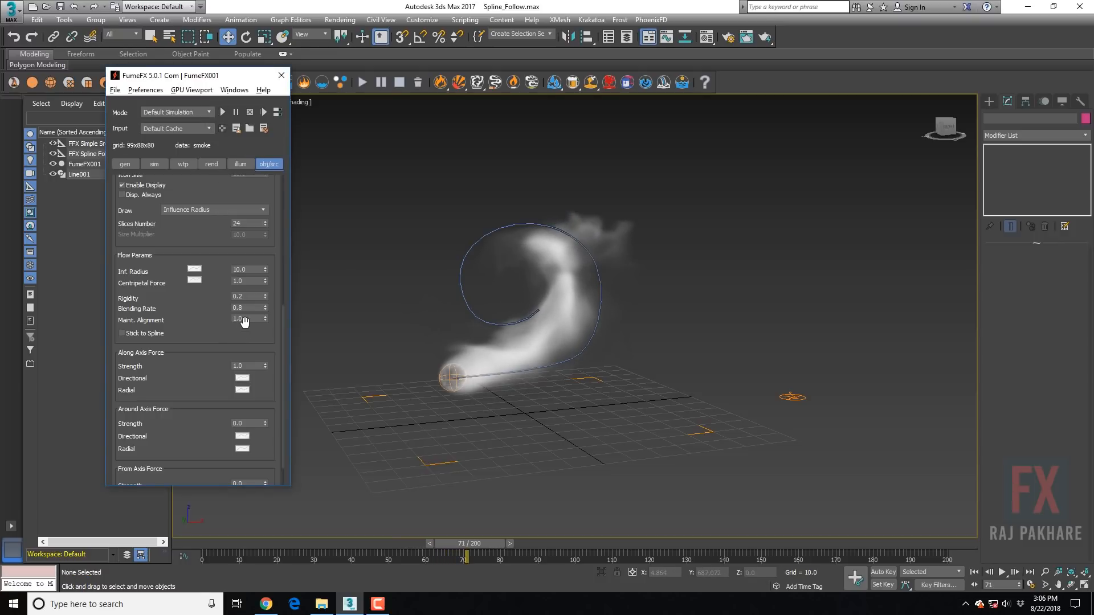
{"action": "left_click_drag", "start_coordinate": [245, 320], "coordinate": [160, 323]}
{"action": "left_click_drag", "start_coordinate": [146, 351], "coordinate": [123, 305]}
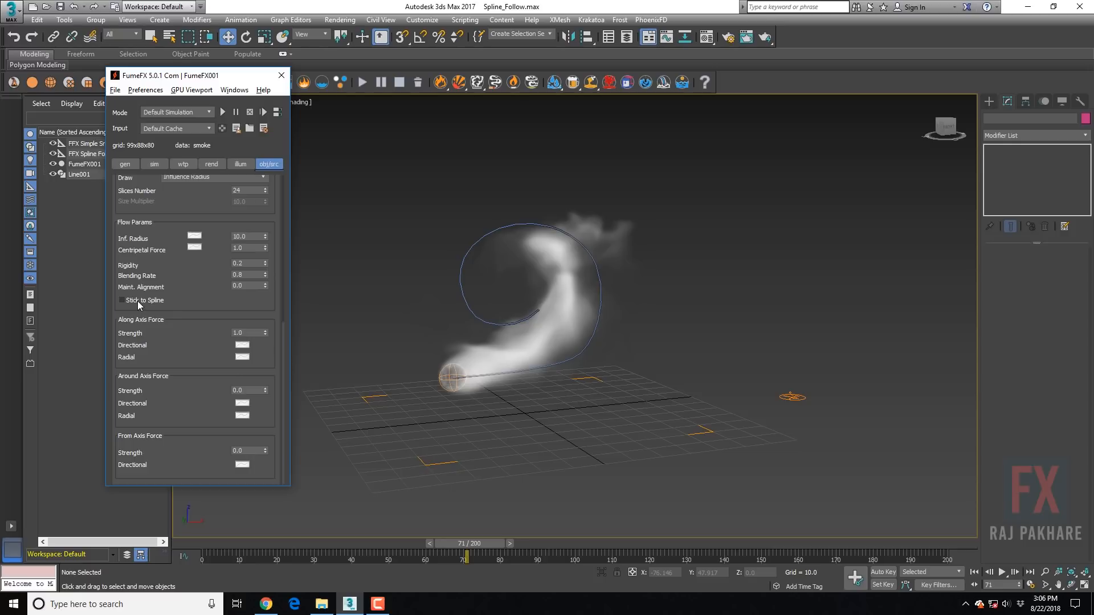
Try moving Line001 and one of its curve control vertices, undo the moves, and return to the NURBS Surface level
{"action": "left_click", "coordinate": [464, 306]}
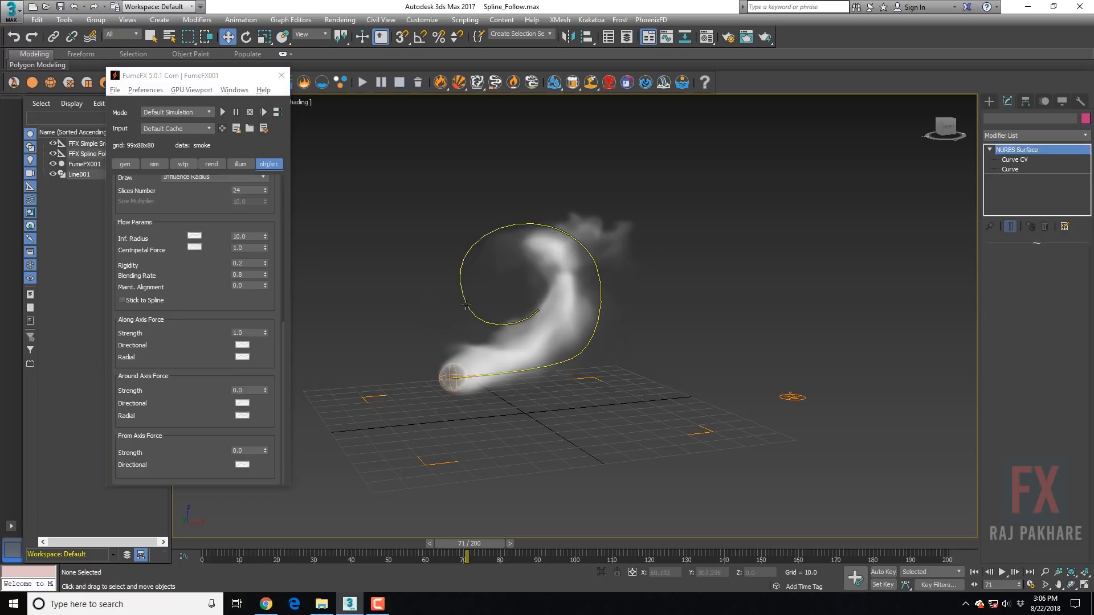
{"action": "mouse_move", "coordinate": [546, 295]}
{"action": "left_mouse_down"}
{"action": "mouse_move", "coordinate": [619, 285]}
{"action": "mouse_move", "coordinate": [526, 255]}
{"action": "mouse_move", "coordinate": [537, 281]}
{"action": "left_mouse_up"}
{"action": "key", "text": "ctrl+z"}
{"action": "left_click", "coordinate": [1022, 162]}
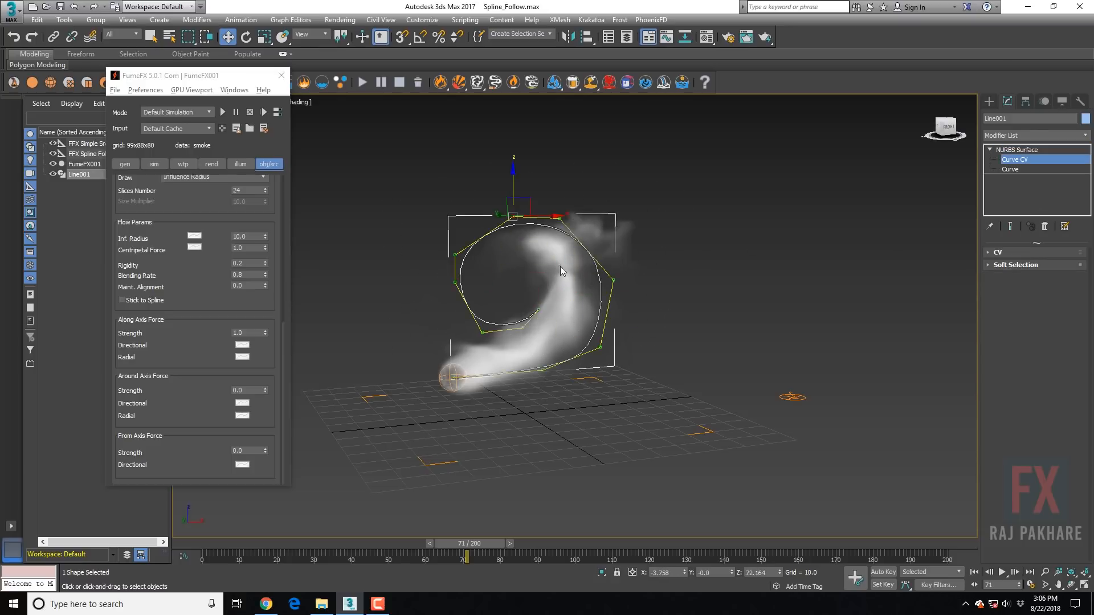
{"action": "left_click_drag", "start_coordinate": [523, 200], "coordinate": [522, 200]}
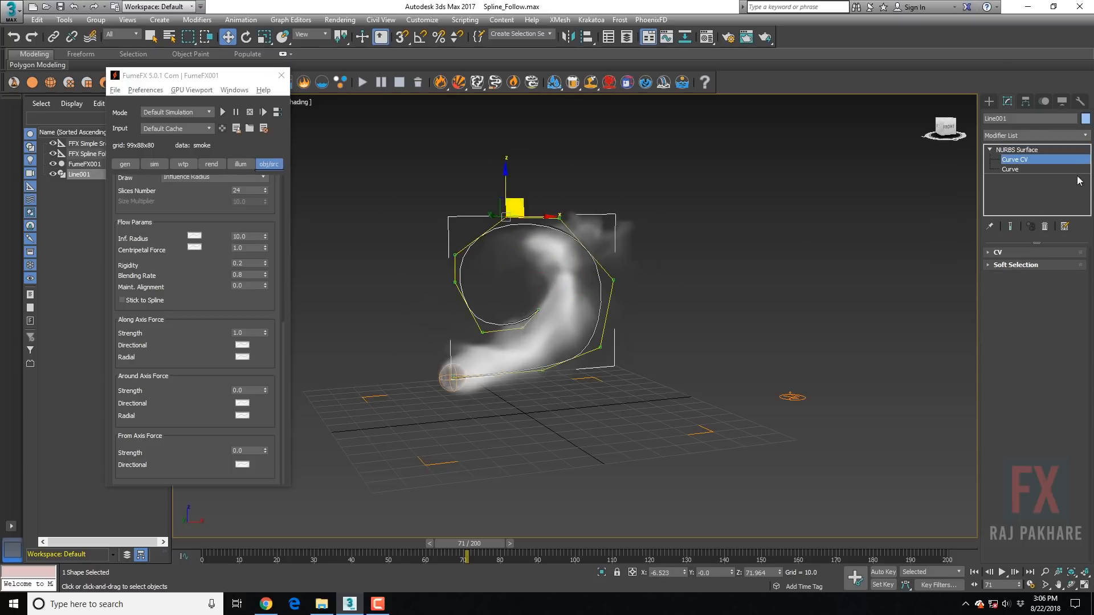
{"action": "key", "text": "ctrl+z"}
{"action": "left_click", "coordinate": [1021, 151]}
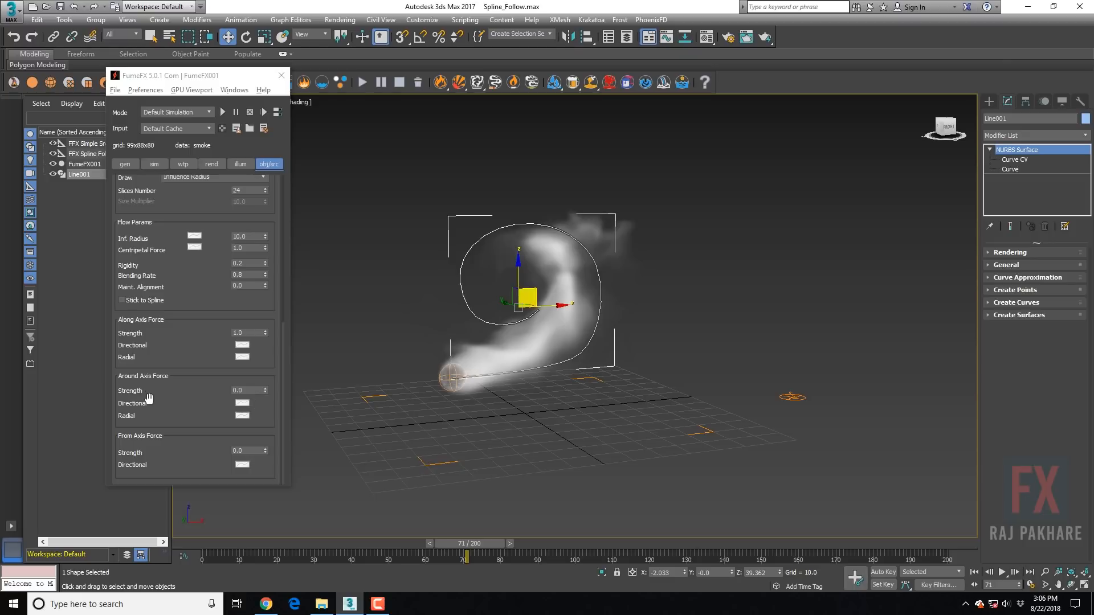
Try the Stick to Spline option of the Spline Follow and turn it off again
{"action": "left_click", "coordinate": [122, 300]}
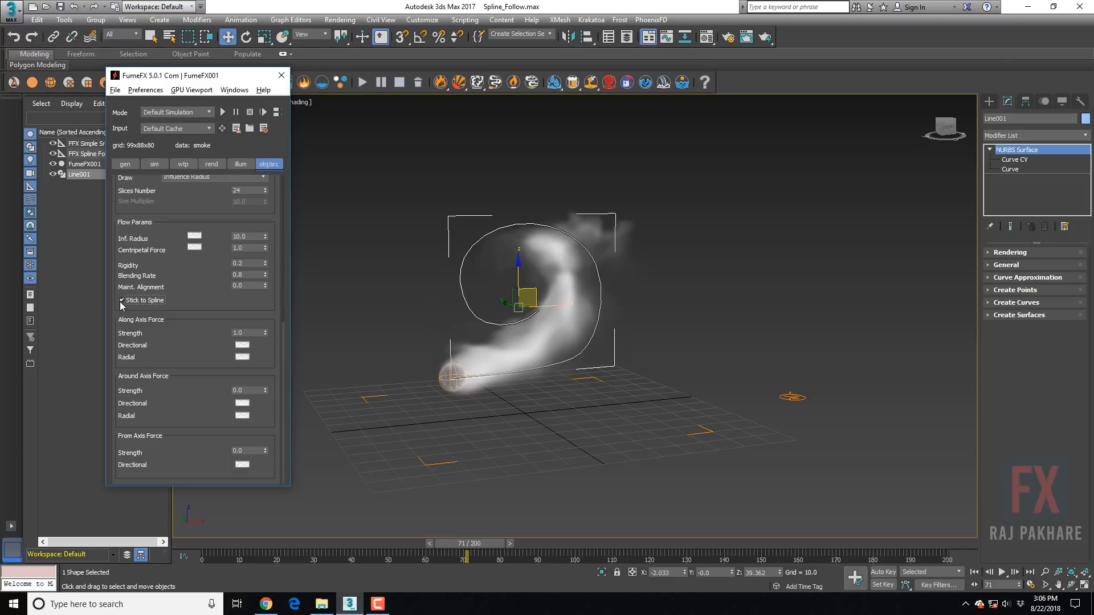
{"action": "left_click", "coordinate": [121, 300]}
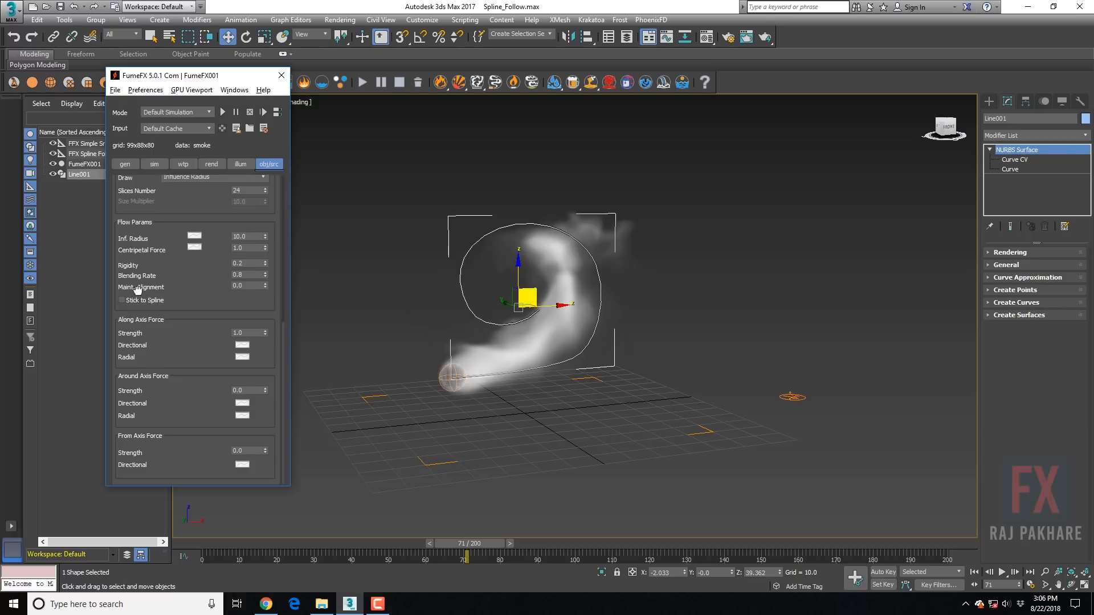
{"action": "left_click_drag", "start_coordinate": [149, 322], "coordinate": [150, 324]}
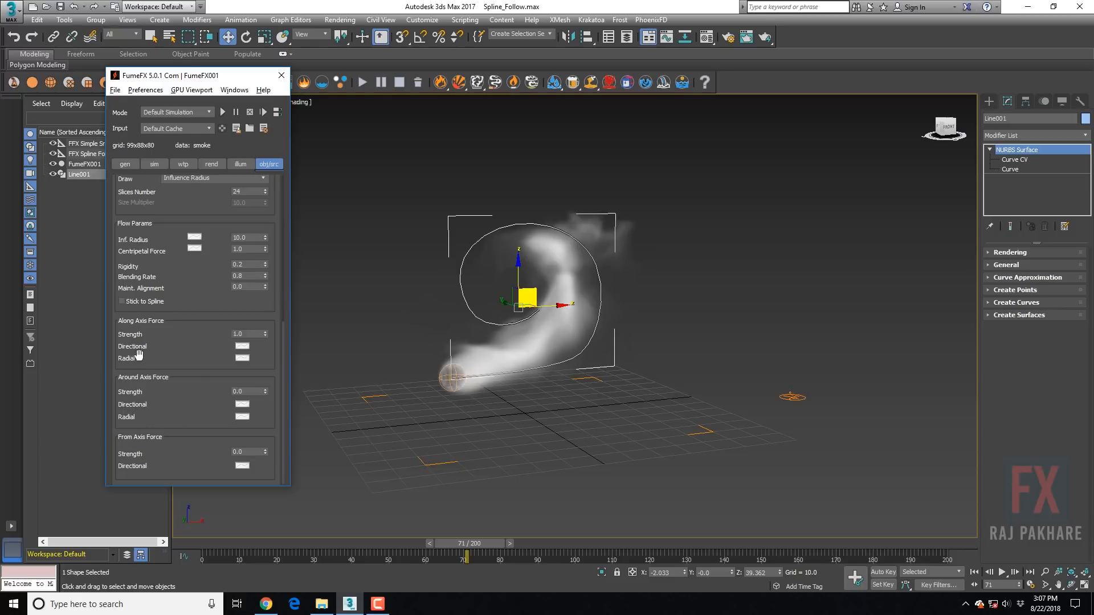
{"action": "left_click_drag", "start_coordinate": [176, 278], "coordinate": [176, 279]}
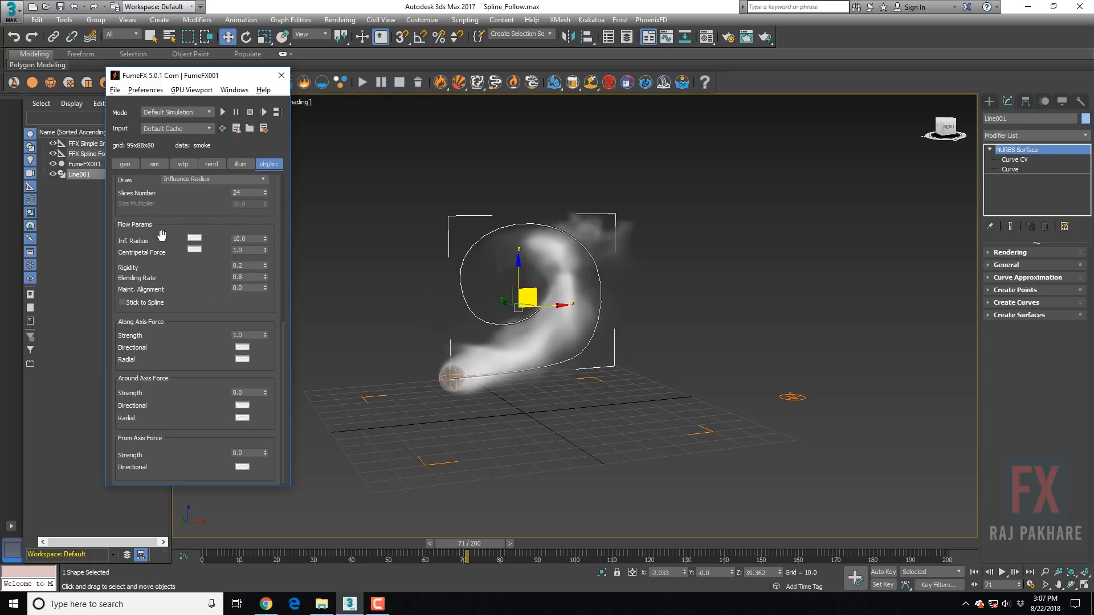
{"action": "left_click_drag", "start_coordinate": [162, 235], "coordinate": [160, 324]}
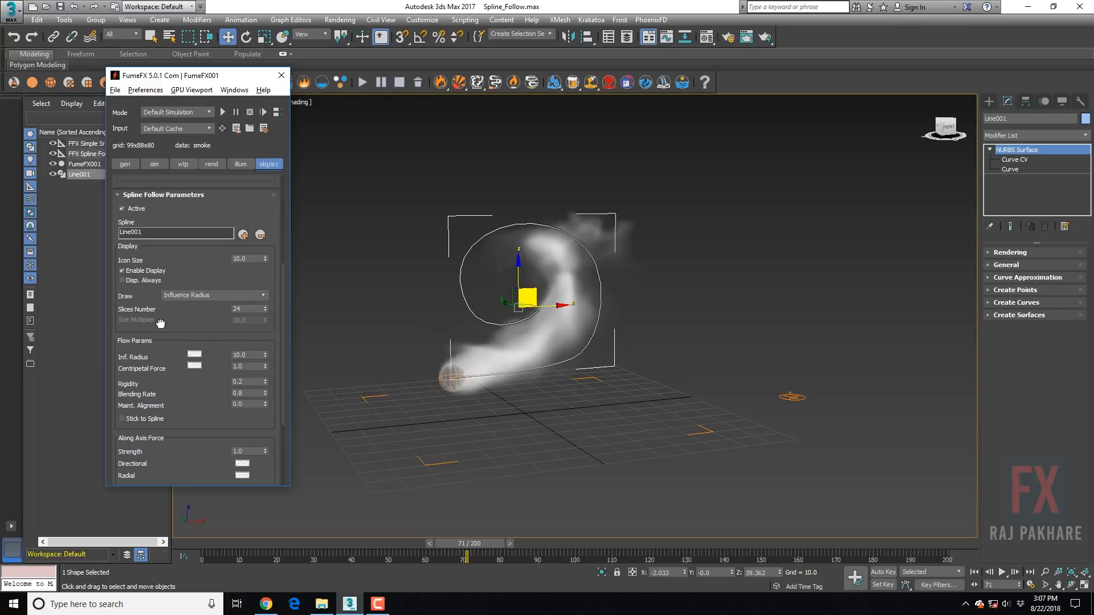
Set the FumeFX grid spacing to 0.72 and review the simulation's system and turbulence settings
{"action": "left_click", "coordinate": [125, 164]}
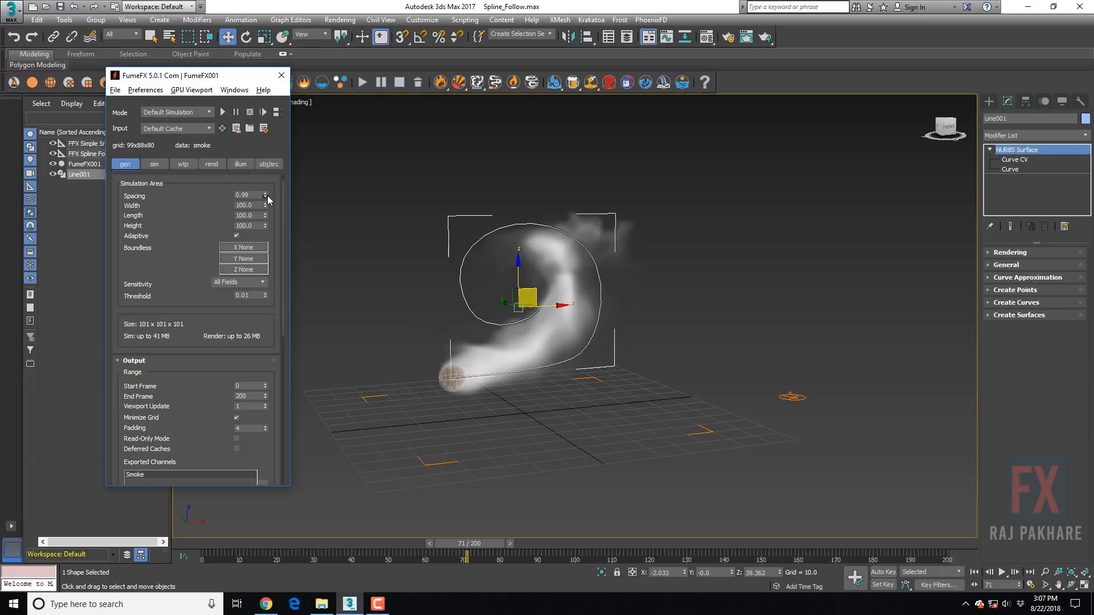
{"action": "left_click_drag", "start_coordinate": [265, 195], "coordinate": [271, 212]}
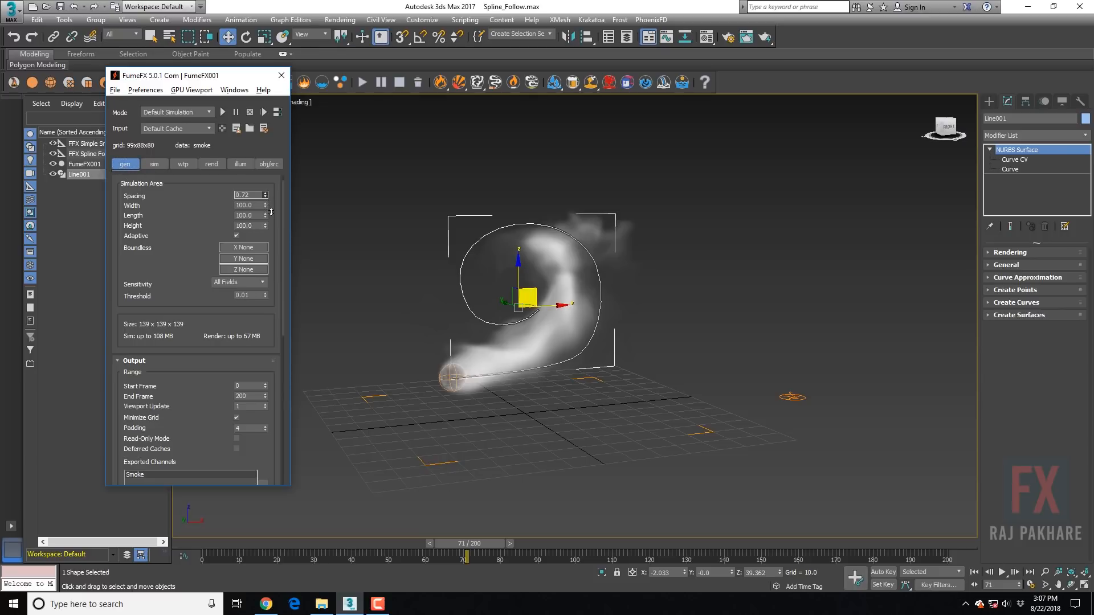
{"action": "left_click", "coordinate": [154, 164]}
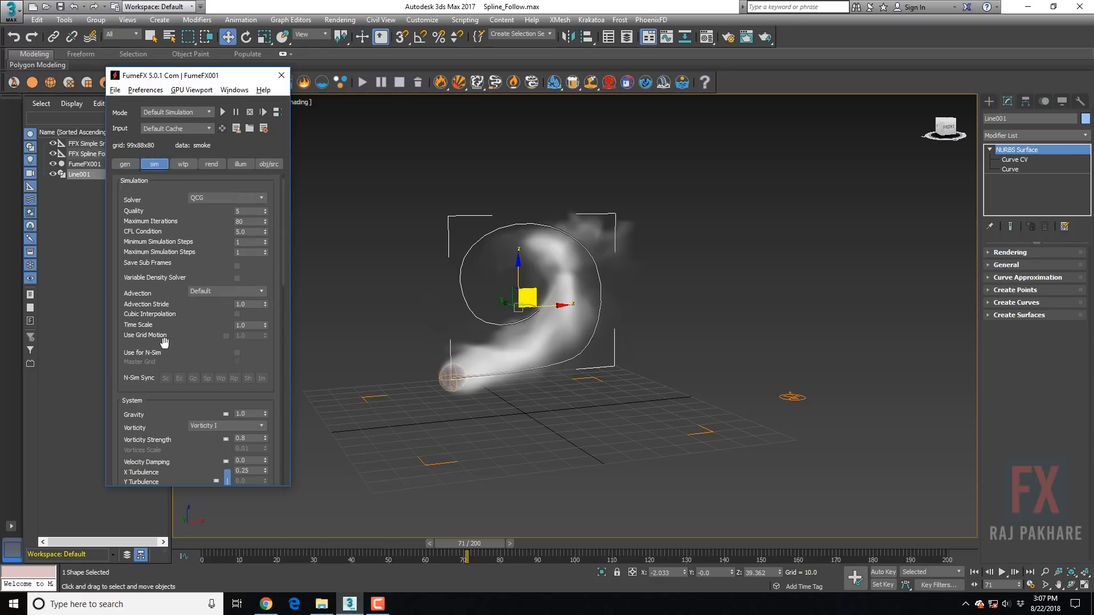
{"action": "scroll", "coordinate": [164, 344], "scroll_direction": "down", "scroll_amount": 5}
{"action": "scroll", "coordinate": [165, 334], "scroll_direction": "down", "scroll_amount": 1}
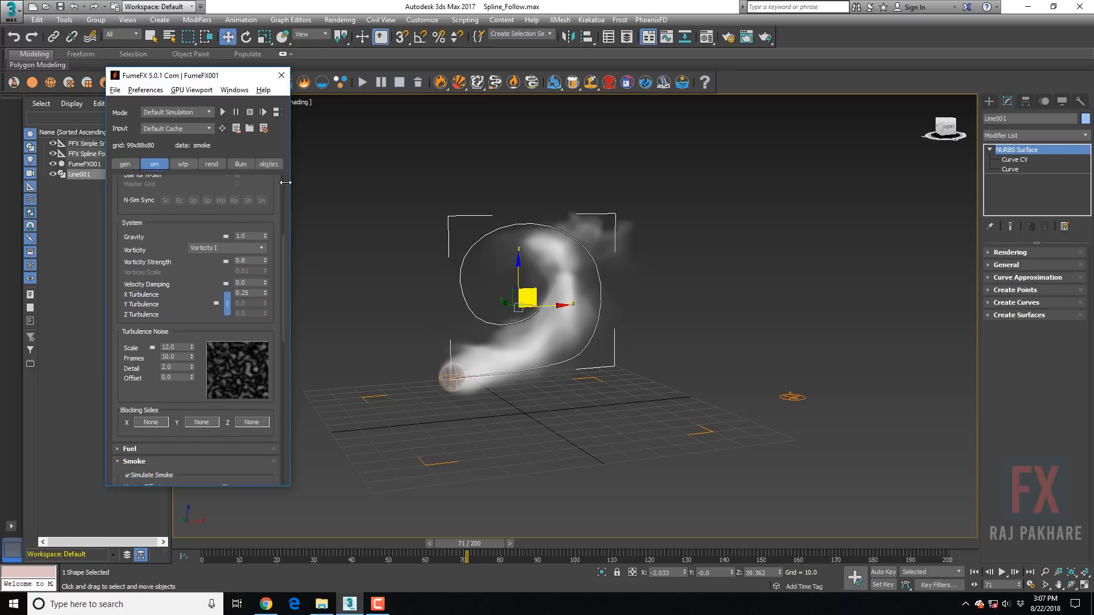
Run a short test simulation with the Spline Follow's Along Axis Force strength at 1 and stop it
{"action": "left_click", "coordinate": [269, 164]}
{"action": "left_click_drag", "start_coordinate": [145, 384], "coordinate": [149, 278]}
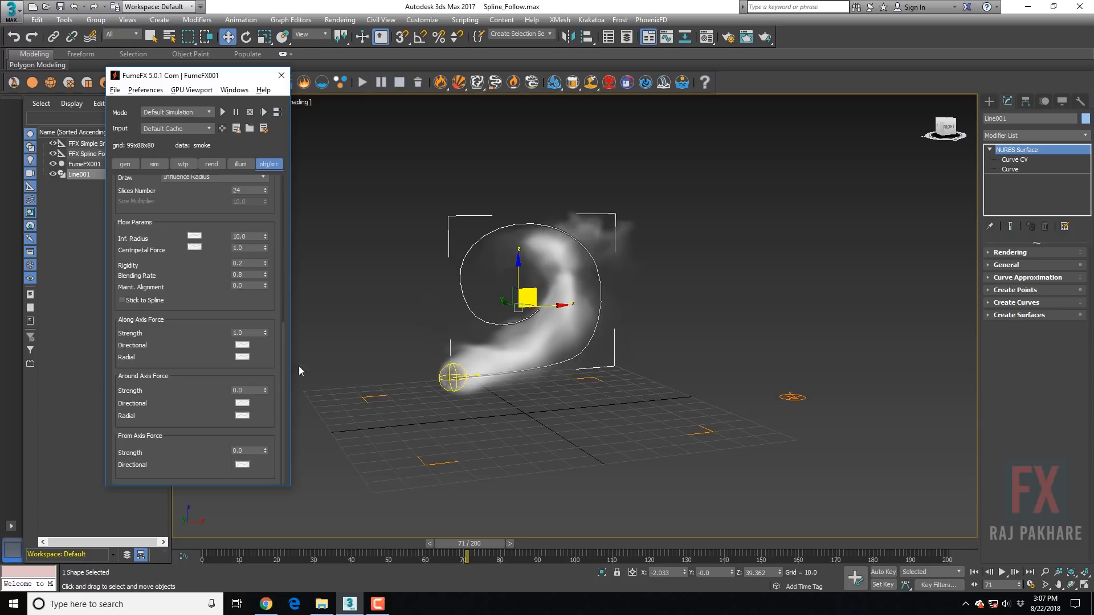
{"action": "left_click", "coordinate": [223, 112]}
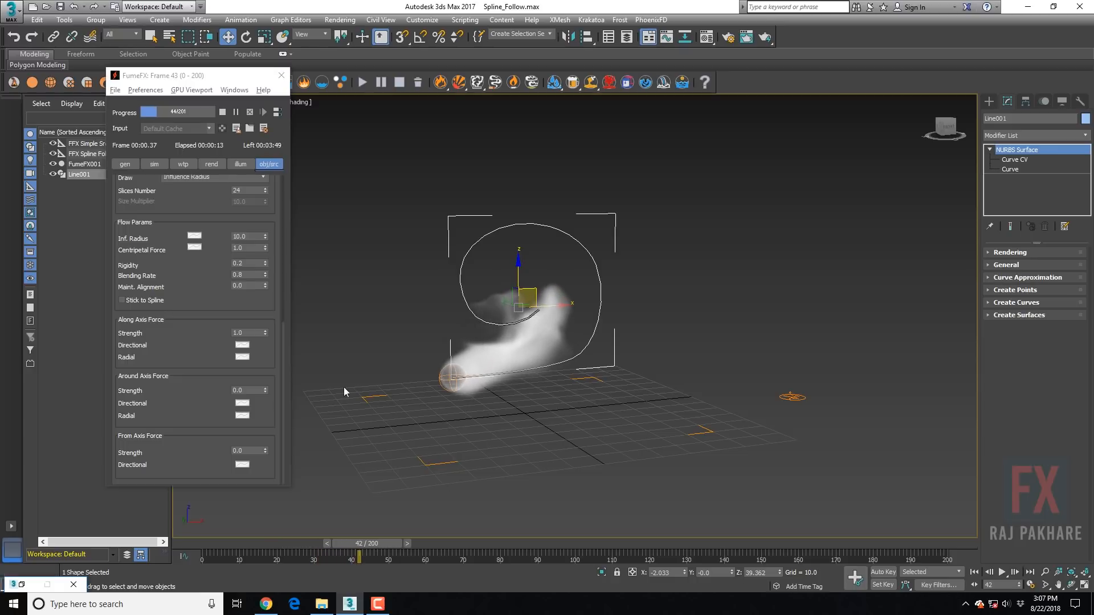
{"action": "left_click", "coordinate": [222, 113]}
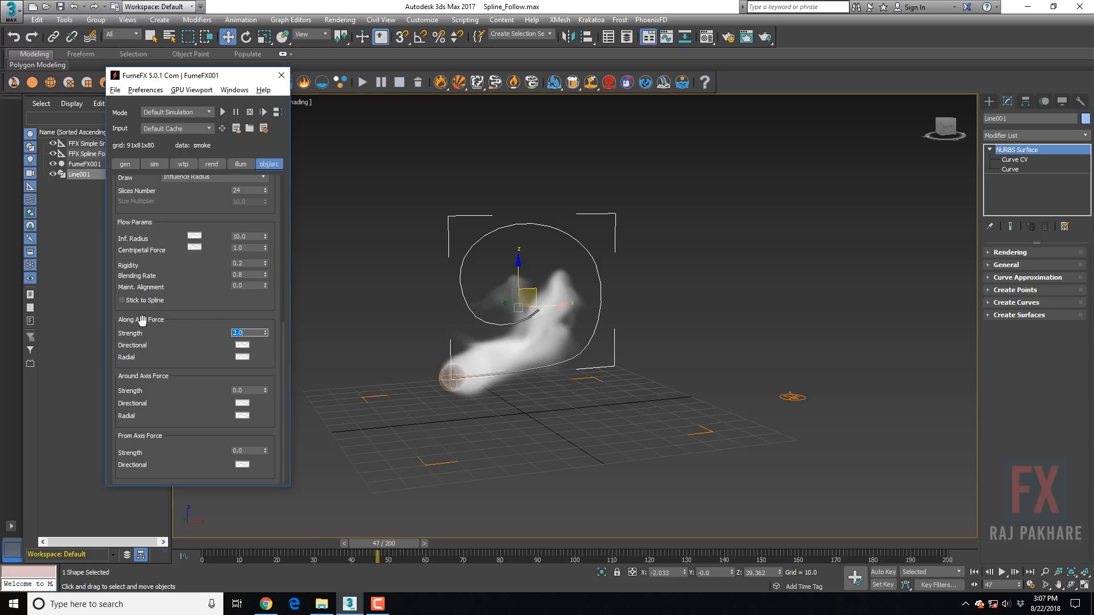
Try simulations with the Along Axis Force strength at 2 and at 6
{"action": "left_click", "coordinate": [224, 112]}
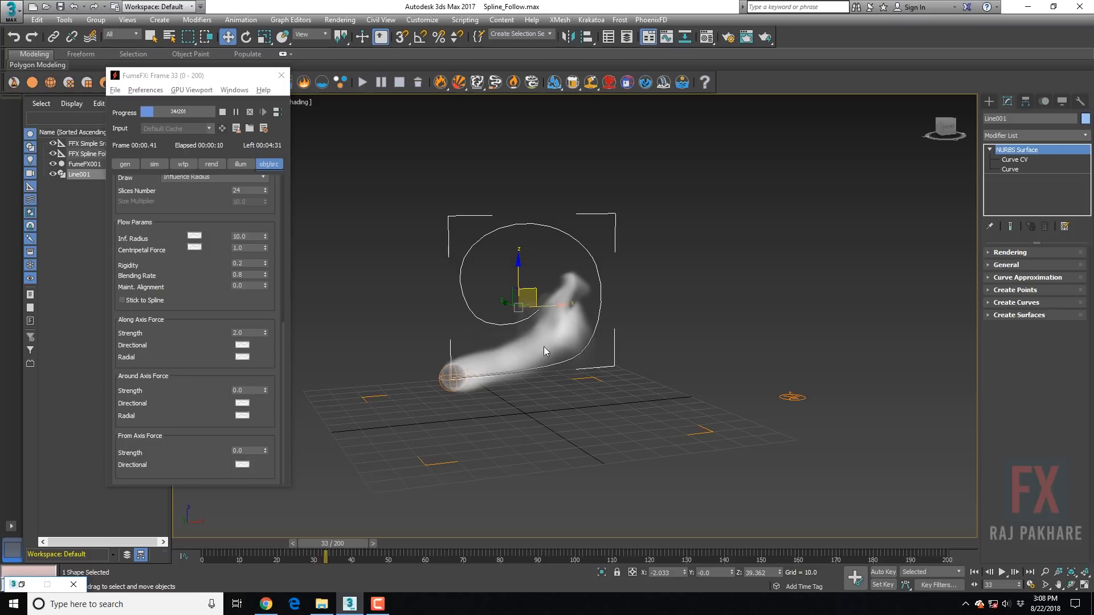
{"action": "left_click_drag", "start_coordinate": [248, 334], "coordinate": [159, 340]}
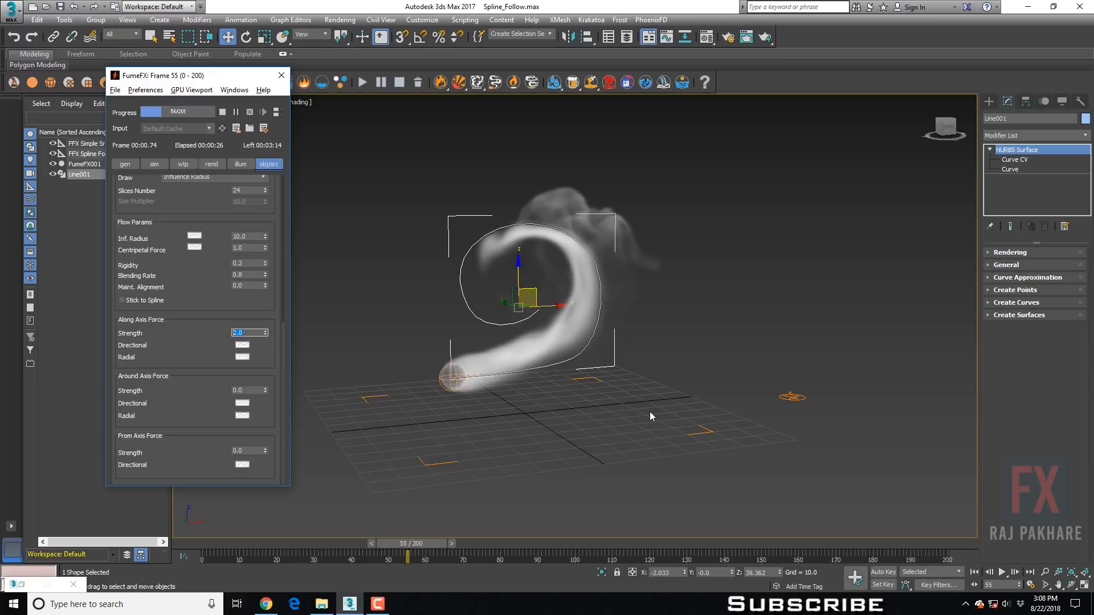
{"action": "left_click", "coordinate": [222, 113]}
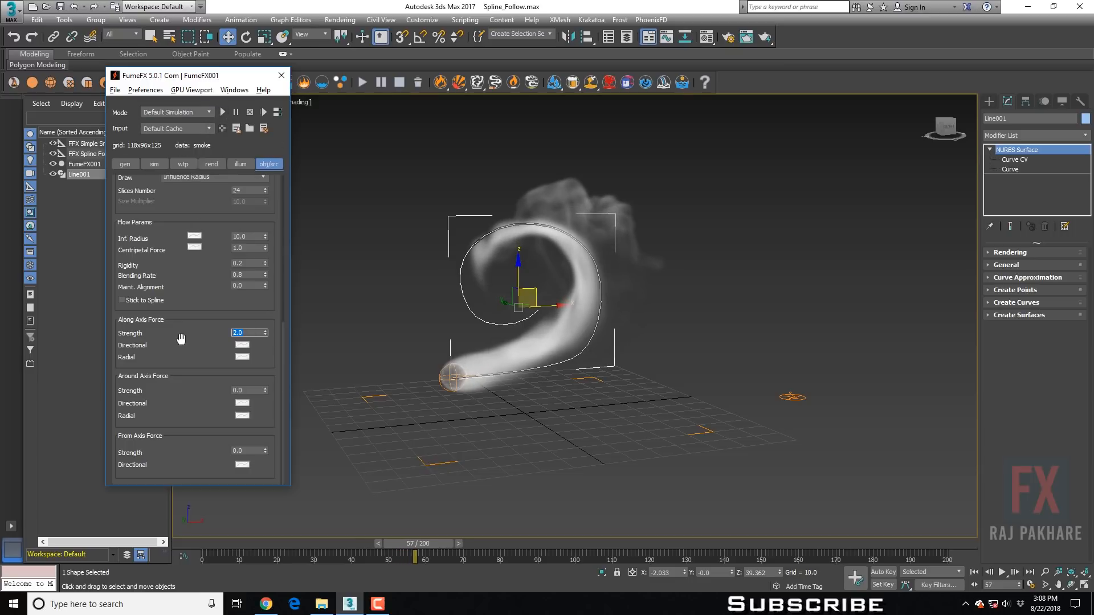
{"action": "left_click", "coordinate": [223, 114]}
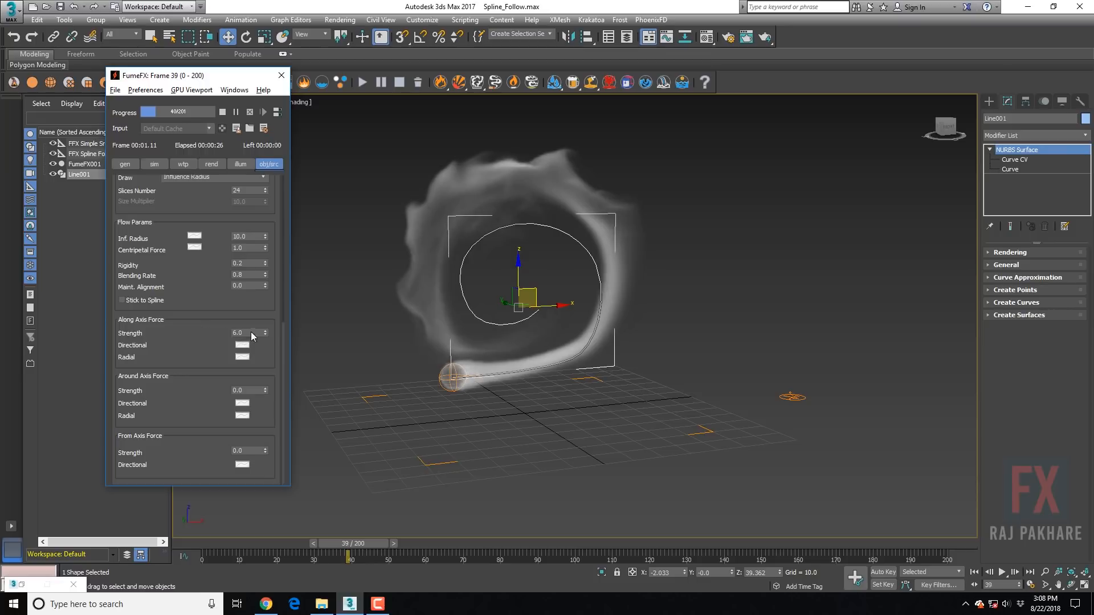
Open and close the Along Axis Force's directional curve editor and disable that curve again
{"action": "left_click", "coordinate": [242, 345]}
{"action": "left_click", "coordinate": [689, 221]}
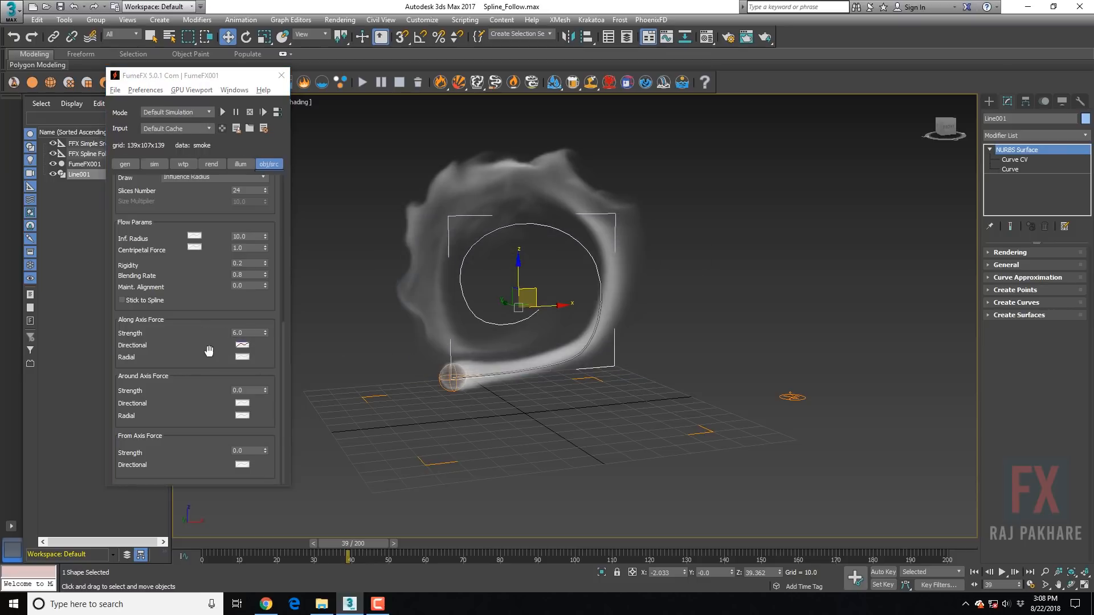
{"action": "right_click", "coordinate": [239, 348]}
{"action": "left_click", "coordinate": [242, 352]}
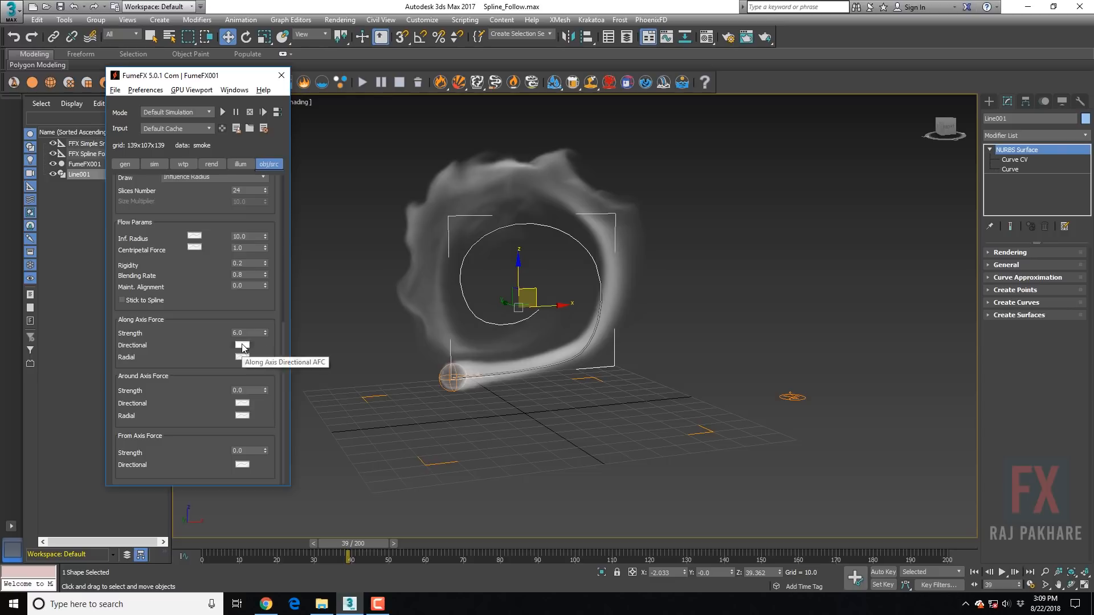
Enable the Along Axis Directional curve and shape it into a wave with low points near 31 and 79 and a peak between them
{"action": "right_click", "coordinate": [243, 345]}
{"action": "left_click", "coordinate": [262, 352]}
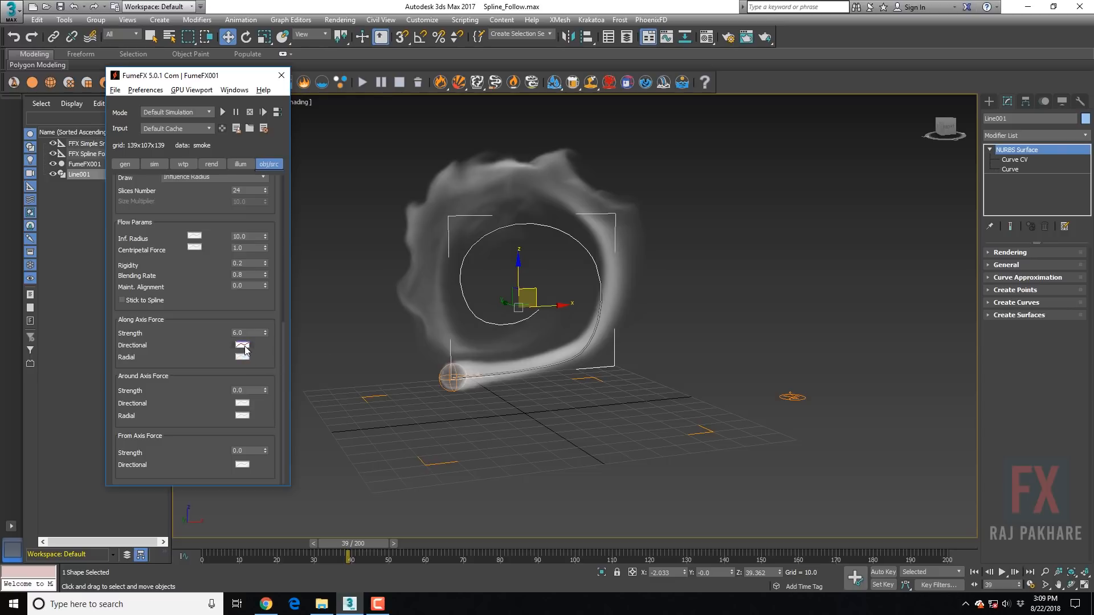
{"action": "left_click", "coordinate": [242, 345]}
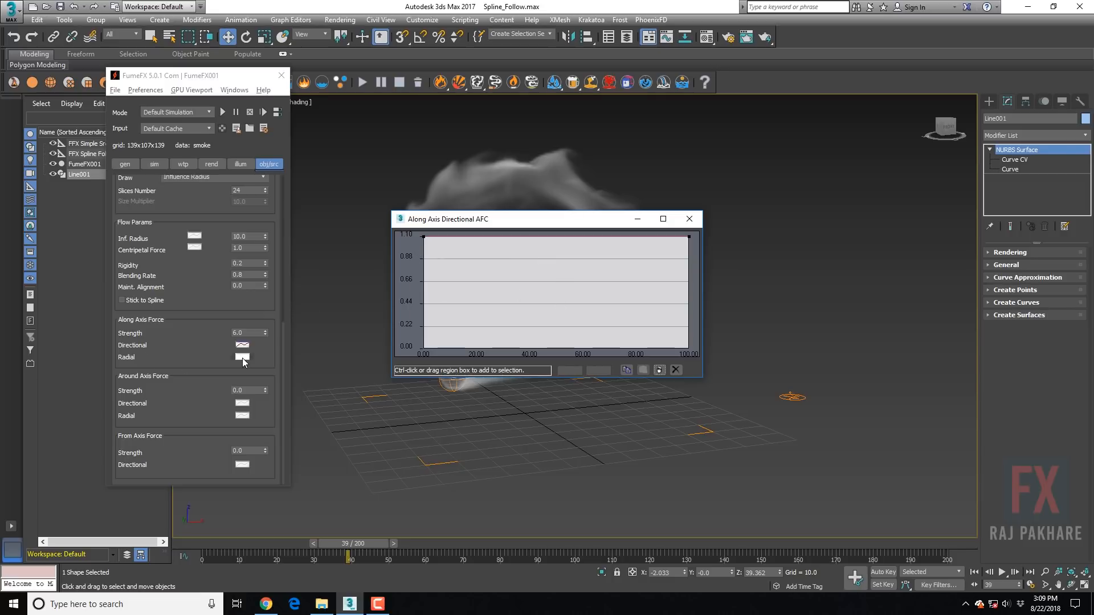
{"action": "left_click", "coordinate": [469, 237]}
{"action": "left_click_drag", "start_coordinate": [469, 236], "coordinate": [507, 345]}
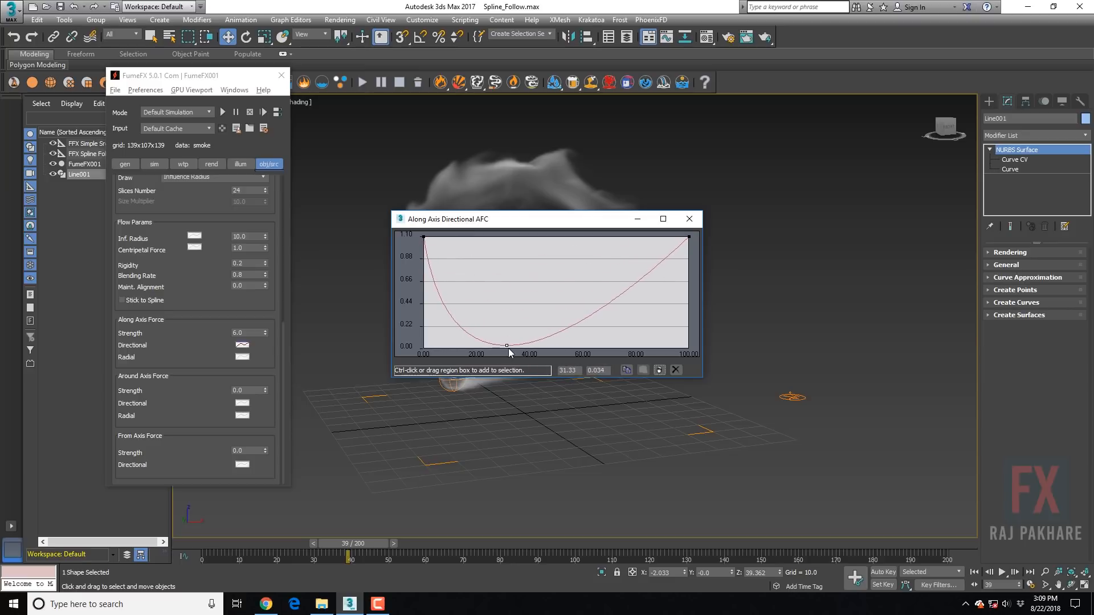
{"action": "left_click_drag", "start_coordinate": [590, 314], "coordinate": [633, 349]}
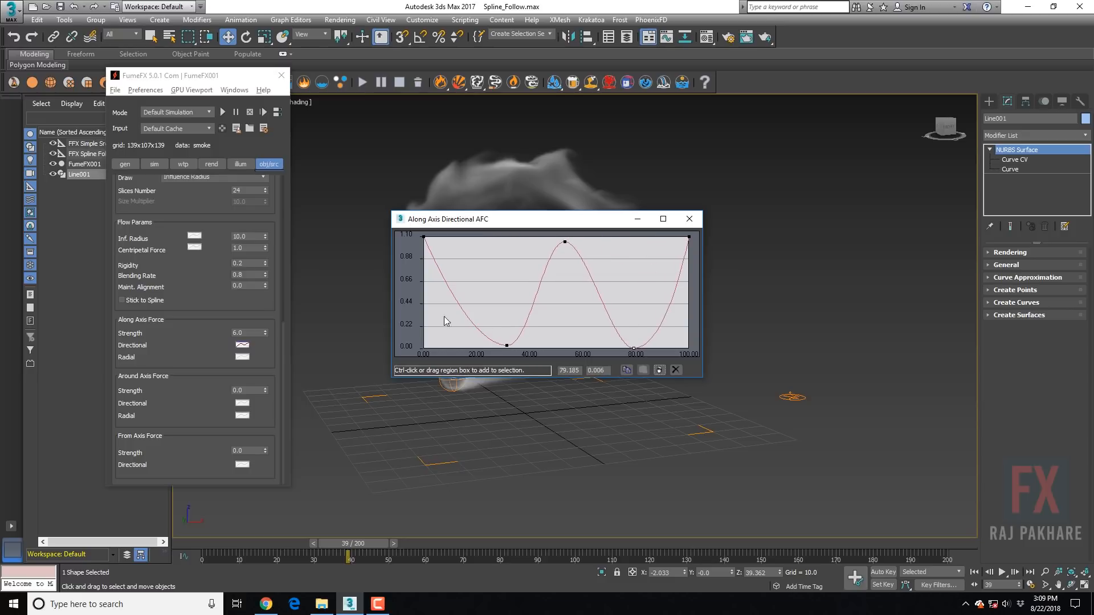
{"action": "left_click", "coordinate": [689, 219]}
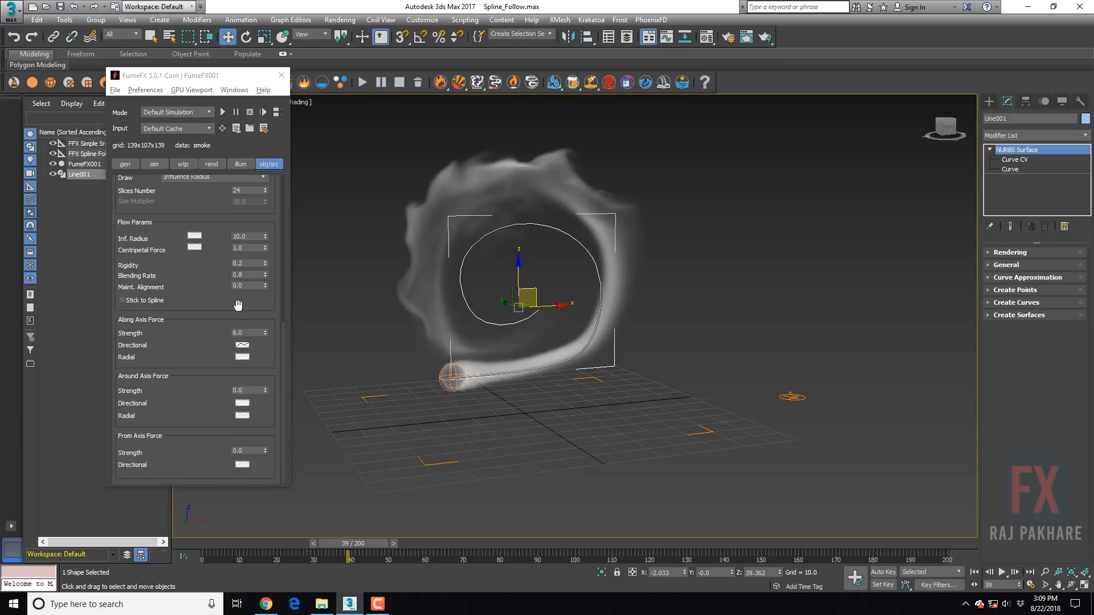
Try a simulation with the wavy Along Axis Directional curve and disable the curve again
{"action": "left_click", "coordinate": [223, 112]}
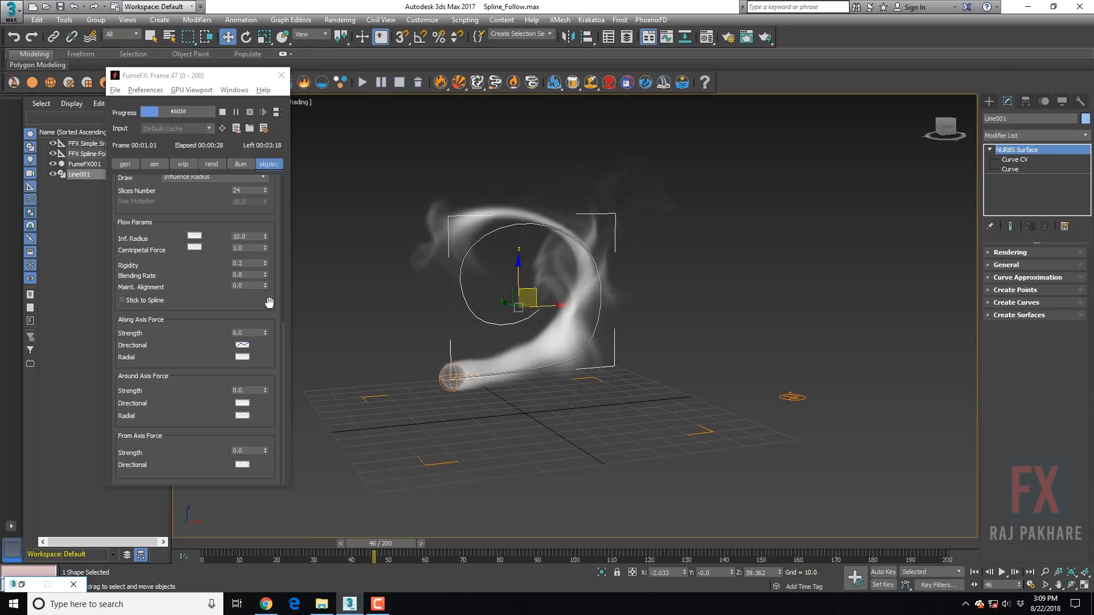
{"action": "right_click", "coordinate": [242, 346]}
{"action": "left_click", "coordinate": [262, 352]}
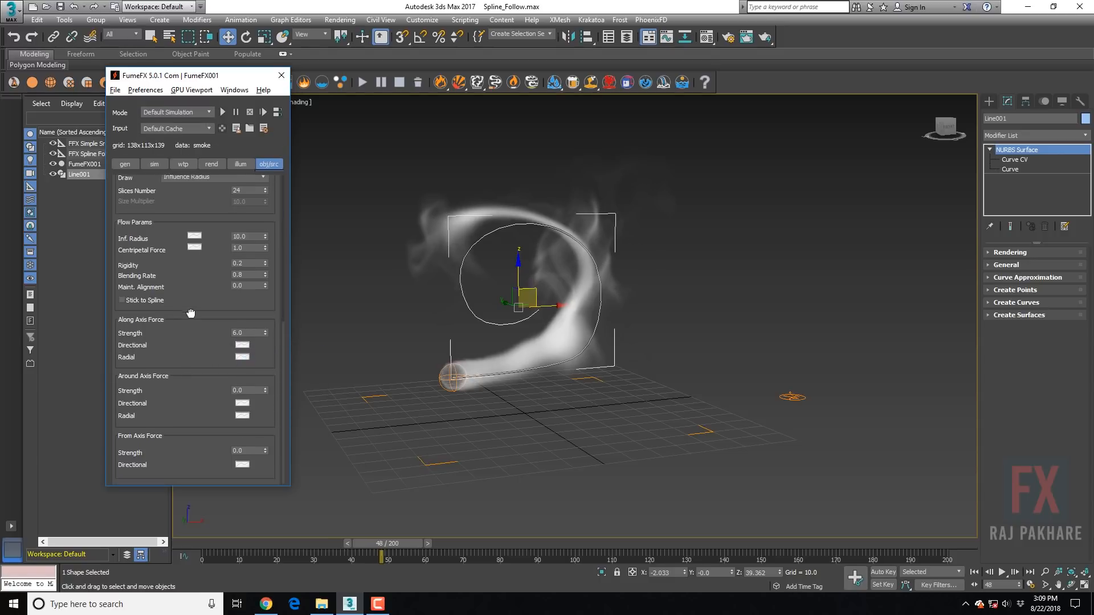
Open and close the Along Axis Force's radial curve editor and disable the radial curve again
{"action": "left_click", "coordinate": [242, 356]}
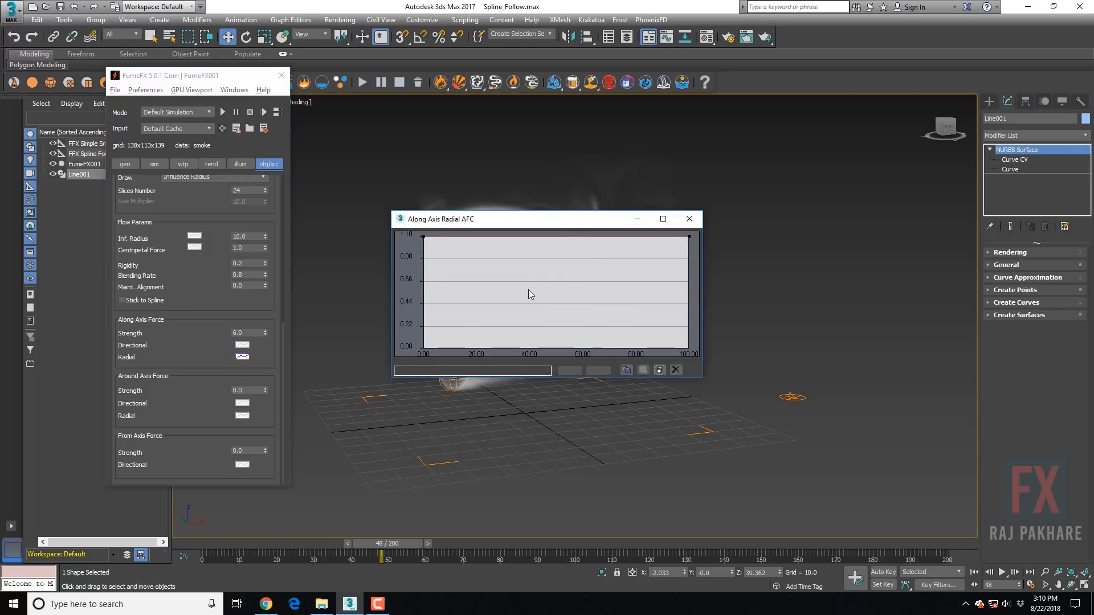
{"action": "left_click", "coordinate": [690, 219]}
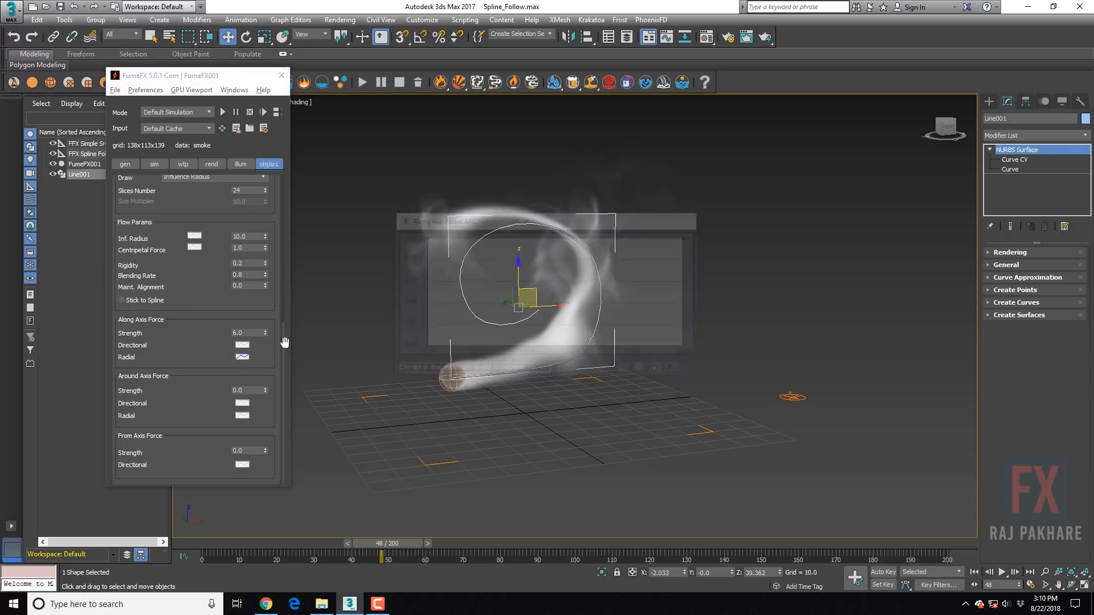
{"action": "right_click", "coordinate": [241, 356]}
{"action": "left_click", "coordinate": [266, 364]}
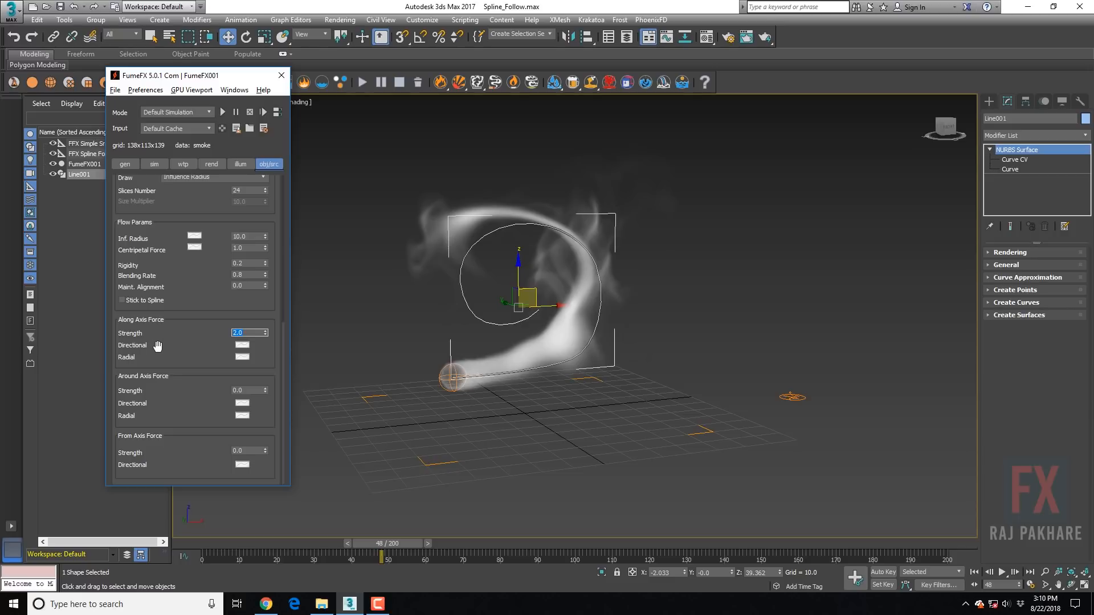
Run a test simulation, set the Around Axis Force's strength to -3 and simulate the smoke again
{"action": "left_click", "coordinate": [223, 112]}
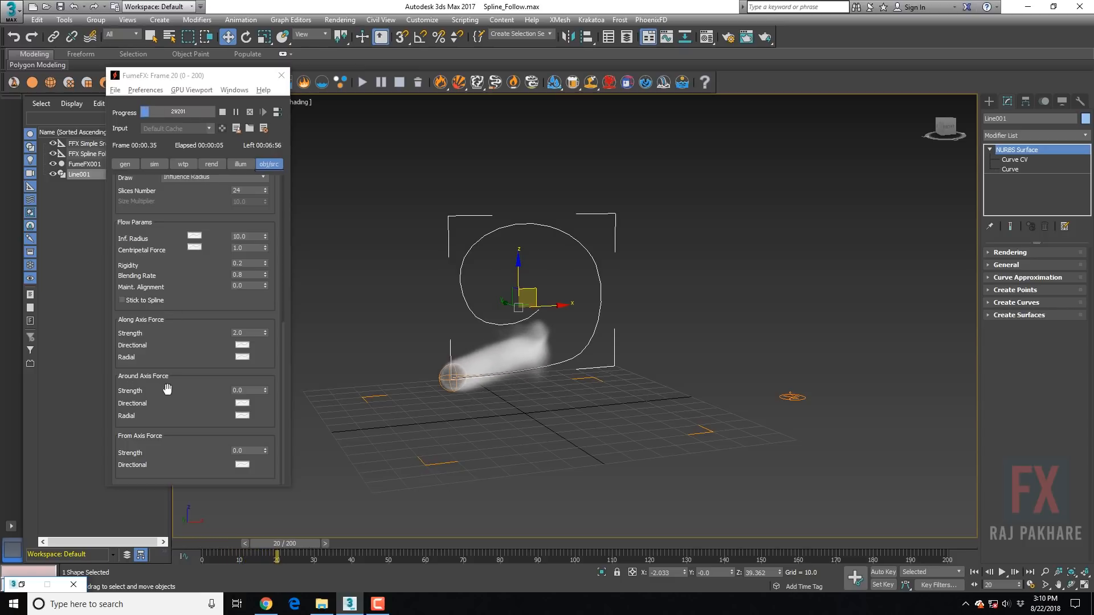
{"action": "double_click", "coordinate": [247, 389]}
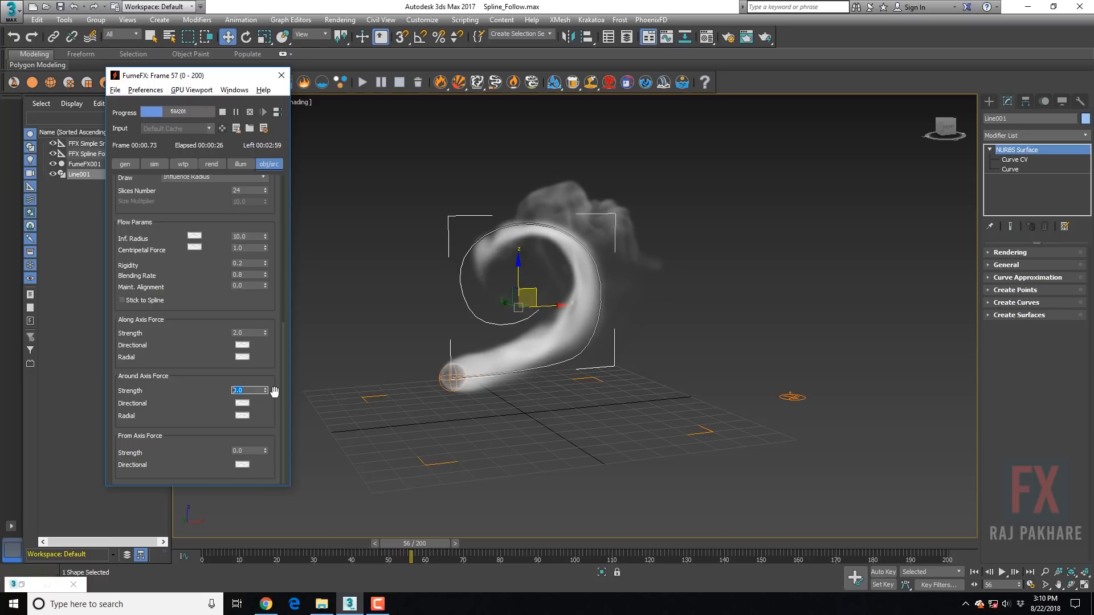
{"action": "left_click", "coordinate": [223, 112]}
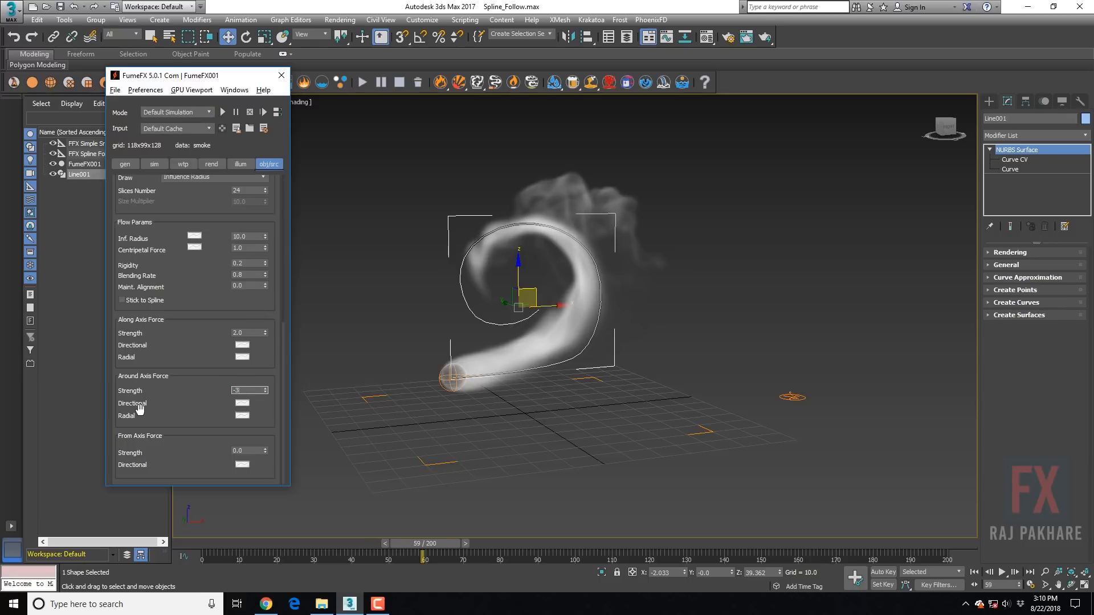
{"action": "left_click", "coordinate": [223, 111]}
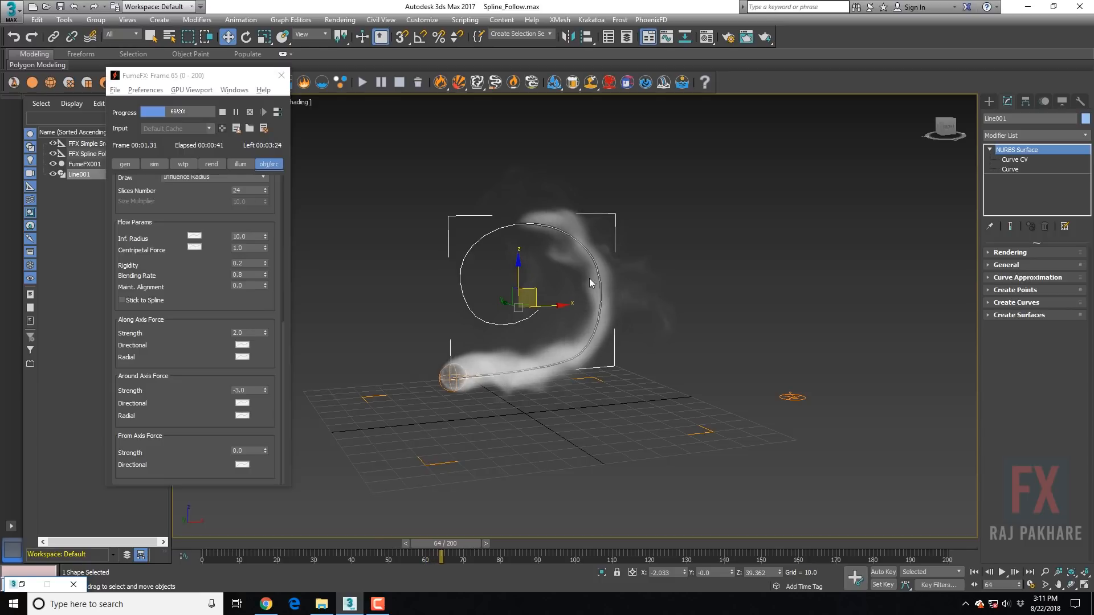
{"action": "double_click", "coordinate": [249, 391]}
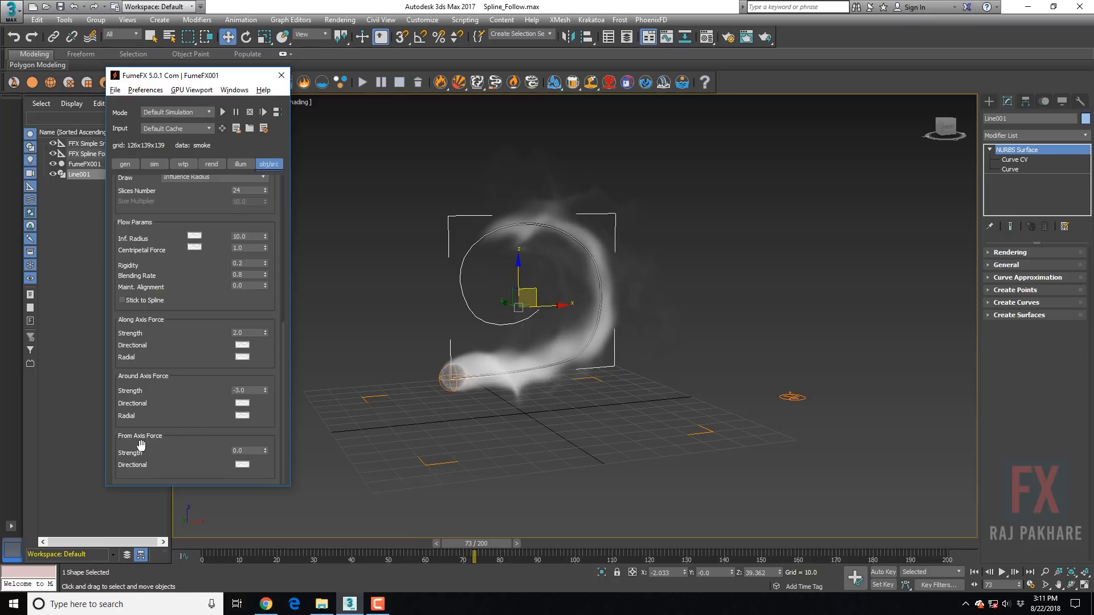
Try a simulation with the From Axis Force's strength set to -5 and stop it
{"action": "left_click", "coordinate": [248, 451]}
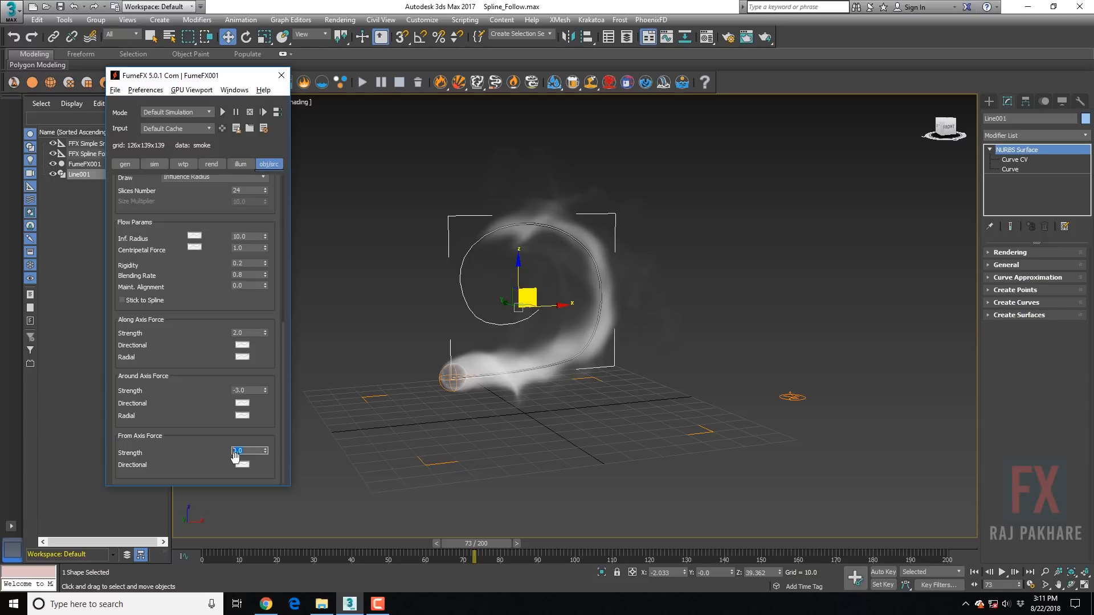
{"action": "type", "text": "5"}
{"action": "key", "text": "Return"}
{"action": "left_click", "coordinate": [223, 111]}
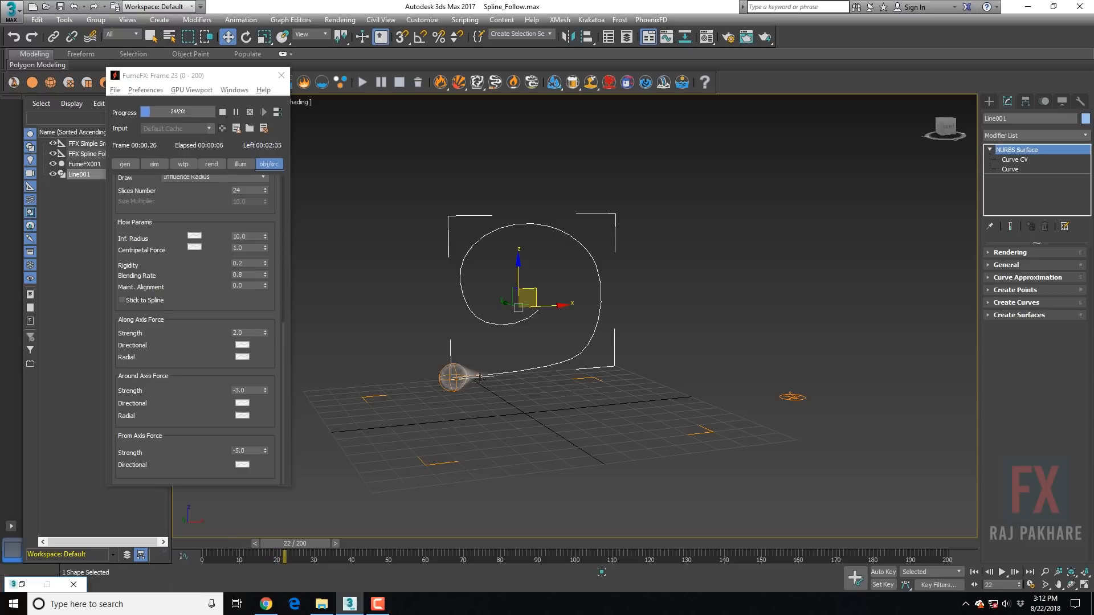
{"action": "left_click", "coordinate": [222, 111]}
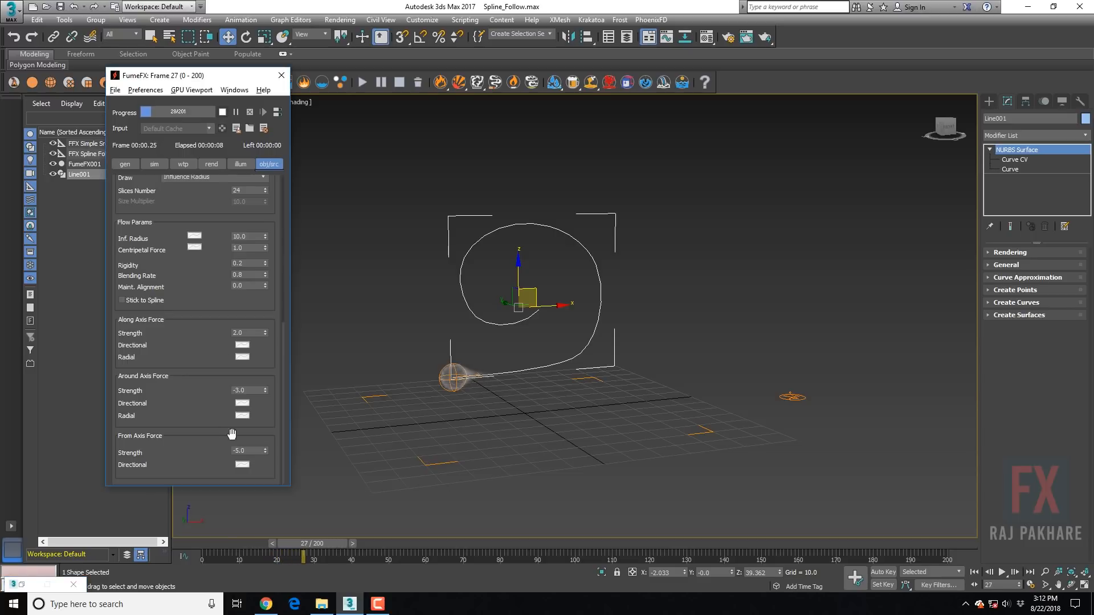
Test From Axis Force strengths of -1 and 1 in the simulation and reset the strength to 0
{"action": "left_click", "coordinate": [127, 453]}
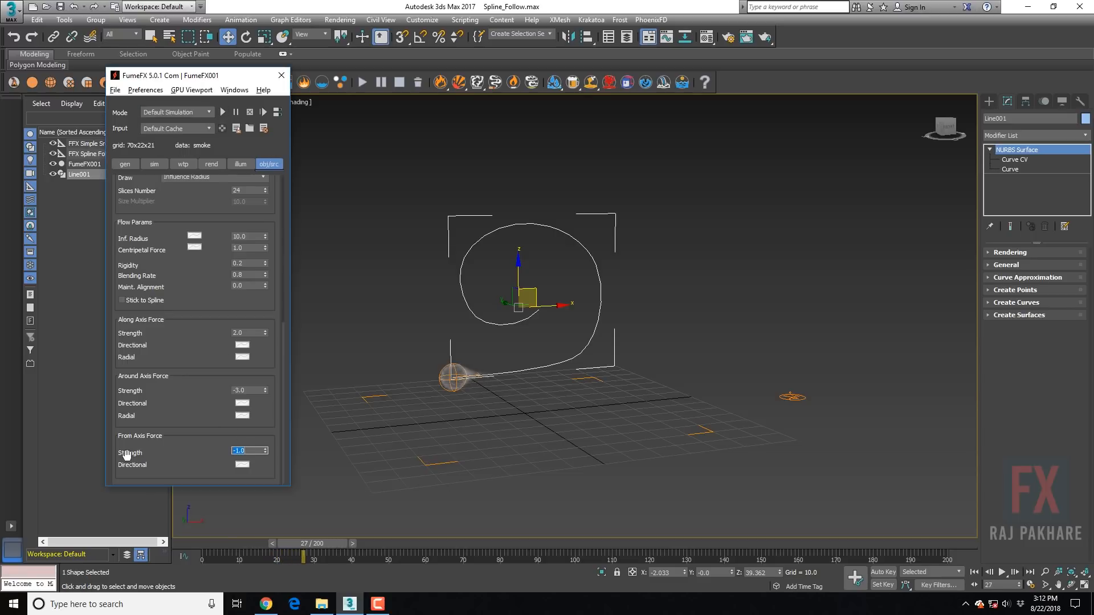
{"action": "left_click", "coordinate": [222, 112]}
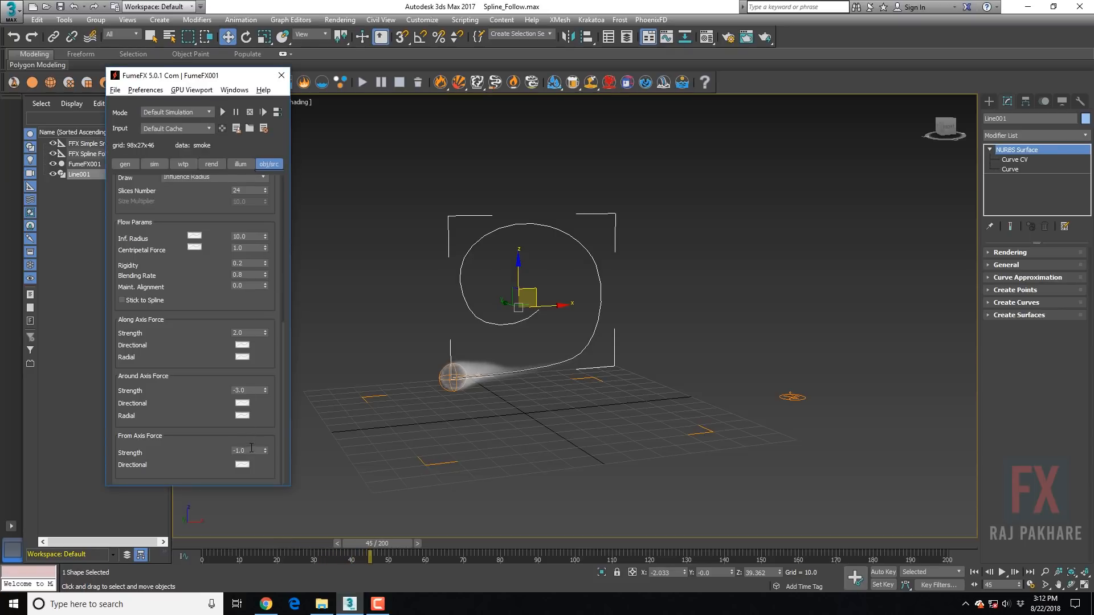
{"action": "left_click_drag", "start_coordinate": [252, 451], "coordinate": [163, 454]}
{"action": "left_click", "coordinate": [222, 112]}
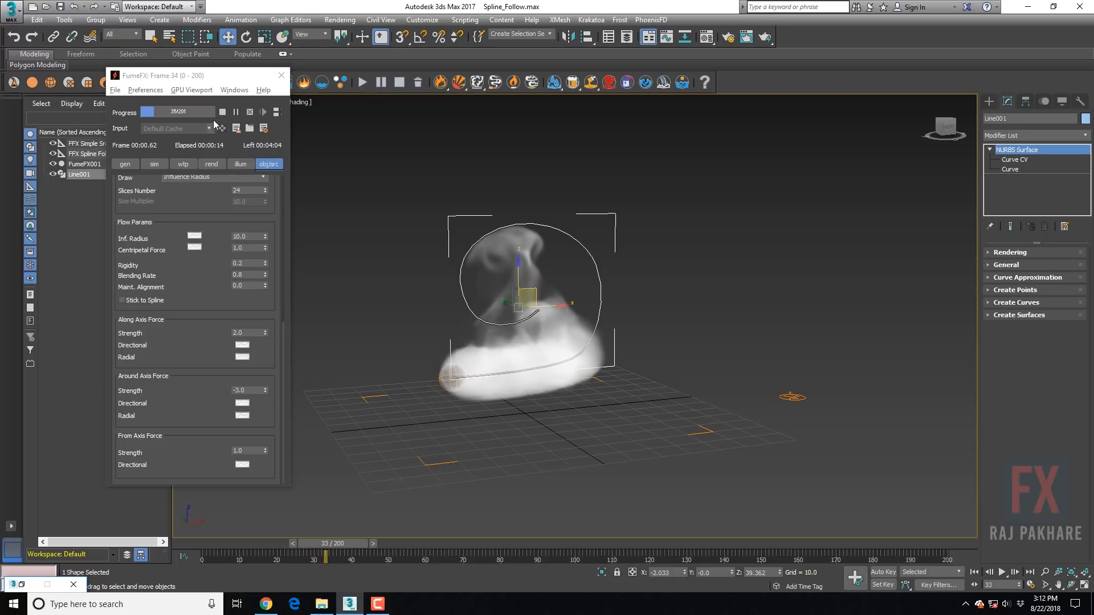
{"action": "right_click", "coordinate": [271, 451]}
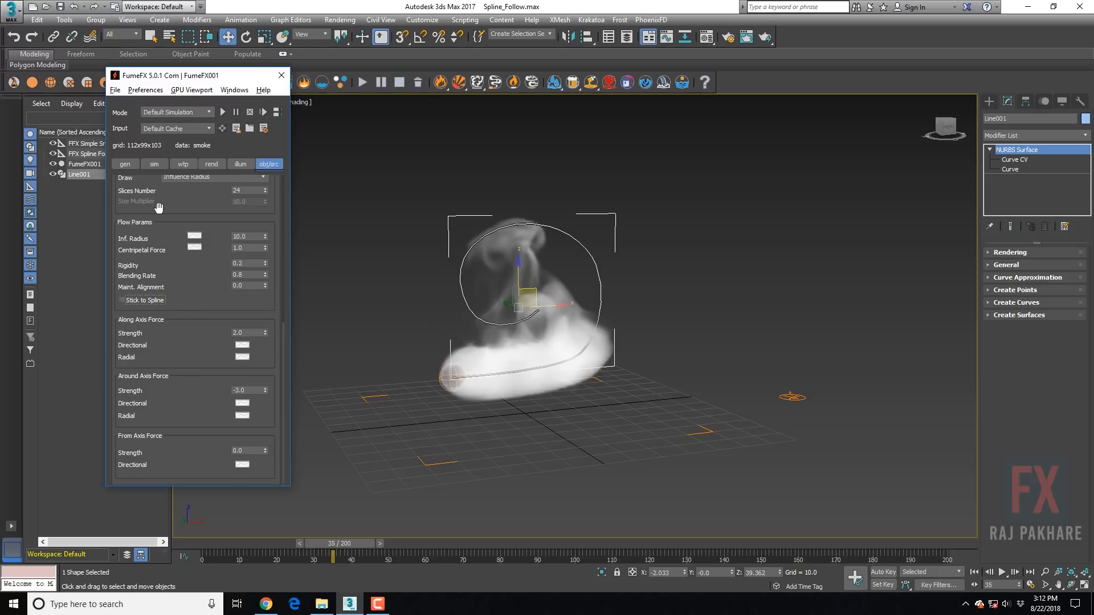
Set the Centripetal Force to 1.5, Rigidity to 0.1 and Maintain Alignment to 0.1, and run a short test simulation
{"action": "left_click_drag", "start_coordinate": [159, 207], "coordinate": [172, 289]}
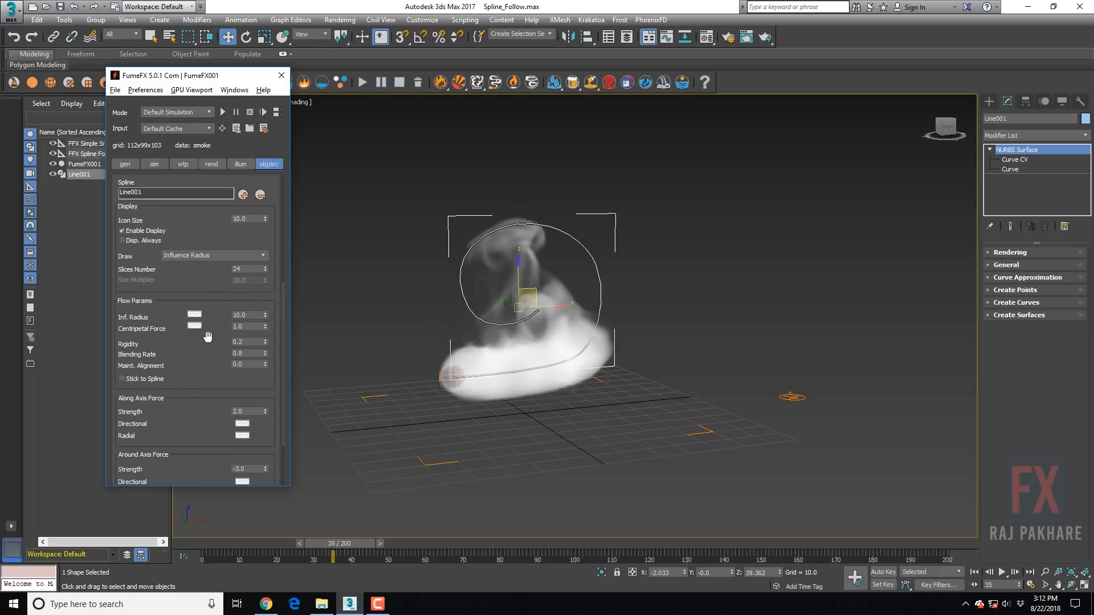
{"action": "double_click", "coordinate": [260, 327]}
{"action": "type", "text": "1.5"}
{"action": "key", "text": "Tab"}
{"action": "double_click", "coordinate": [245, 365]}
{"action": "double_click", "coordinate": [251, 354]}
{"action": "scroll", "coordinate": [200, 404], "scroll_direction": "down", "scroll_amount": 3}
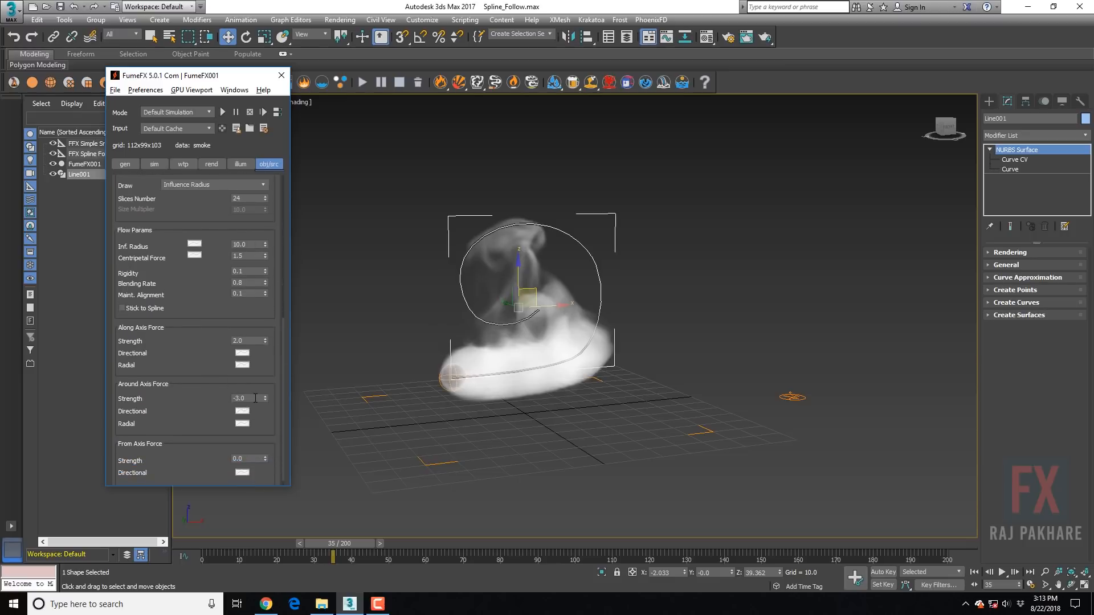
{"action": "double_click", "coordinate": [257, 340]}
{"action": "left_click_drag", "start_coordinate": [172, 197], "coordinate": [186, 253]}
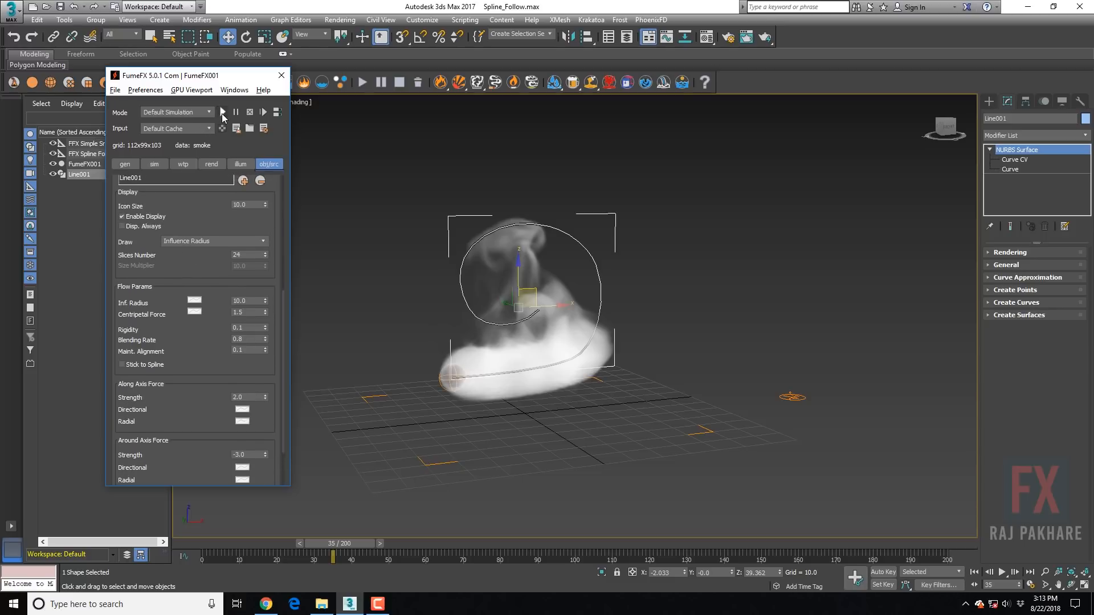
{"action": "left_click", "coordinate": [222, 112]}
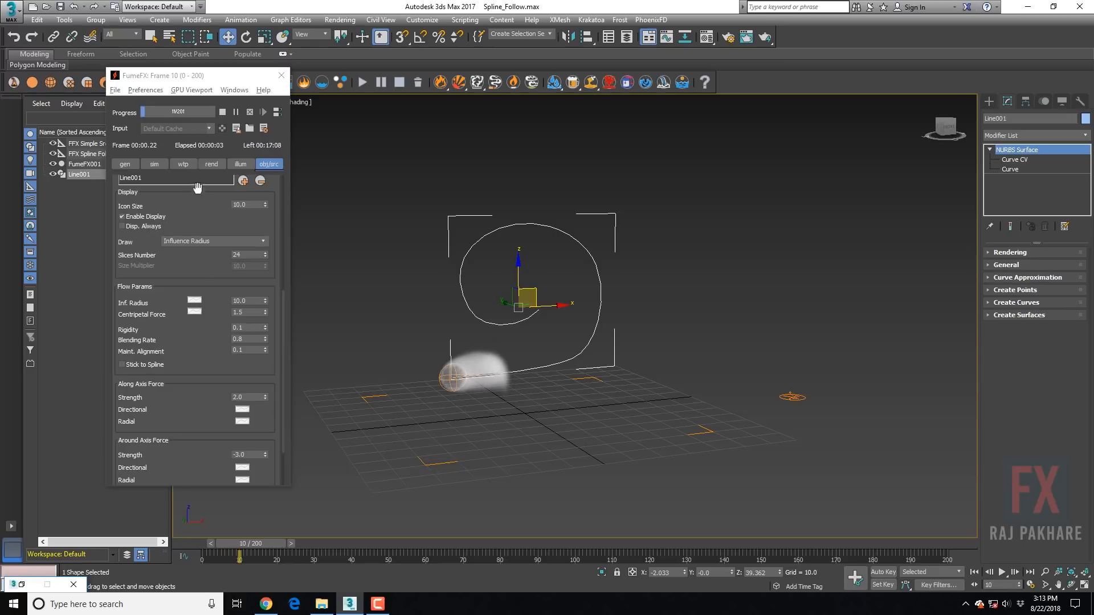
{"action": "left_click", "coordinate": [223, 113]}
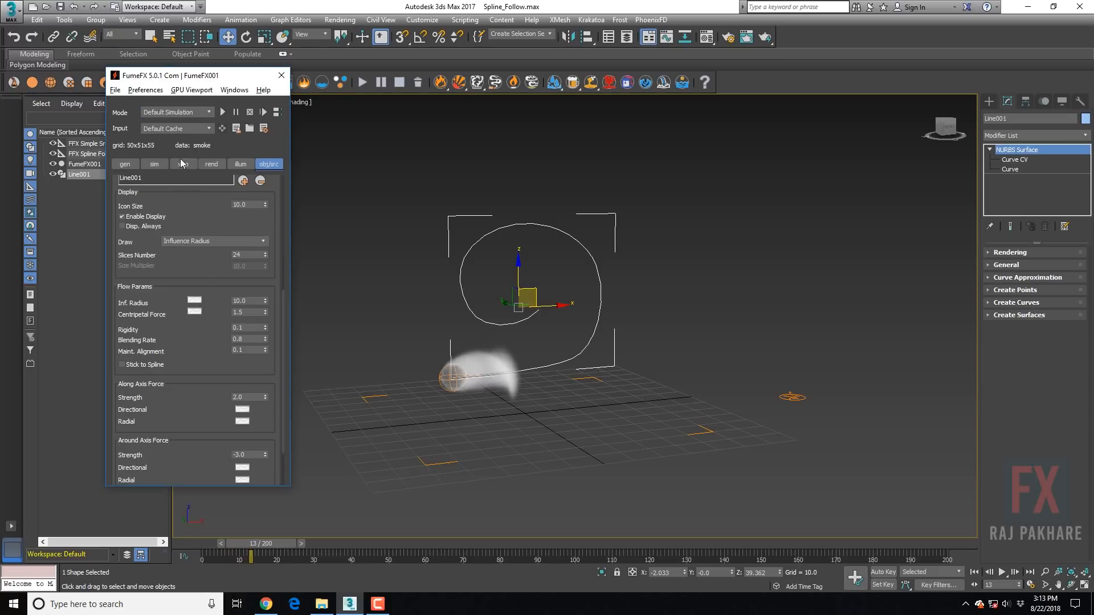
Set the simulation's X Turbulence to 0.5 and simulate the smoke up to frame 112
{"action": "left_click", "coordinate": [154, 164]}
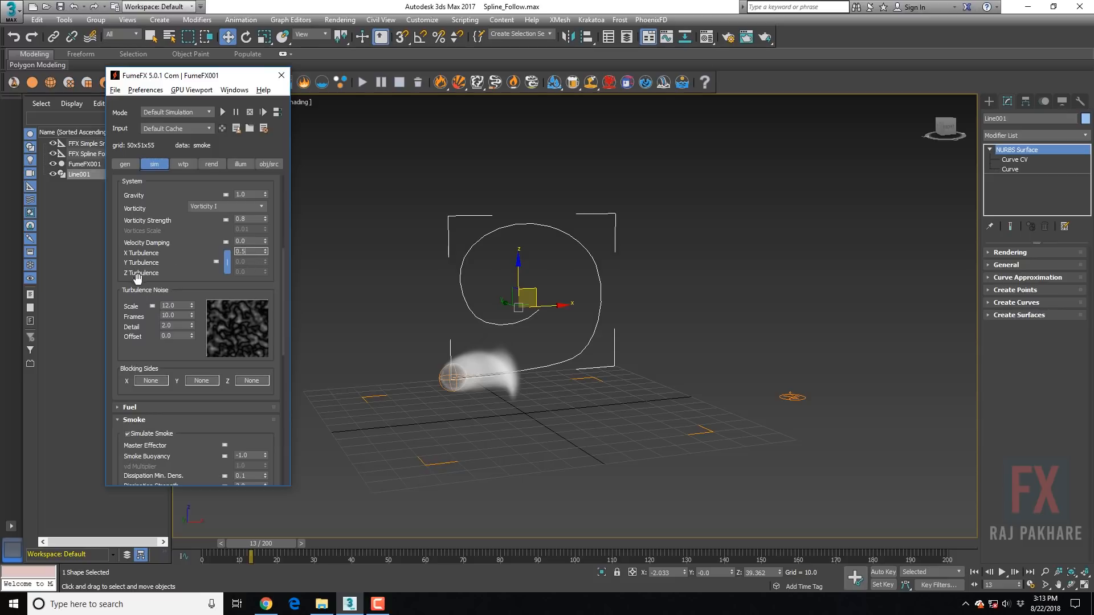
{"action": "key", "text": "Return"}
{"action": "left_click", "coordinate": [222, 113]}
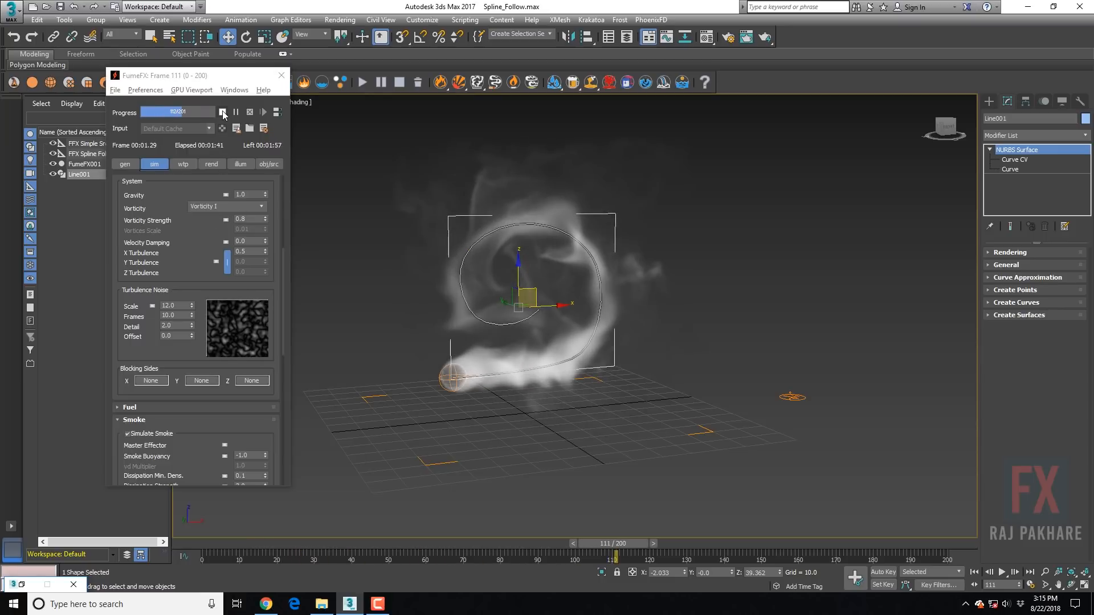
{"action": "left_click", "coordinate": [222, 112]}
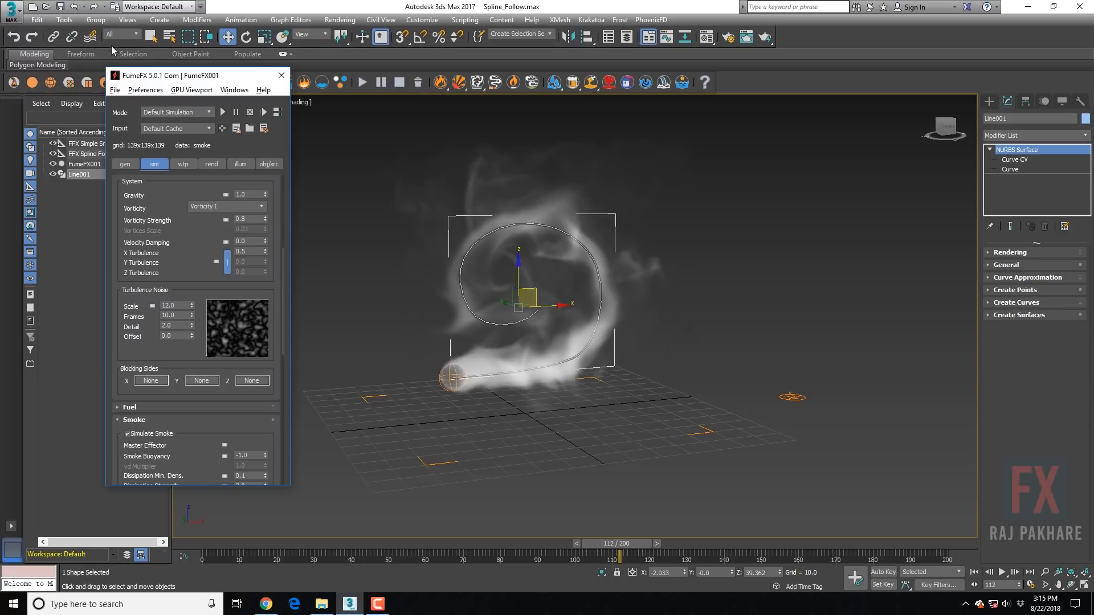
Start a viewport preview animation of frames 0 to 112 with the Standard visual style and stop it without playing
{"action": "left_click", "coordinate": [64, 19]}
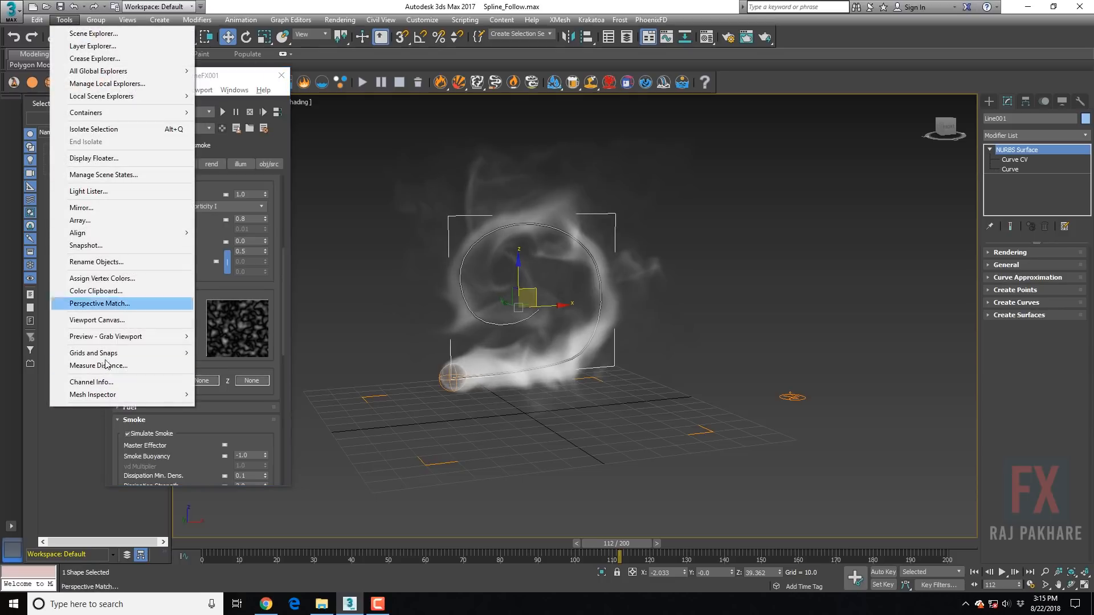
{"action": "mouse_move", "coordinate": [114, 340]}
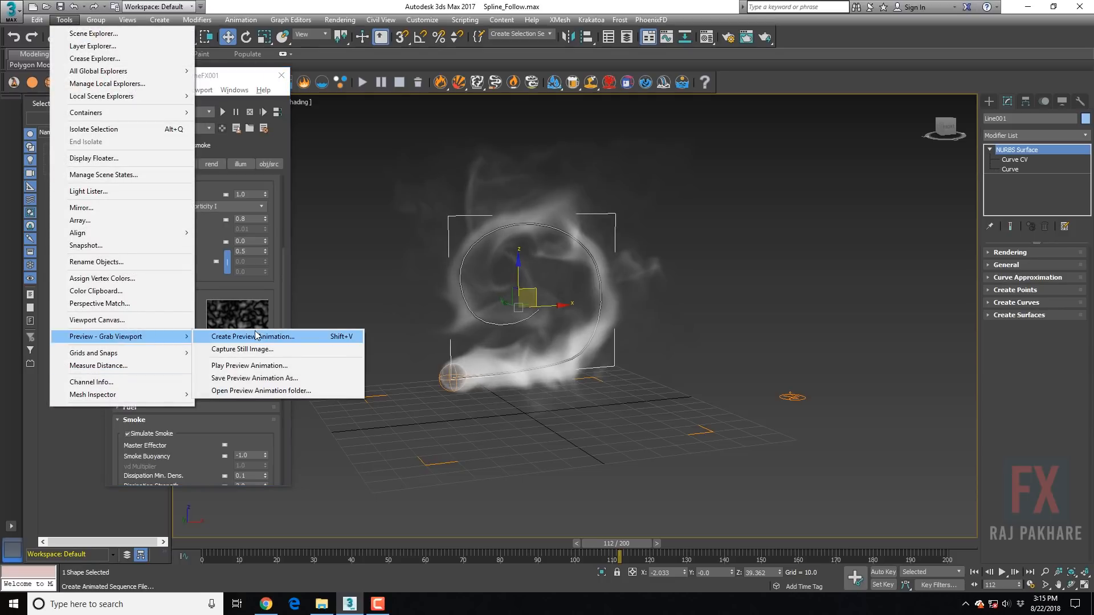
{"action": "left_click", "coordinate": [252, 337]}
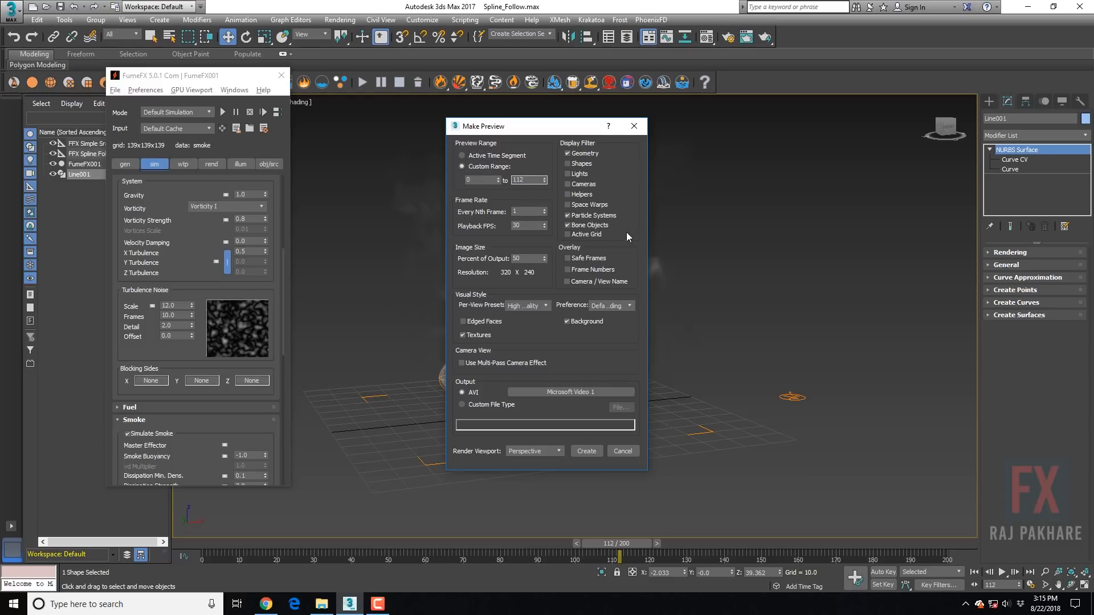
{"action": "left_click", "coordinate": [527, 307]}
{"action": "left_click", "coordinate": [522, 320]}
{"action": "left_click", "coordinate": [585, 454]}
{"action": "key", "text": "Escape"}
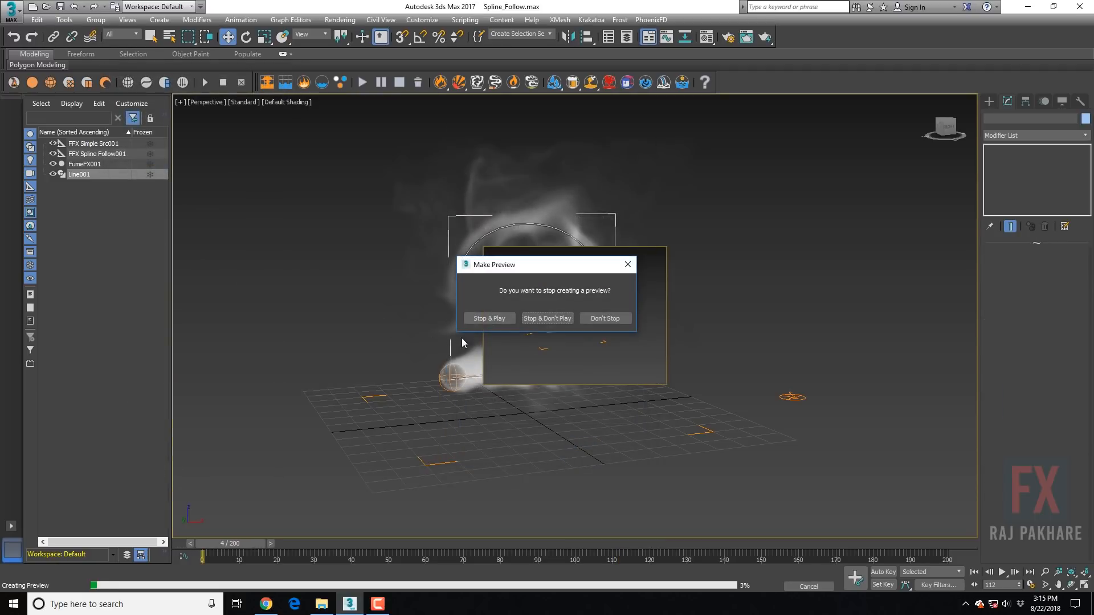
{"action": "left_click", "coordinate": [547, 318]}
Create the preview animation at 100 percent of output size, watch it play and close the player
{"action": "left_click", "coordinate": [64, 20]}
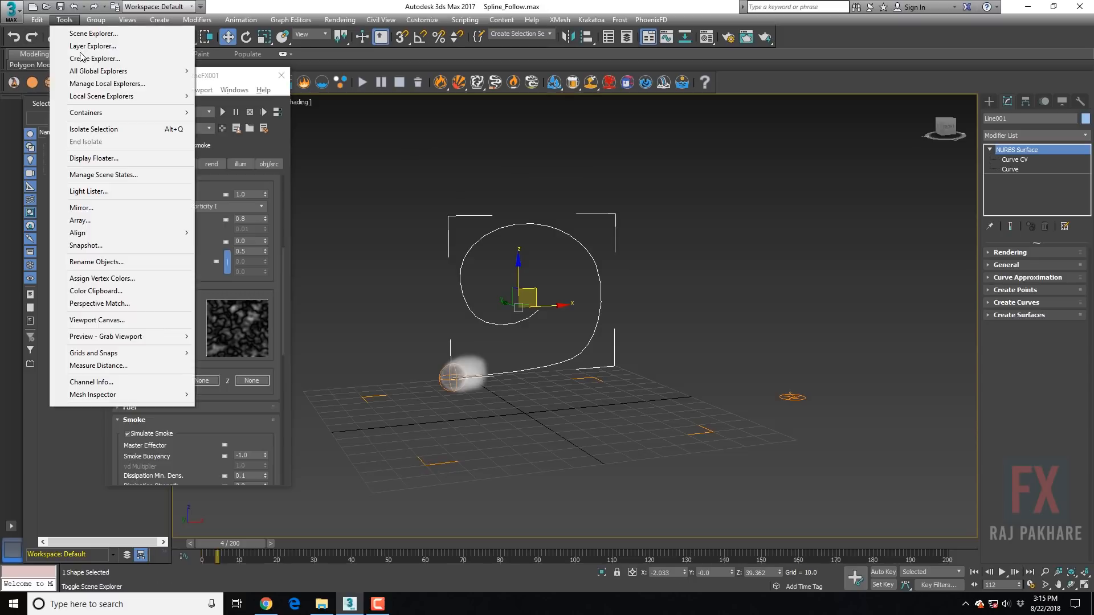
{"action": "mouse_move", "coordinate": [125, 337]}
{"action": "left_click", "coordinate": [274, 337]}
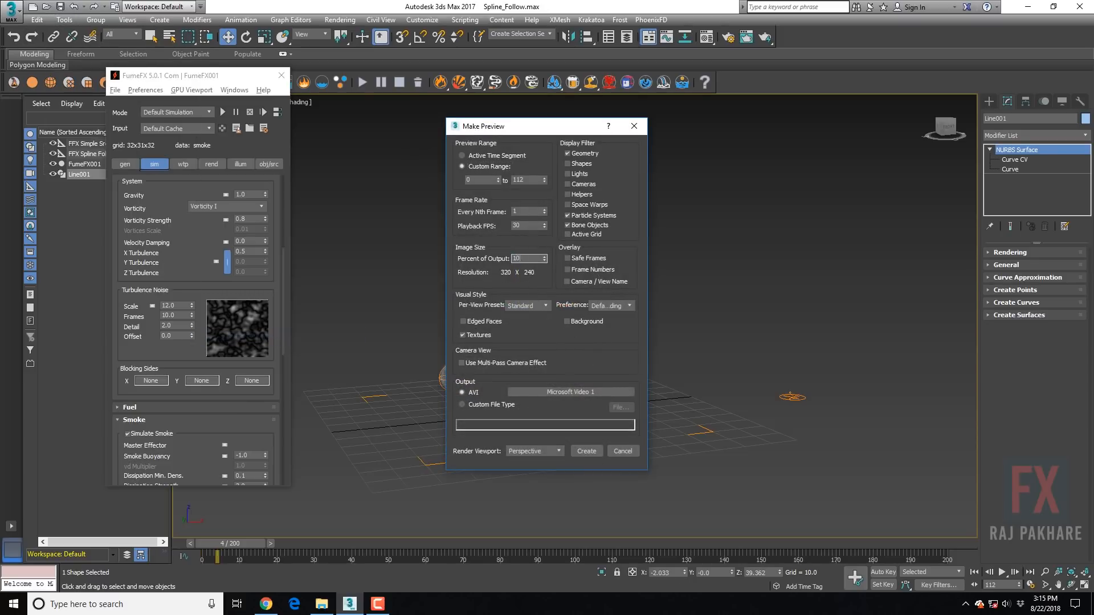
{"action": "left_click", "coordinate": [580, 451]}
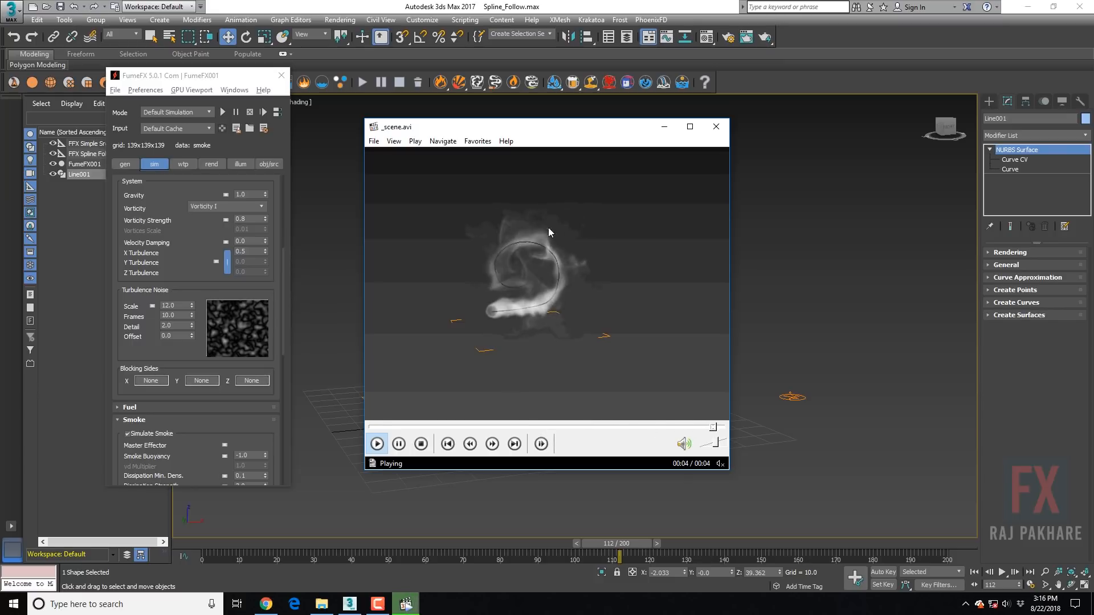
{"action": "left_click", "coordinate": [716, 126]}
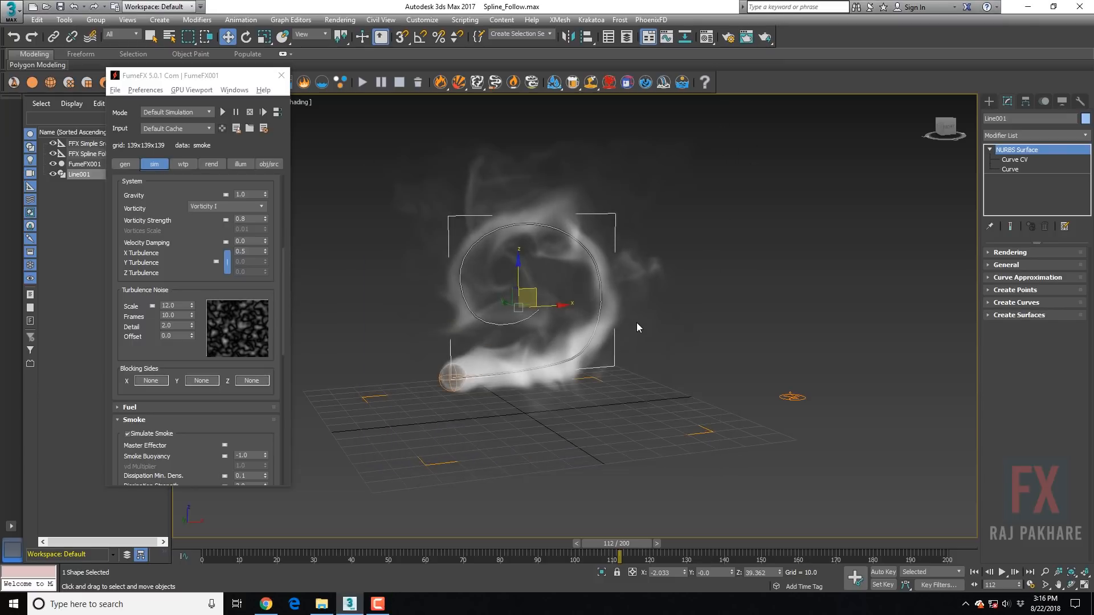
Place two standard Omni lights well away from the smoke, one on each side of the grid
{"action": "left_click", "coordinate": [993, 104]}
{"action": "left_click", "coordinate": [1017, 118]}
{"action": "left_click", "coordinate": [1013, 134]}
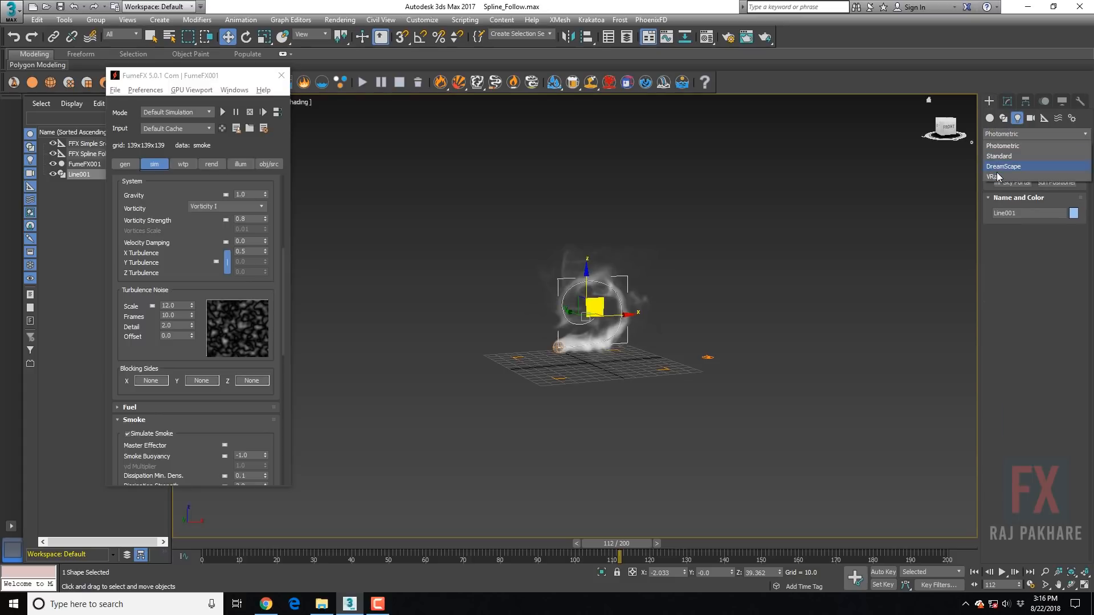
{"action": "left_click", "coordinate": [999, 158]}
{"action": "left_click", "coordinate": [1011, 193]}
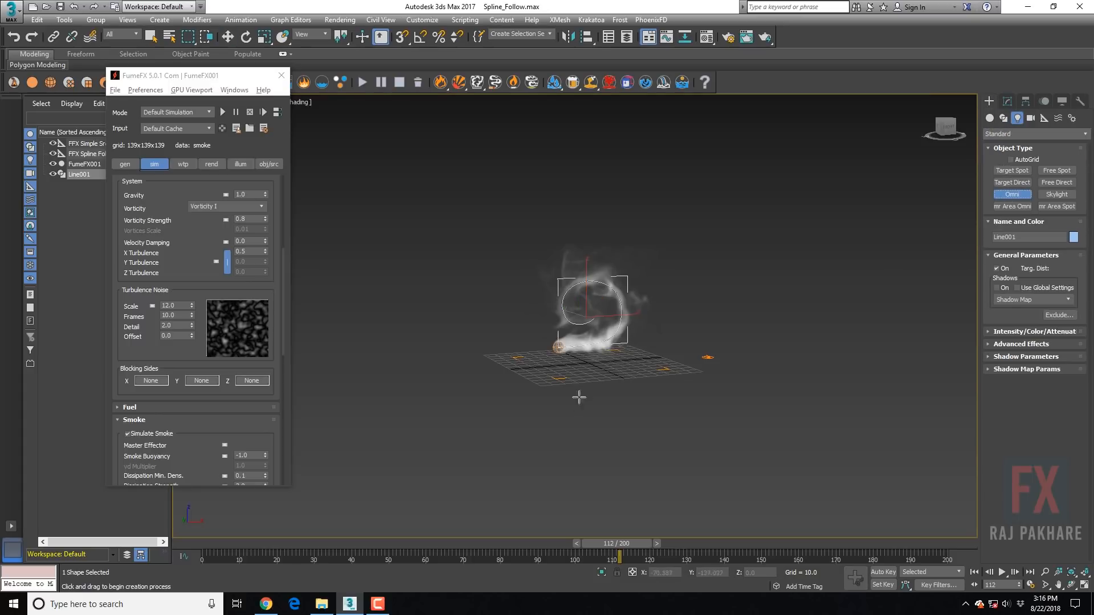
{"action": "middle_click_drag", "start_coordinate": [578, 396], "coordinate": [589, 336], "text": "alt"}
{"action": "scroll", "coordinate": [588, 430], "scroll_direction": "down", "scroll_amount": 7}
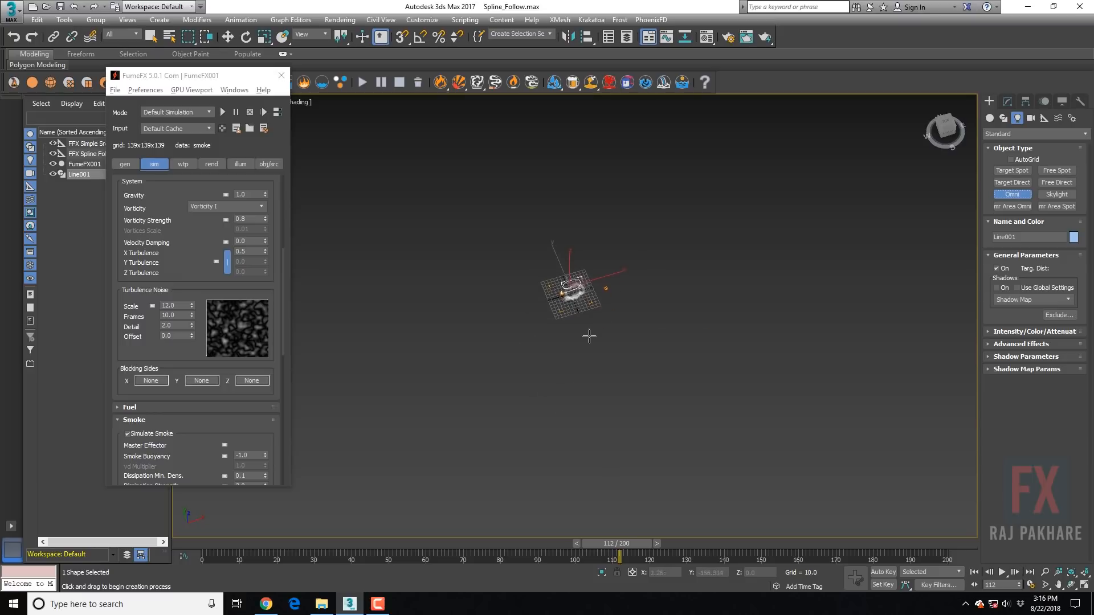
{"action": "left_click", "coordinate": [524, 441]}
{"action": "left_click", "coordinate": [761, 242]}
{"action": "right_click", "coordinate": [728, 300]}
Raise both Omni lights above the smoke, Omni001 to a height of about 434 and Omni002 to about 636
{"action": "middle_click_drag", "start_coordinate": [727, 300], "coordinate": [716, 350], "text": "alt"}
{"action": "left_click_drag", "start_coordinate": [748, 285], "coordinate": [759, 75]}
{"action": "left_click", "coordinate": [448, 380]}
{"action": "left_click_drag", "start_coordinate": [447, 347], "coordinate": [454, 185]}
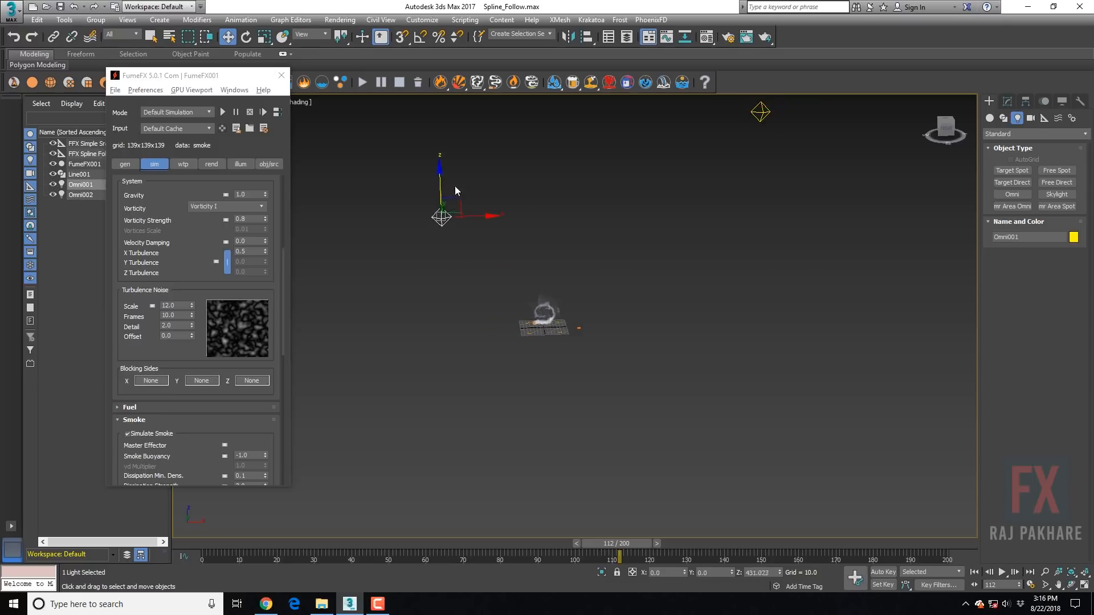
Select Omni002 and enable its shadows and its atmosphere shadows
{"action": "middle_click_drag", "start_coordinate": [662, 304], "coordinate": [643, 351]}
{"action": "left_click_drag", "start_coordinate": [689, 108], "coordinate": [800, 184]}
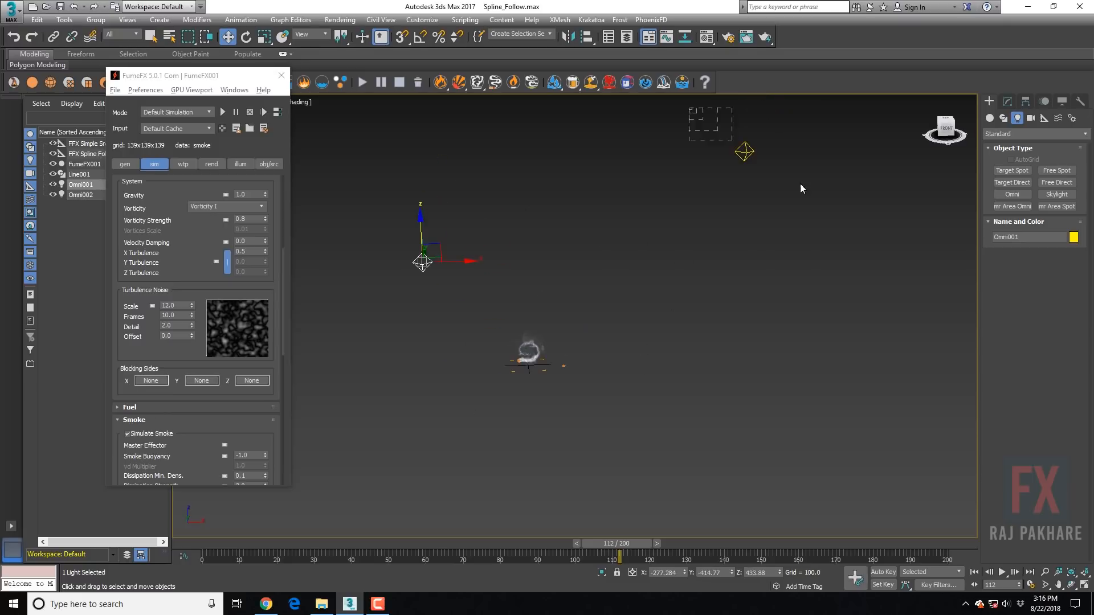
{"action": "left_click", "coordinate": [1008, 101]}
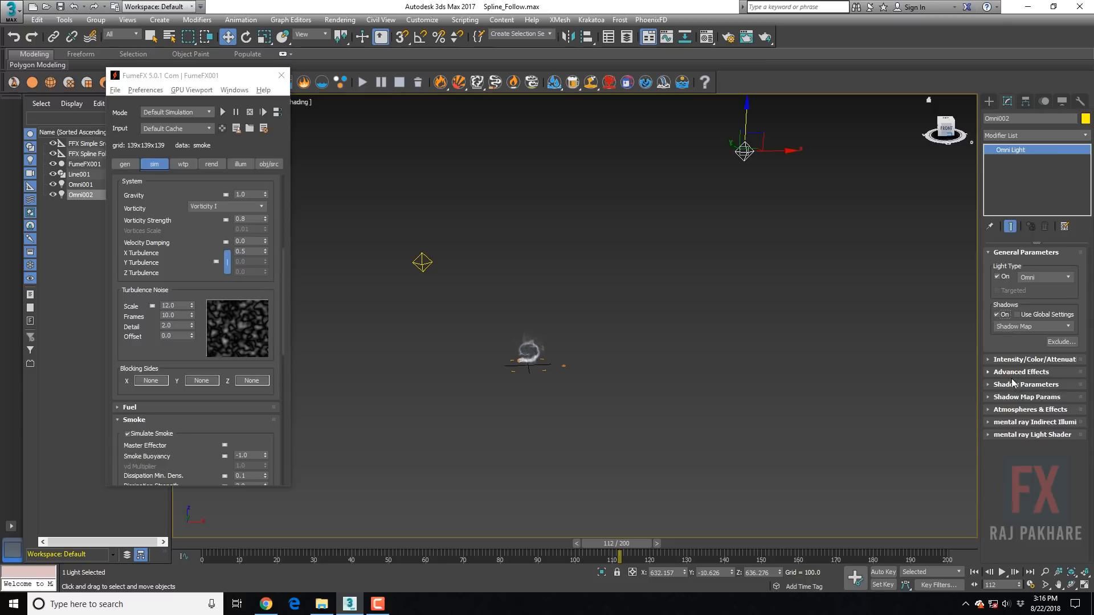
{"action": "left_click", "coordinate": [1025, 385]}
{"action": "left_click", "coordinate": [998, 459]}
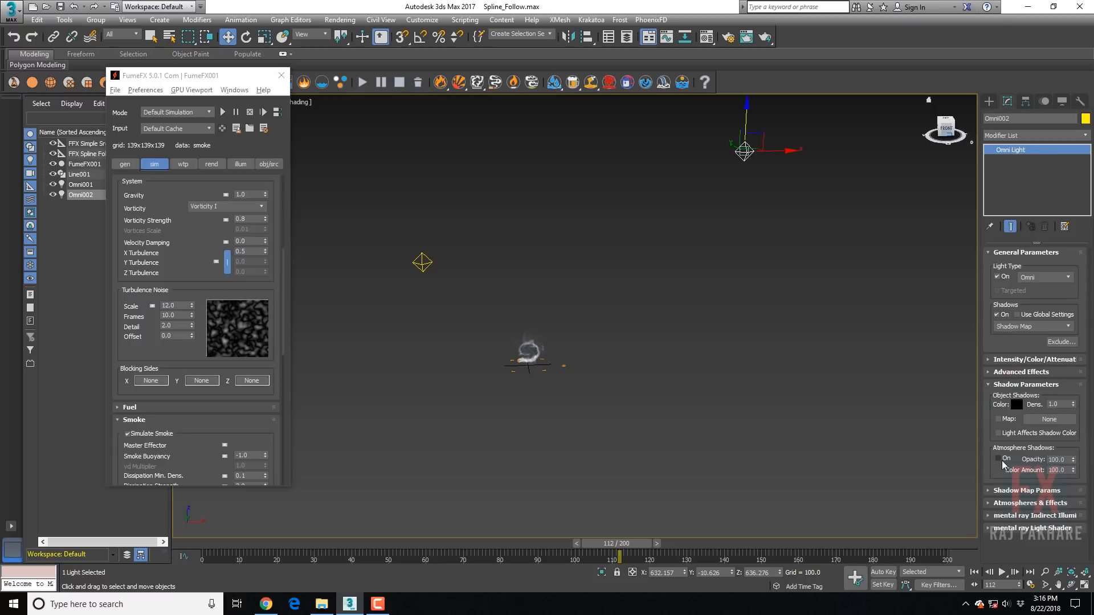
Give the Omni002 light a pale blue light colour
{"action": "left_click", "coordinate": [1017, 359]}
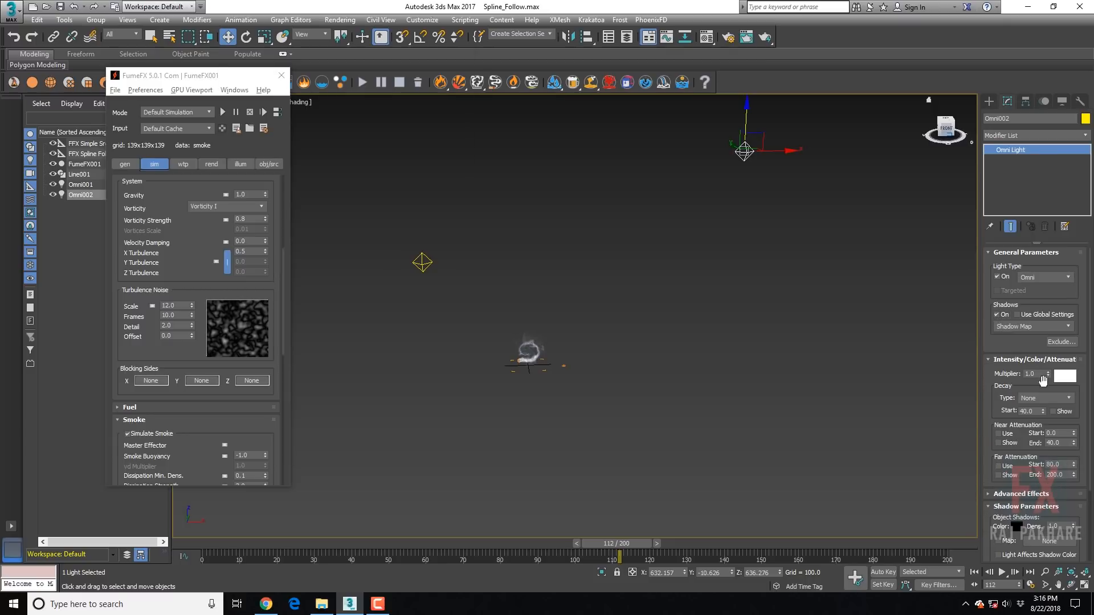
{"action": "left_click", "coordinate": [1064, 376]}
{"action": "left_click_drag", "start_coordinate": [281, 96], "coordinate": [282, 93]}
{"action": "left_click_drag", "start_coordinate": [337, 162], "coordinate": [337, 121]}
{"action": "left_click", "coordinate": [419, 177]}
Select Omni001 and give it a warm cream light colour of red 241, green 216, blue 190
{"action": "left_click", "coordinate": [423, 263]}
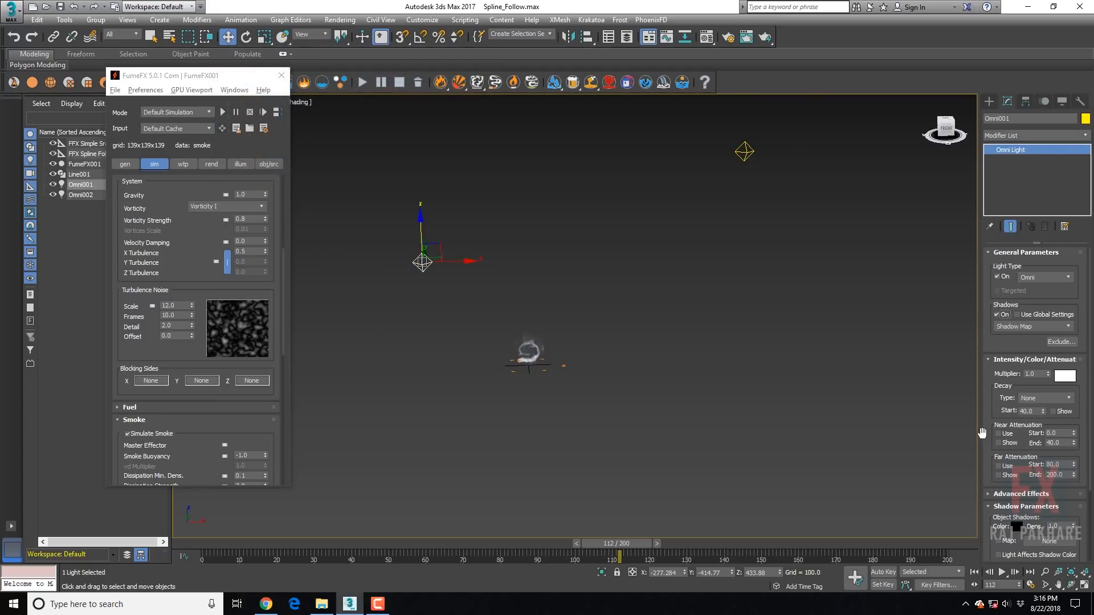
{"action": "scroll", "coordinate": [992, 451], "scroll_direction": "down", "scroll_amount": 3}
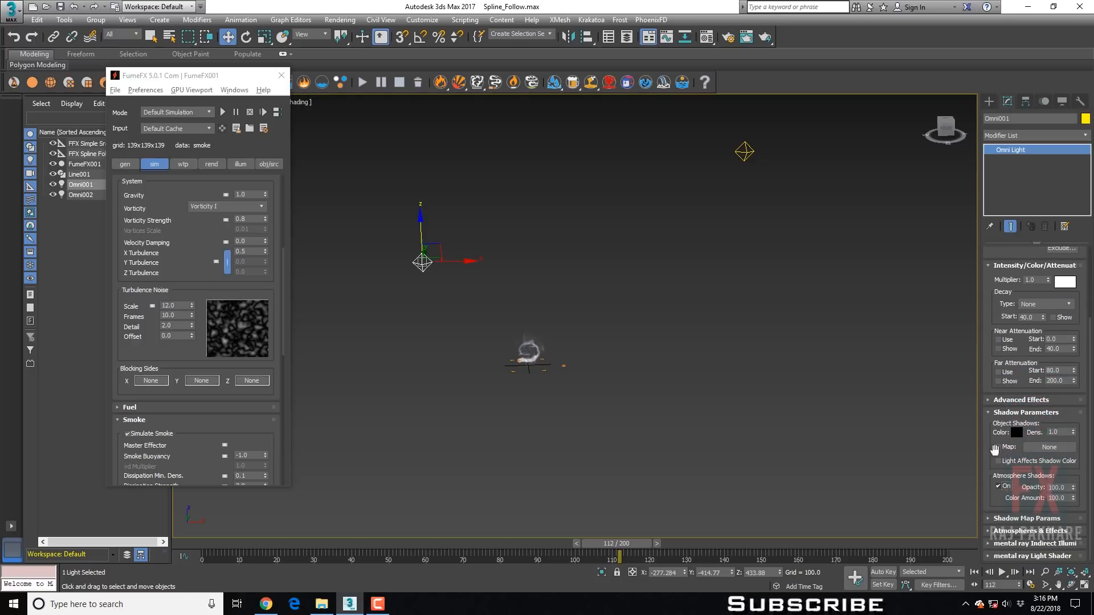
{"action": "scroll", "coordinate": [1034, 401], "scroll_direction": "up", "scroll_amount": 3}
{"action": "left_click", "coordinate": [1063, 375]}
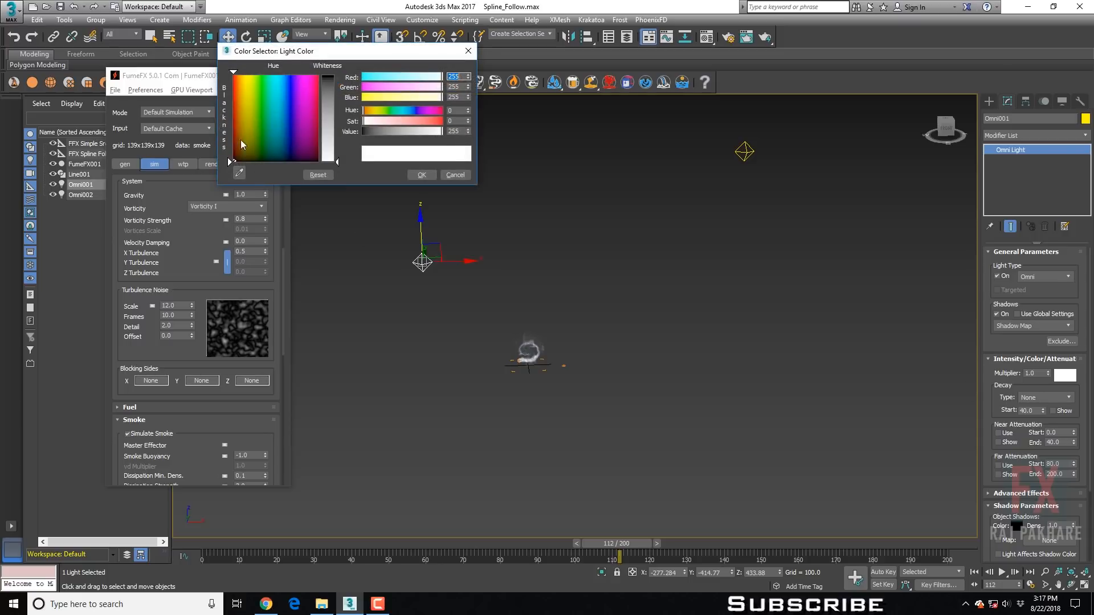
{"action": "left_click", "coordinate": [240, 93]}
{"action": "left_click", "coordinate": [328, 139]}
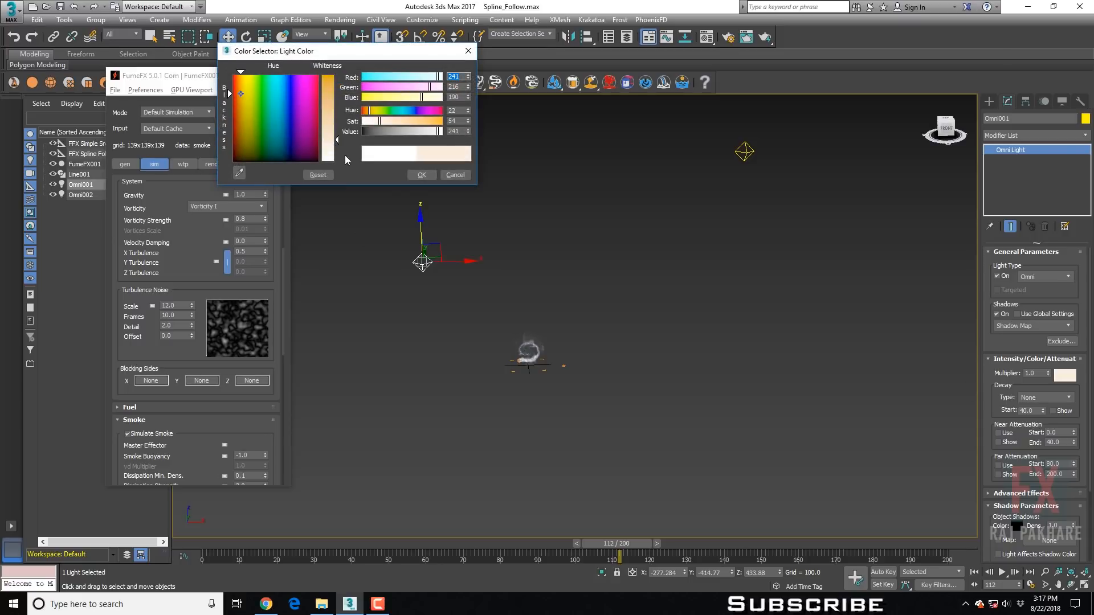
{"action": "left_click", "coordinate": [421, 175]}
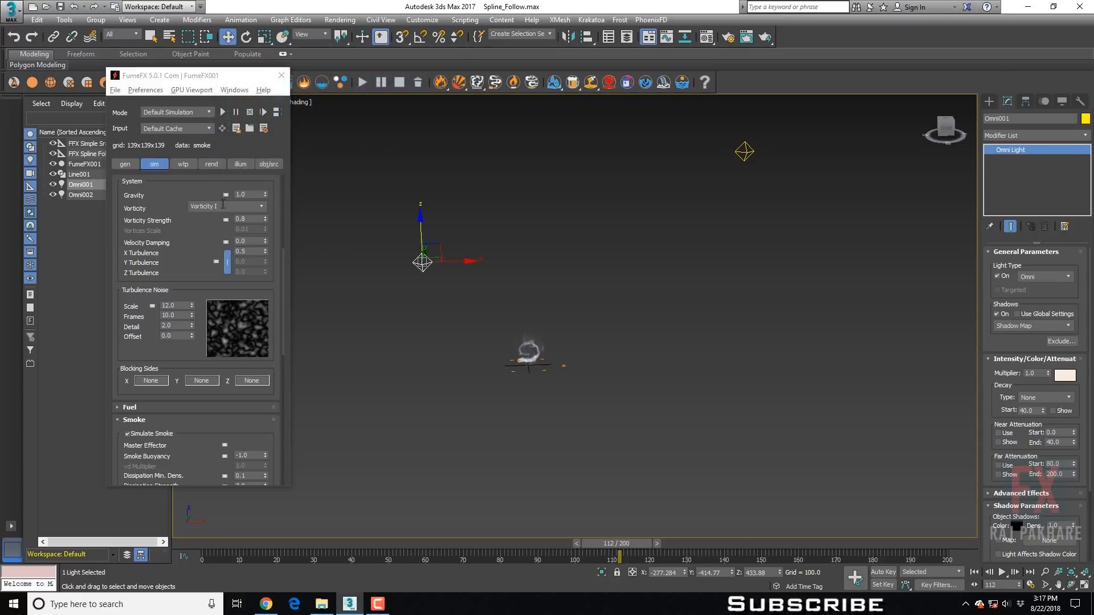
Add Omni001 and Omni002 as the lights that illuminate the FumeFX smoke
{"action": "left_click", "coordinate": [211, 164]}
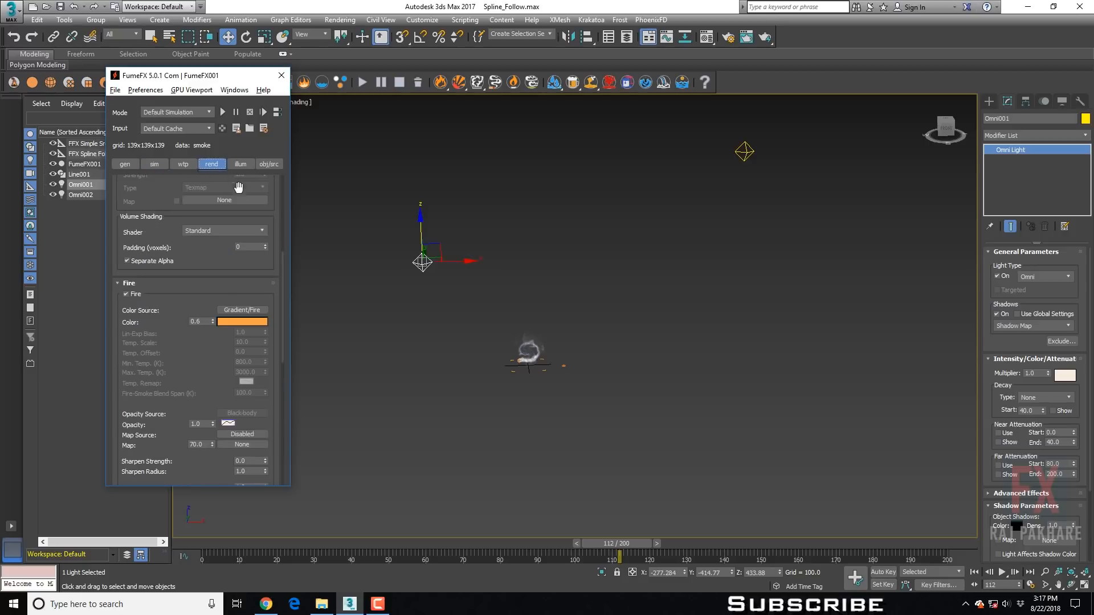
{"action": "left_click", "coordinate": [240, 164]}
{"action": "left_click", "coordinate": [130, 264]}
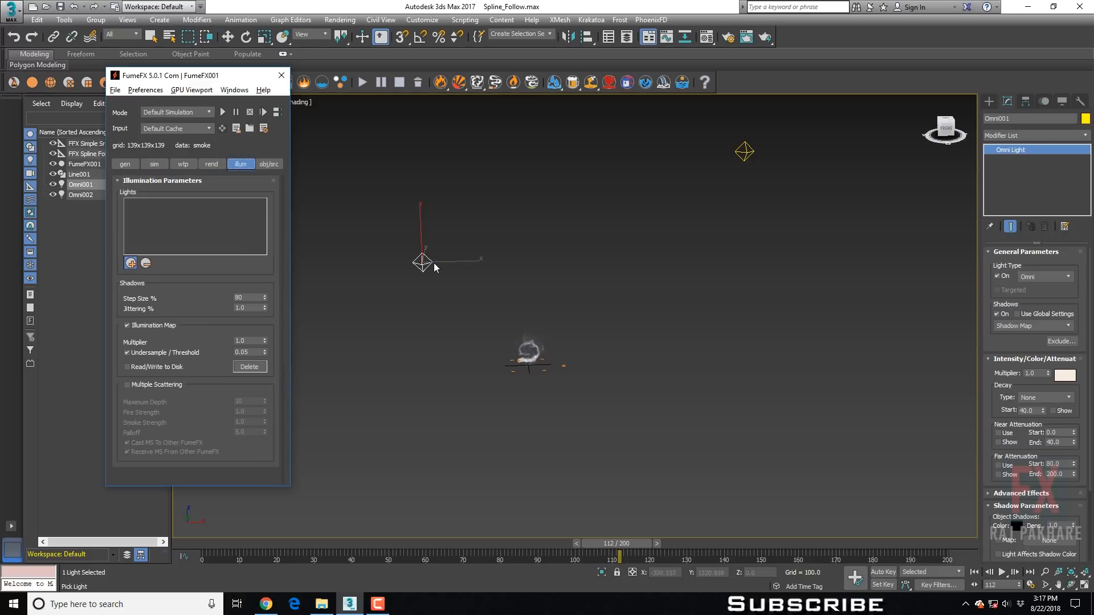
{"action": "left_click", "coordinate": [422, 262]}
{"action": "left_click", "coordinate": [131, 263]}
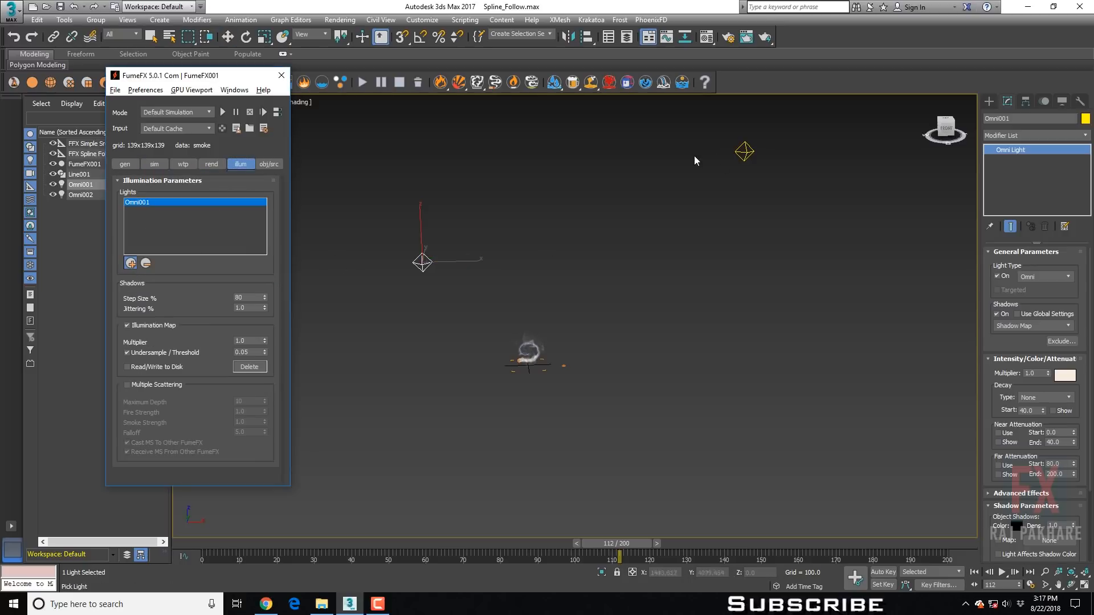
{"action": "left_click", "coordinate": [744, 152]}
Make the rendered FumeFX smoke both cast and receive shadows
{"action": "scroll", "coordinate": [608, 347], "scroll_direction": "up", "scroll_amount": 5}
{"action": "middle_click_drag", "start_coordinate": [429, 397], "coordinate": [644, 378]}
{"action": "scroll", "coordinate": [644, 394], "scroll_direction": "up", "scroll_amount": 8}
{"action": "middle_click_drag", "start_coordinate": [627, 273], "coordinate": [587, 377]}
{"action": "scroll", "coordinate": [609, 380], "scroll_direction": "down", "scroll_amount": 7}
{"action": "middle_click_drag", "start_coordinate": [587, 377], "coordinate": [761, 246]}
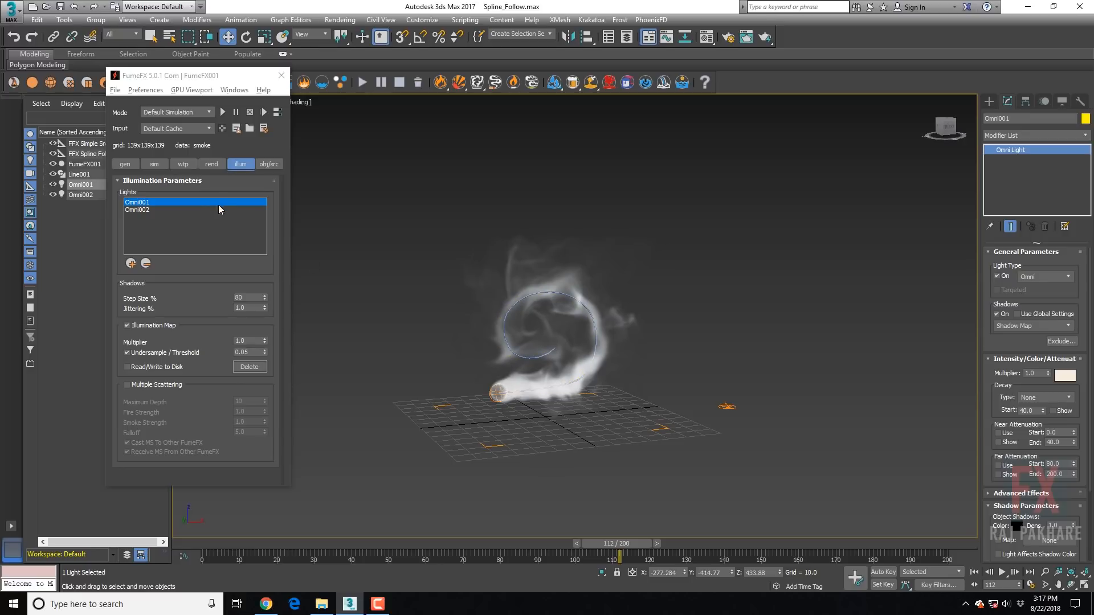
{"action": "left_click", "coordinate": [211, 164]}
{"action": "left_click_drag", "start_coordinate": [148, 367], "coordinate": [179, 108]}
{"action": "left_click_drag", "start_coordinate": [151, 343], "coordinate": [157, 124]}
{"action": "left_click_drag", "start_coordinate": [138, 362], "coordinate": [138, 244]}
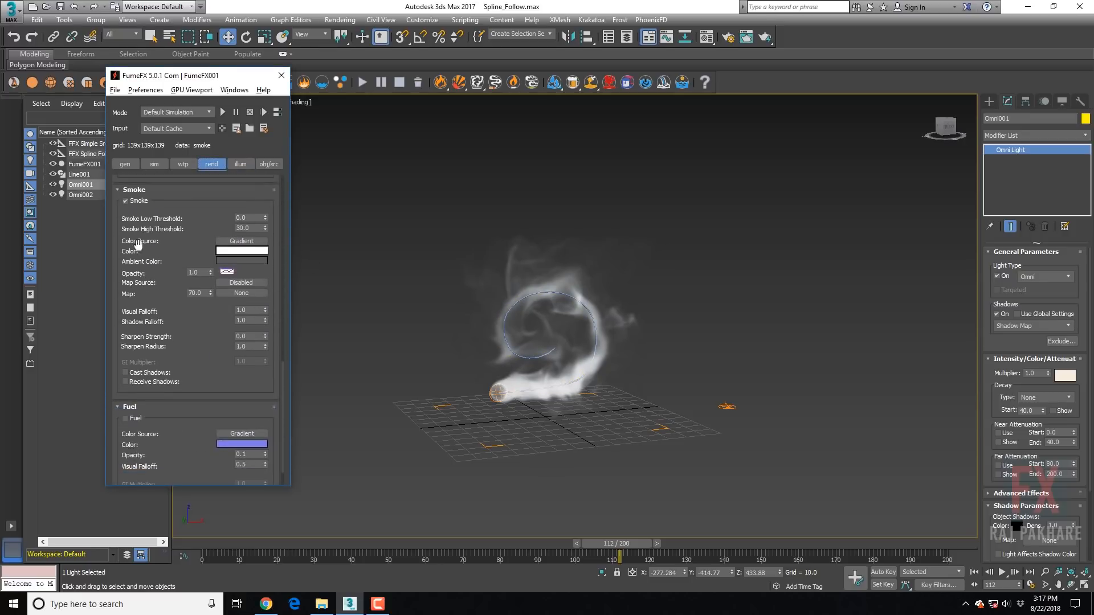
{"action": "left_click", "coordinate": [136, 374]}
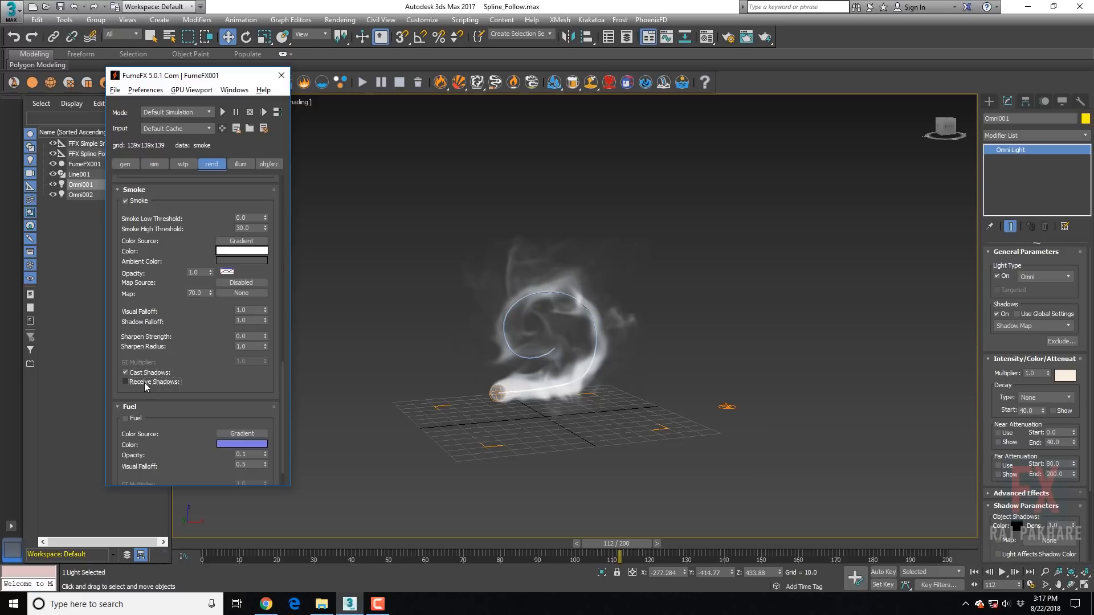
{"action": "left_click", "coordinate": [146, 383]}
Deselect the light and set the rendered smoke opacity to 3.0
{"action": "left_click", "coordinate": [620, 435]}
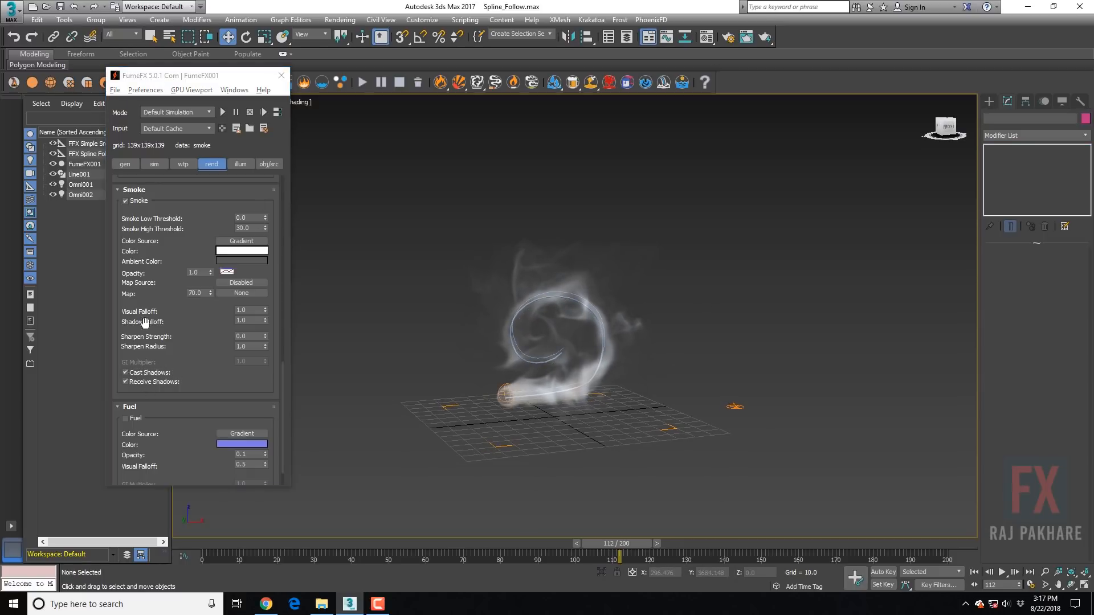
{"action": "left_click_drag", "start_coordinate": [203, 272], "coordinate": [87, 279]}
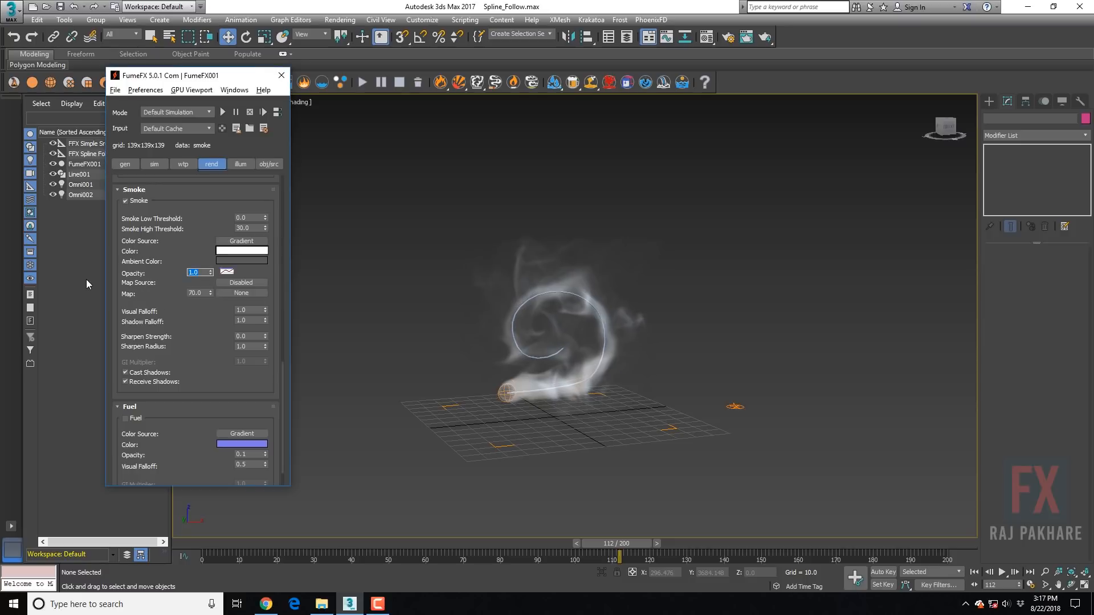
{"action": "type", "text": "3"}
{"action": "key", "text": "Return"}
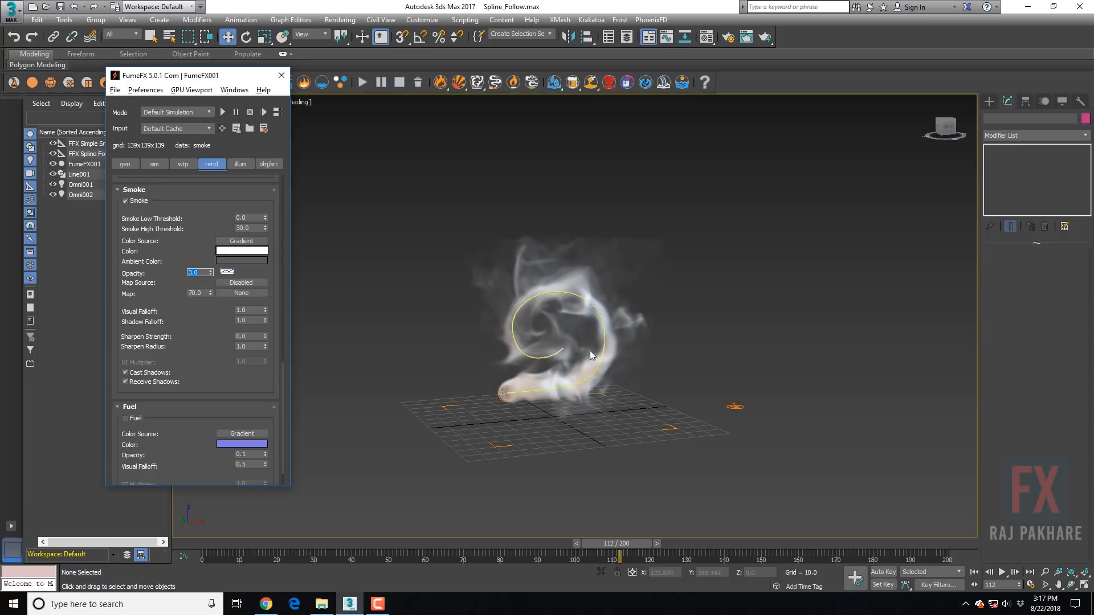
Check the Spline Follow flow and force settings and turn off the GPU viewport display of the smoke
{"action": "left_click", "coordinate": [257, 164]}
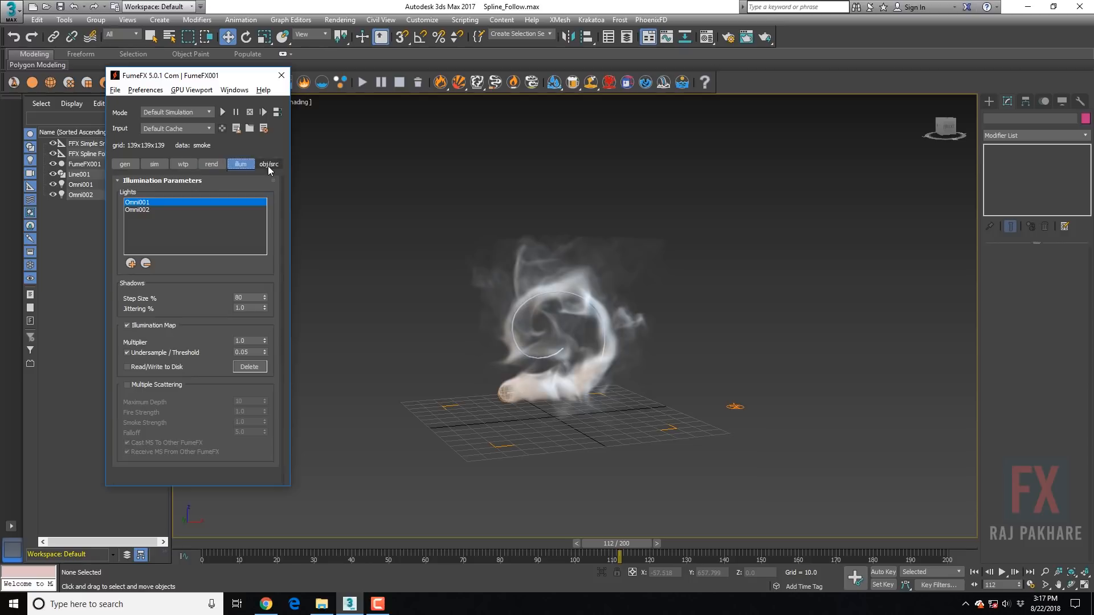
{"action": "scroll", "coordinate": [242, 387], "scroll_direction": "down", "scroll_amount": 5}
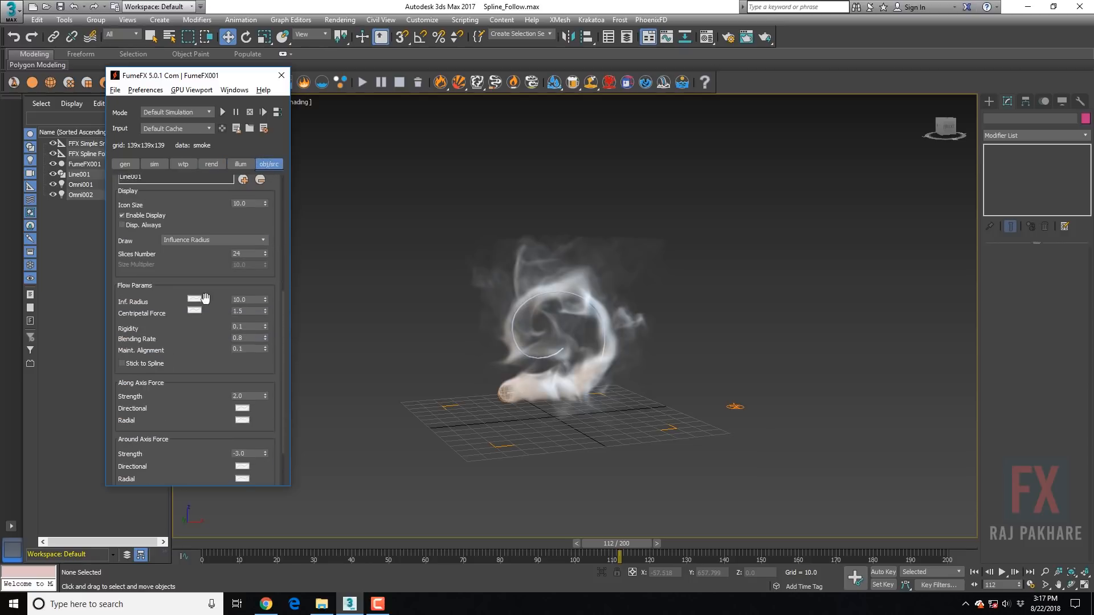
{"action": "scroll", "coordinate": [175, 352], "scroll_direction": "down", "scroll_amount": 2}
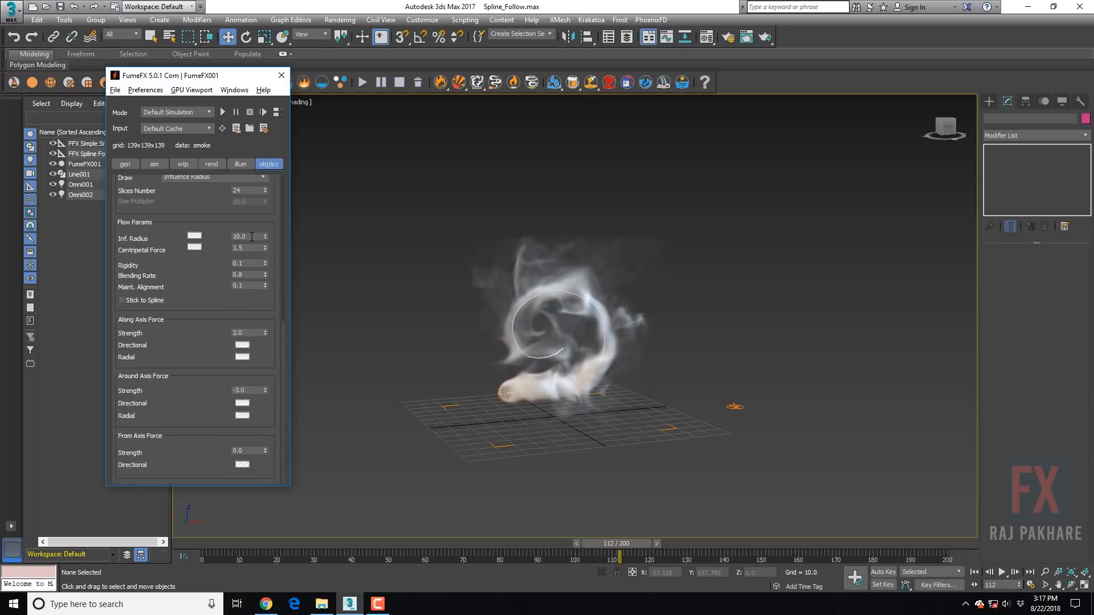
{"action": "scroll", "coordinate": [264, 276], "scroll_direction": "up", "scroll_amount": 2}
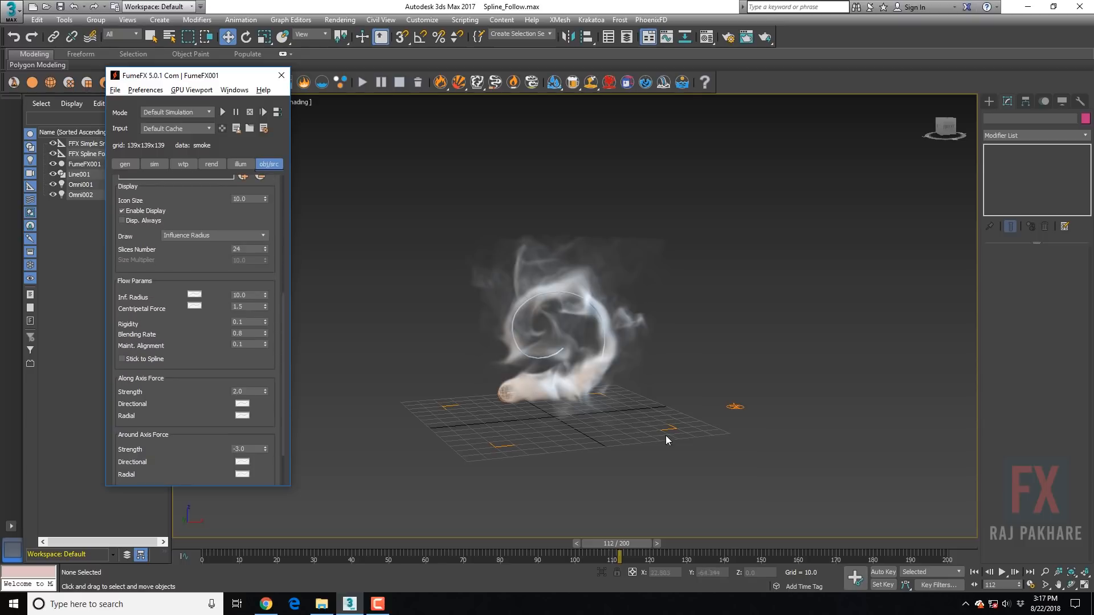
{"action": "left_click", "coordinate": [192, 90]}
{"action": "left_click", "coordinate": [233, 103]}
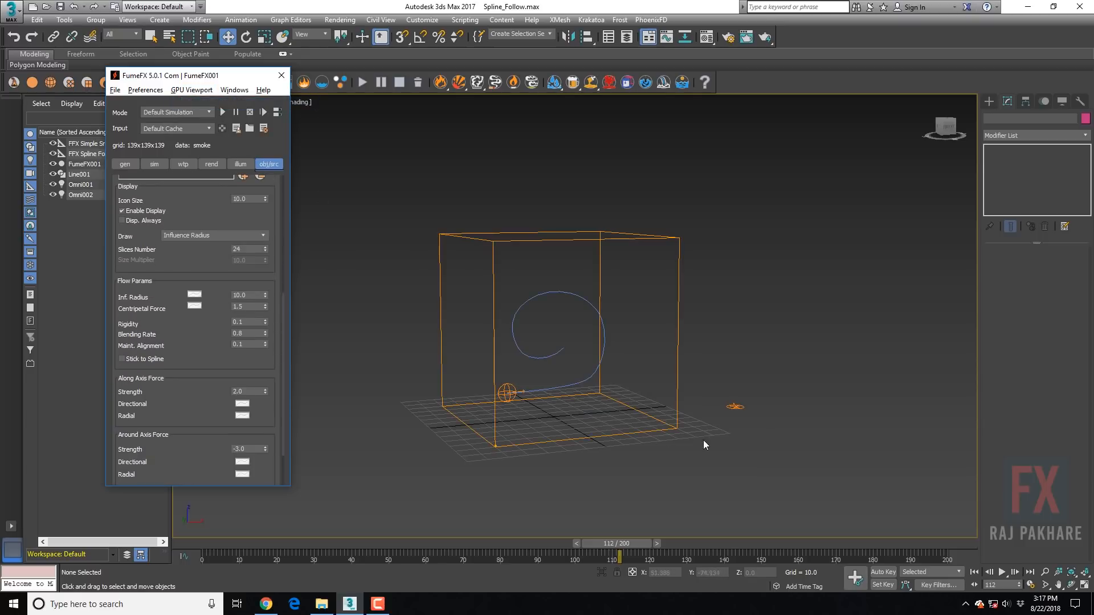
Select the FumeFX001 grid and enlarge it to width 124, length 124 and height 115
{"action": "left_click", "coordinate": [678, 428]}
{"action": "left_click", "coordinate": [677, 428]}
{"action": "left_click_drag", "start_coordinate": [1068, 321], "coordinate": [1069, 328]}
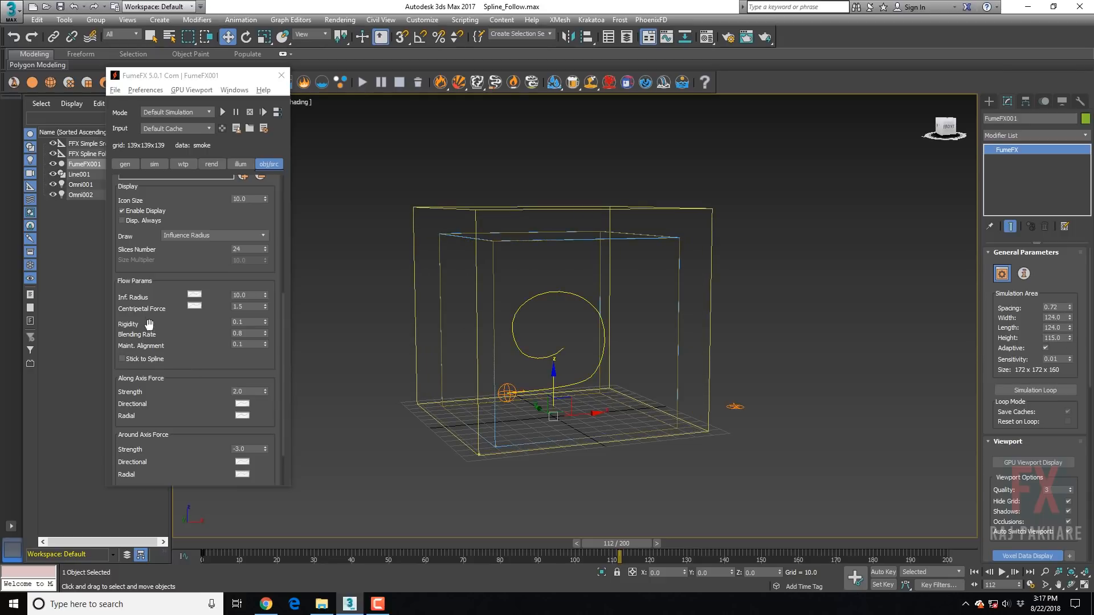
Weaken the Spline Follow around-axis force and set the along-axis force strength to 1.6
{"action": "scroll", "coordinate": [213, 304], "scroll_direction": "down", "scroll_amount": 2}
{"action": "scroll", "coordinate": [219, 311], "scroll_direction": "down", "scroll_amount": 3}
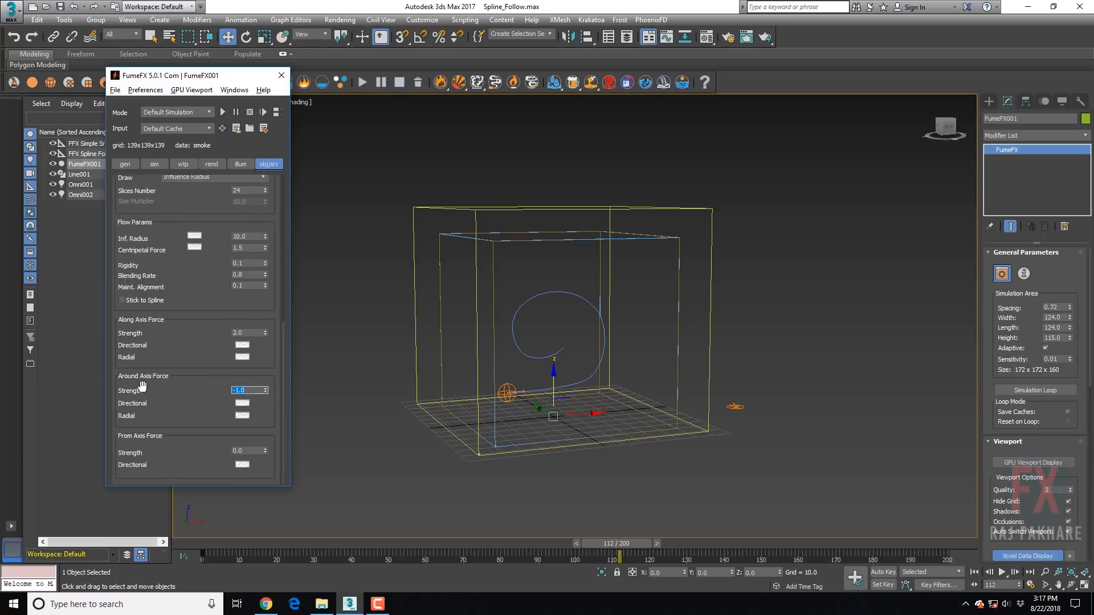
{"action": "double_click", "coordinate": [248, 333]}
{"action": "left_click_drag", "start_coordinate": [138, 203], "coordinate": [142, 374]}
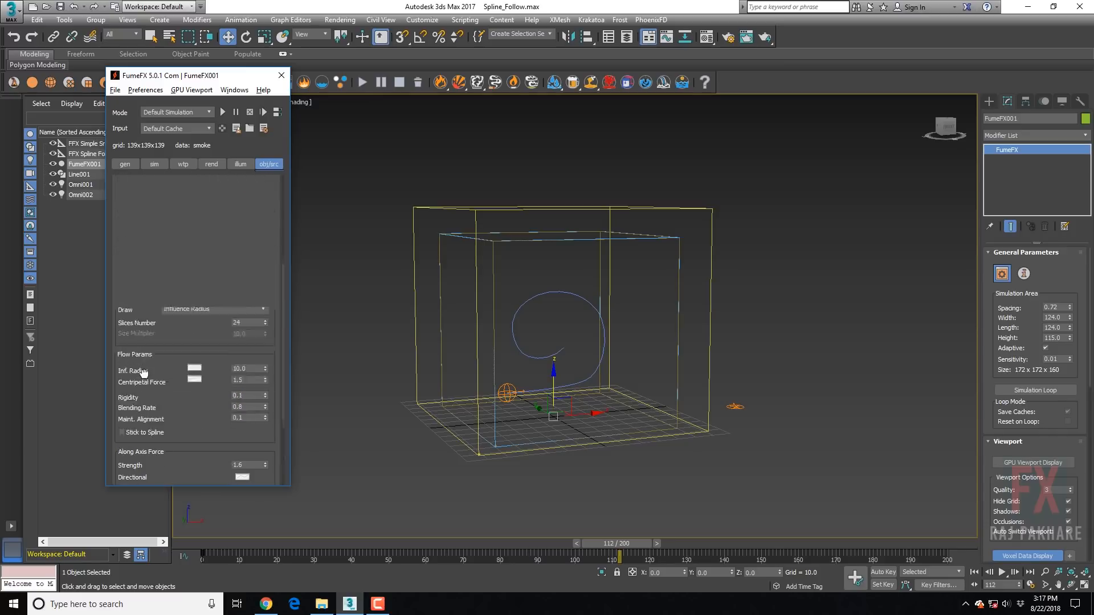
Refine the simulation grid spacing, trying 0.5 and 0.14 before settling on 0.41
{"action": "left_click", "coordinate": [125, 167]}
{"action": "left_click_drag", "start_coordinate": [137, 205], "coordinate": [138, 325]}
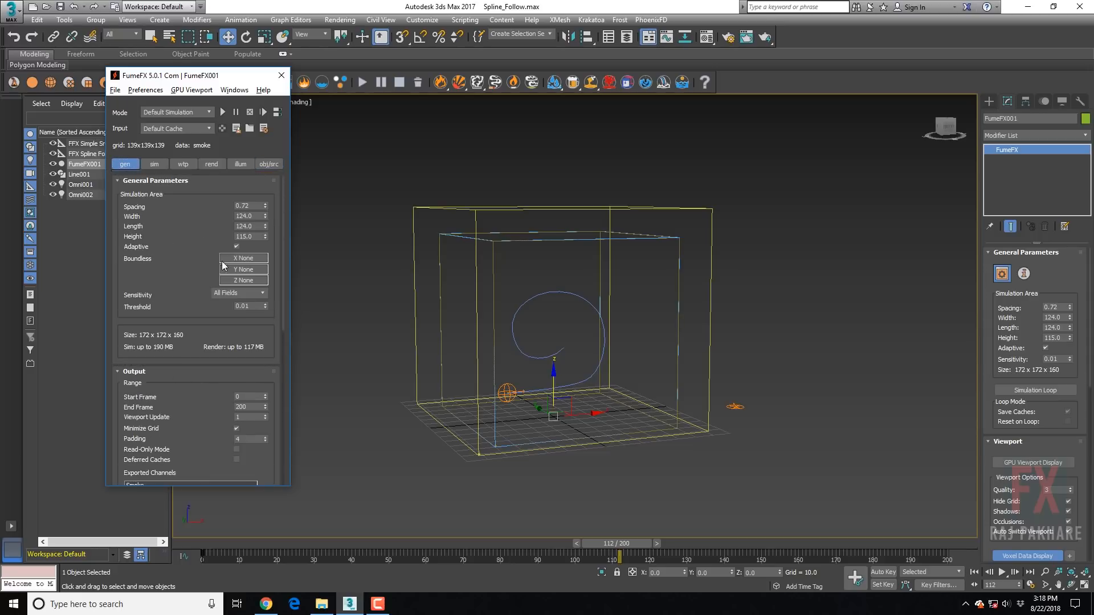
{"action": "type", "text": "0.5"}
{"action": "key", "text": "Return"}
{"action": "mouse_move", "coordinate": [266, 210]}
{"action": "left_mouse_down"}
{"action": "mouse_move", "coordinate": [264, 227]}
{"action": "mouse_move", "coordinate": [263, 204]}
{"action": "left_mouse_up"}
{"action": "left_click", "coordinate": [265, 202]}
{"action": "left_click", "coordinate": [265, 201]}
{"action": "left_click", "coordinate": [264, 208]}
{"action": "left_click", "coordinate": [264, 208]}
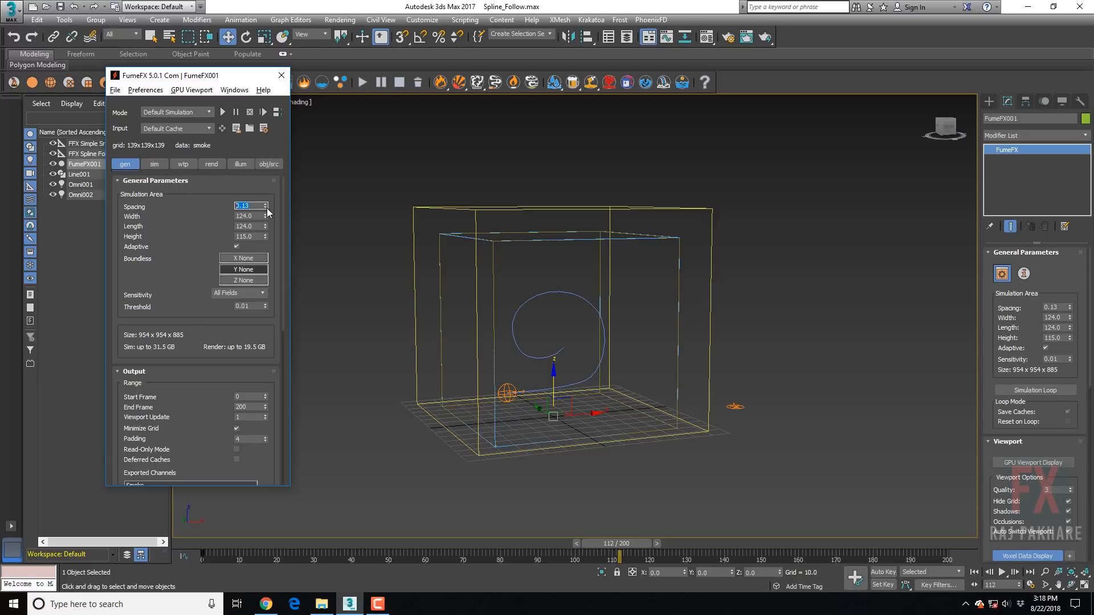
{"action": "type", "text": "0.14"}
{"action": "key", "text": "Return"}
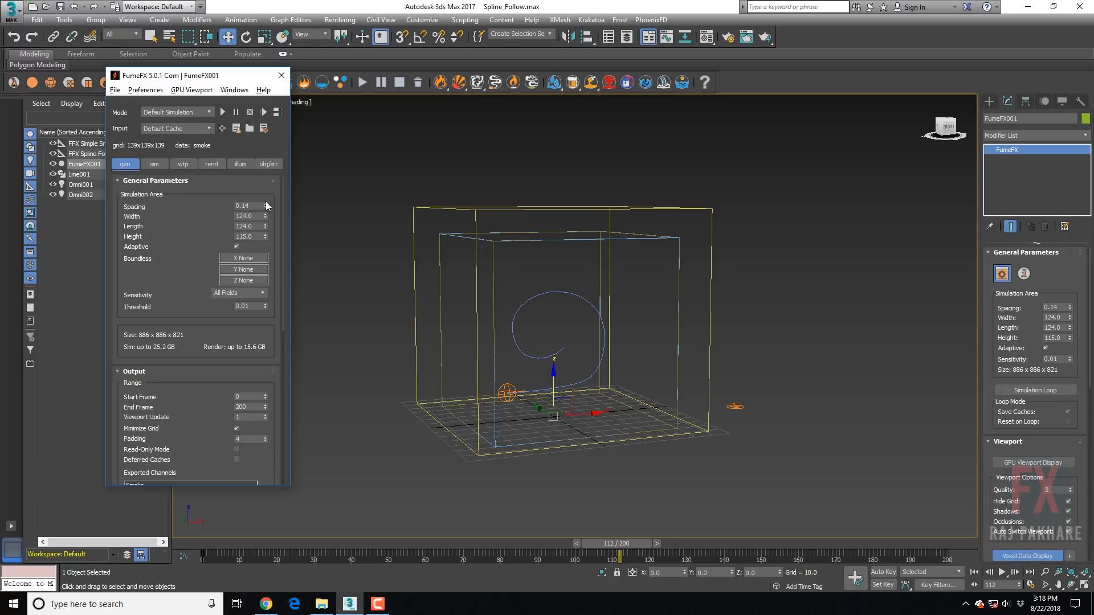
{"action": "left_click_drag", "start_coordinate": [266, 202], "coordinate": [268, 186]}
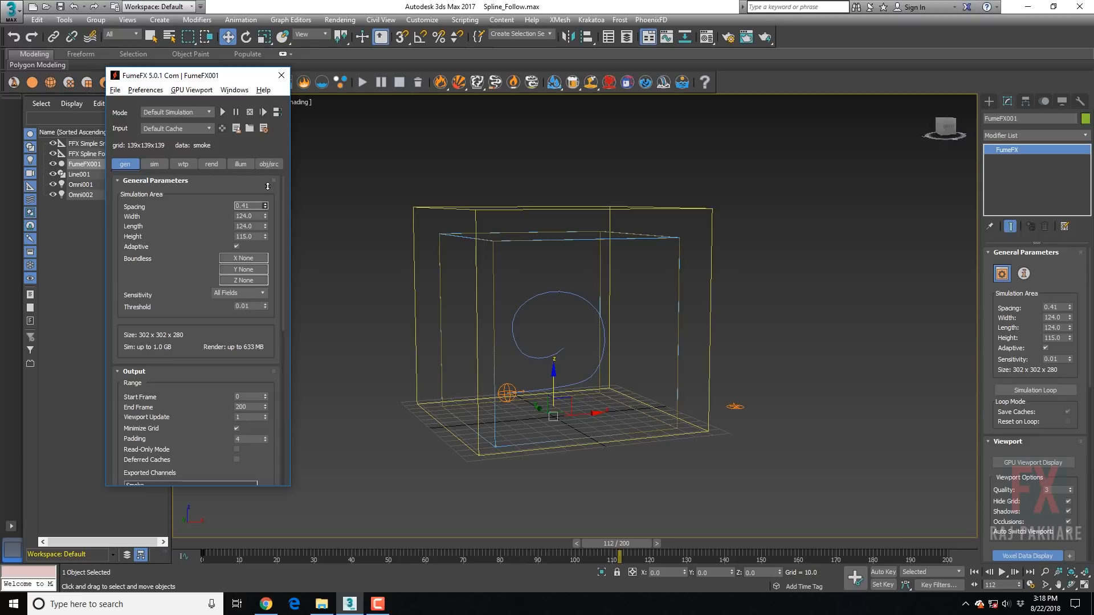
Frame the spiral closely in the perspective view and create a physical camera from that view
{"action": "middle_click_drag", "start_coordinate": [519, 291], "coordinate": [451, 222]}
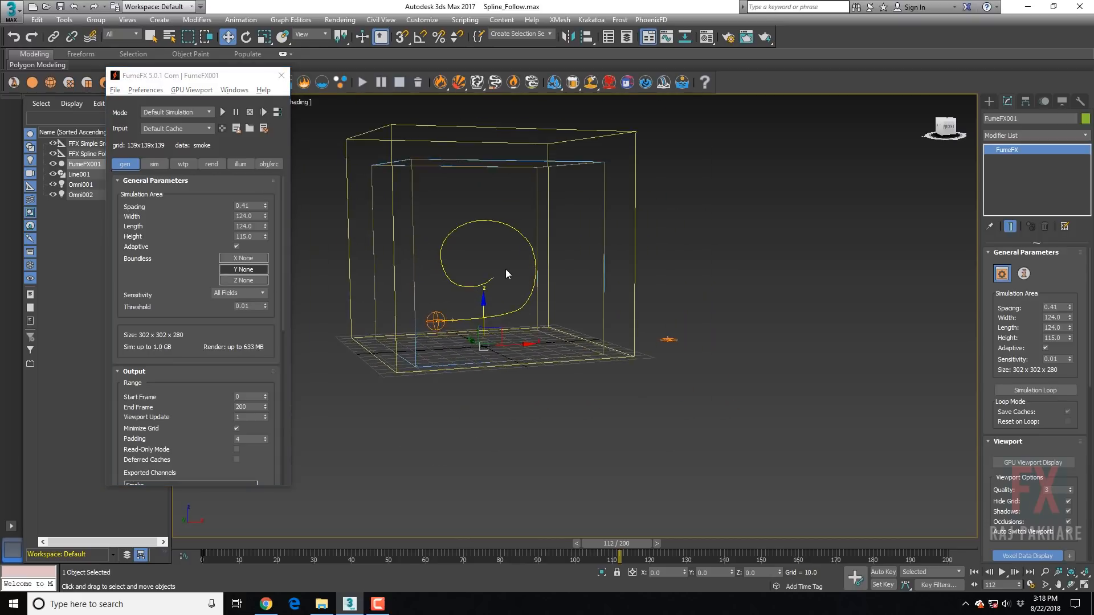
{"action": "scroll", "coordinate": [505, 271], "scroll_direction": "up", "scroll_amount": 4}
{"action": "middle_click_drag", "start_coordinate": [507, 272], "coordinate": [531, 306]}
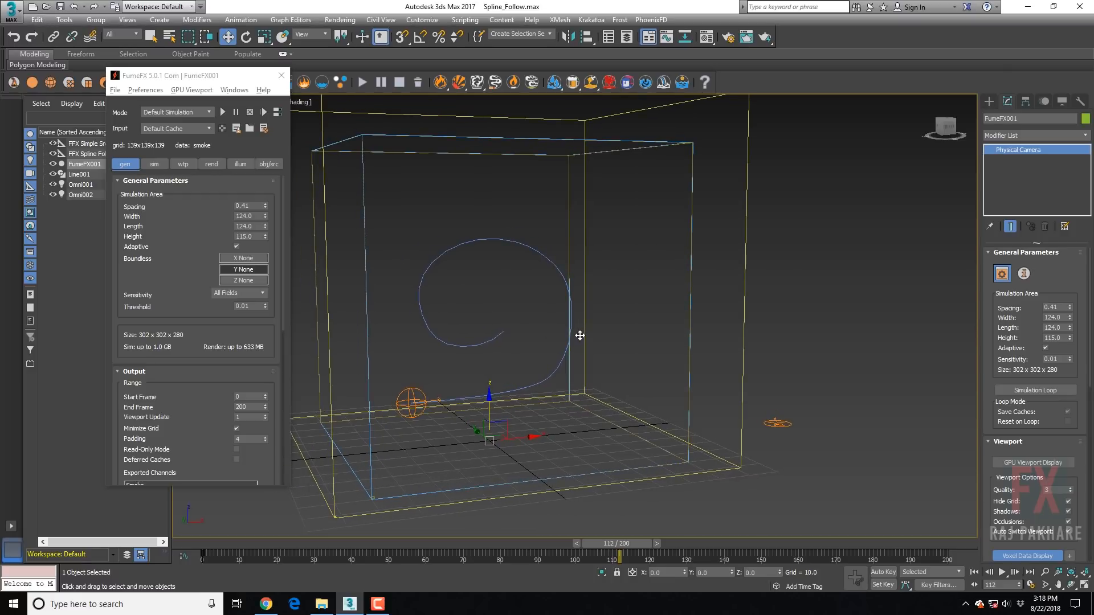
{"action": "key", "text": "ctrl+c"}
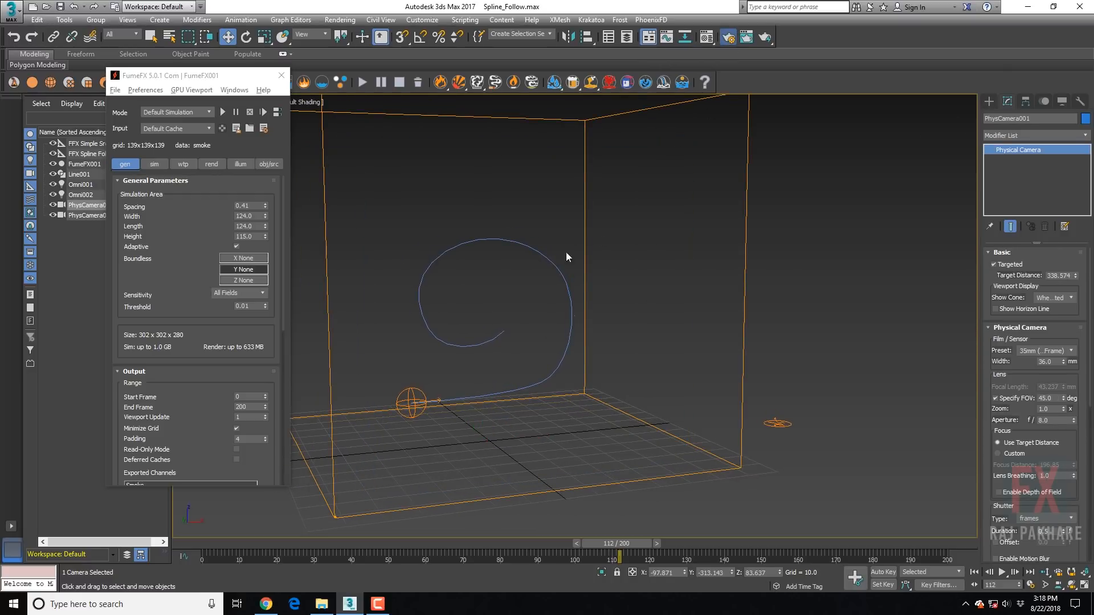
Set the render output size to the HDTV (video) format at 1280x720 and close the render setup
{"action": "key", "text": "F10"}
{"action": "left_click", "coordinate": [674, 298]}
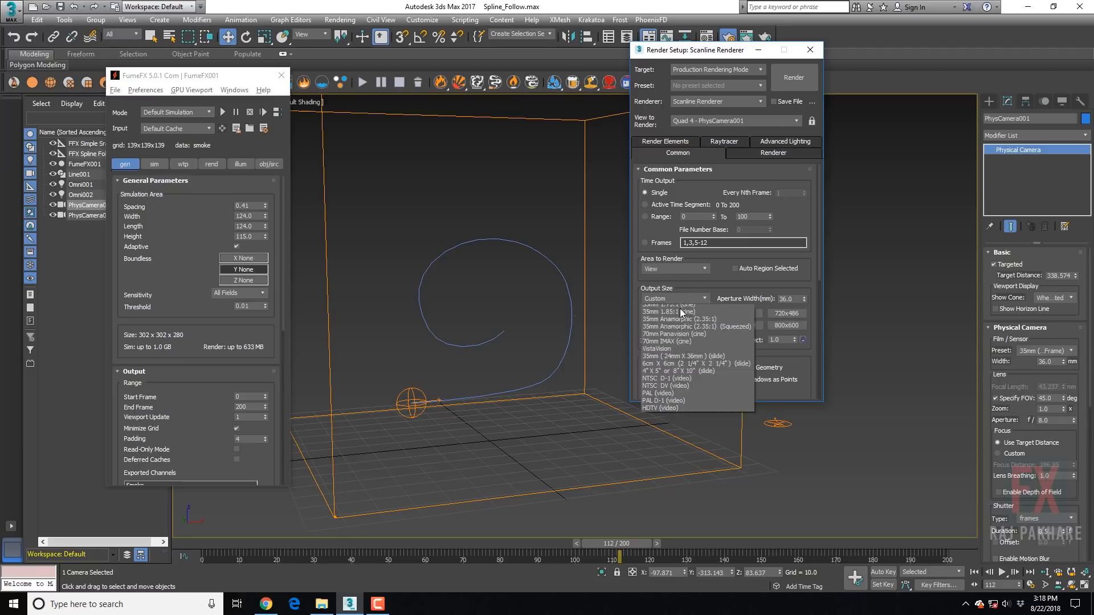
{"action": "left_click", "coordinate": [661, 442]}
{"action": "left_click", "coordinate": [743, 325]}
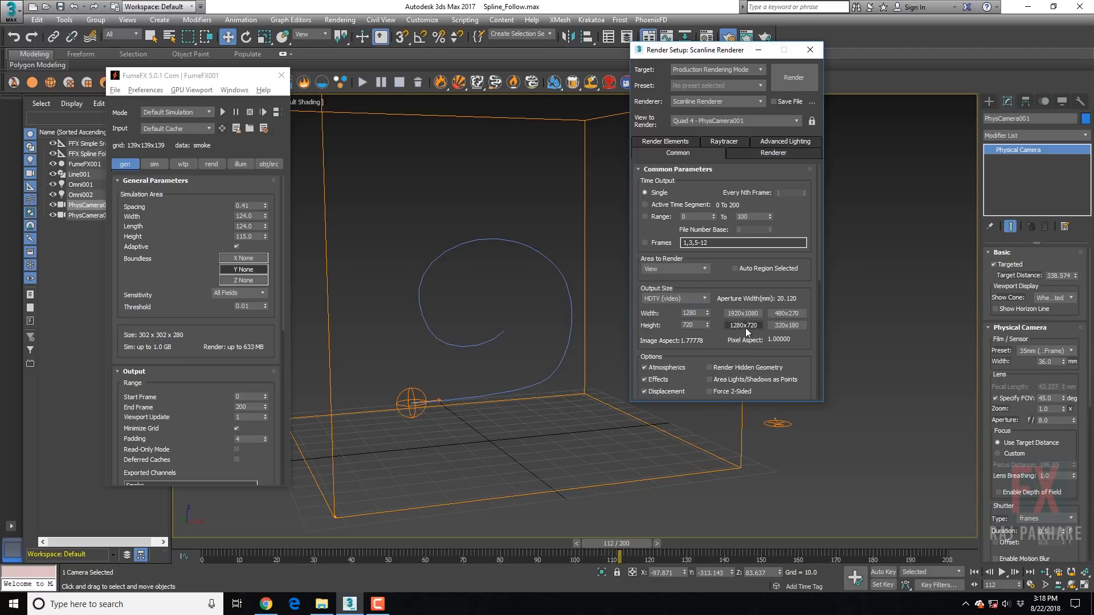
{"action": "left_click", "coordinate": [810, 49]}
Reframe the camera view so the spiral sits centrally and start the default FumeFX simulation
{"action": "middle_click_drag", "start_coordinate": [655, 234], "coordinate": [594, 297]}
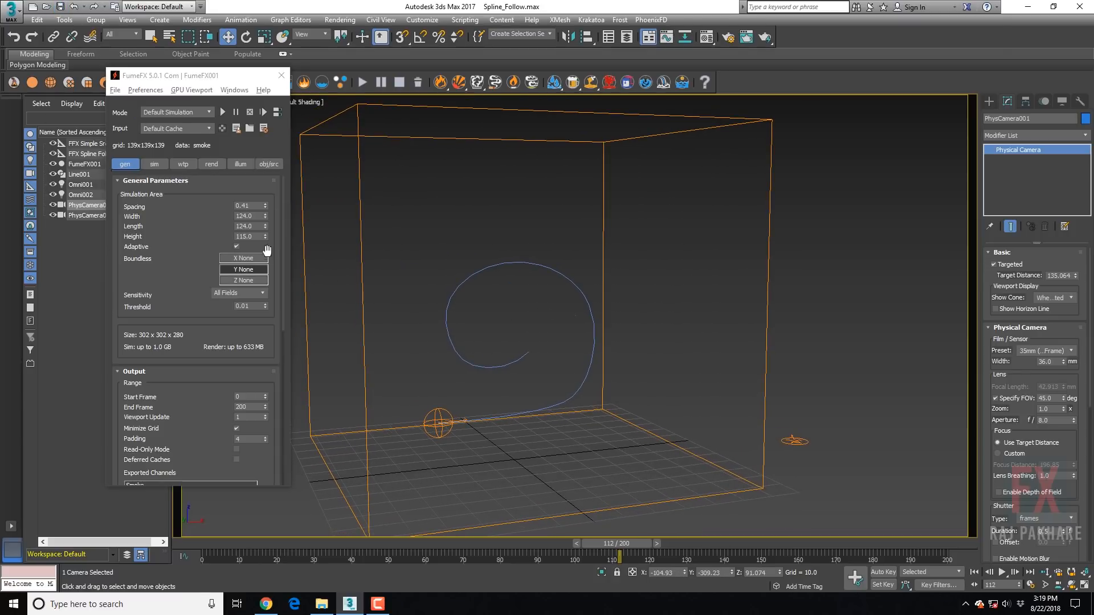
{"action": "left_click", "coordinate": [222, 113]}
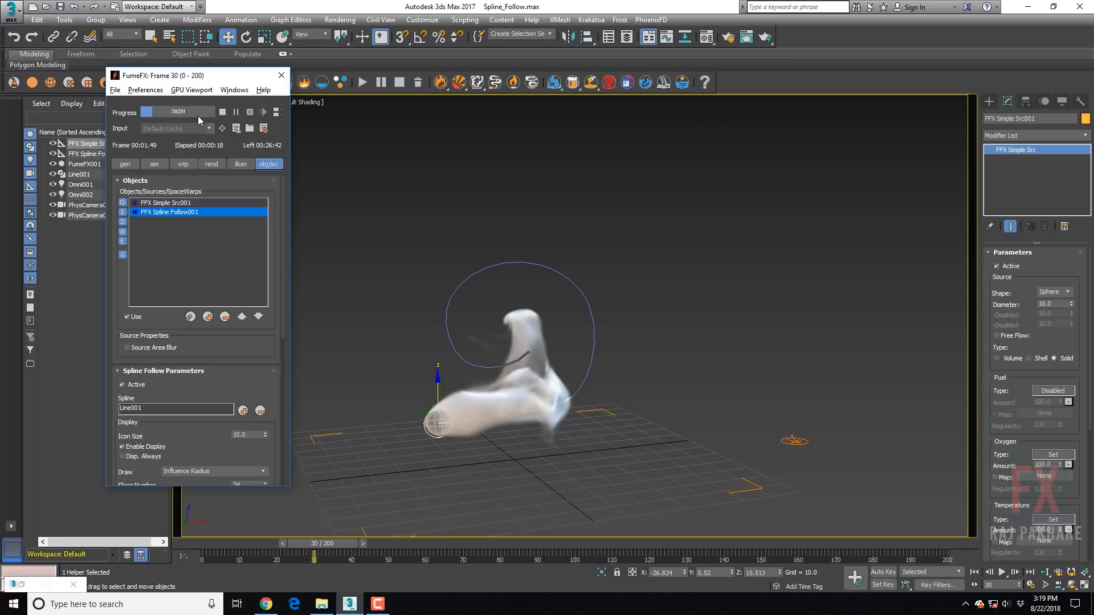
Set the smoke opacity in the FumeFX rendering parameters to 1.0 and stop the running simulation
{"action": "left_click", "coordinate": [212, 164]}
{"action": "left_click_drag", "start_coordinate": [140, 433], "coordinate": [156, 224]}
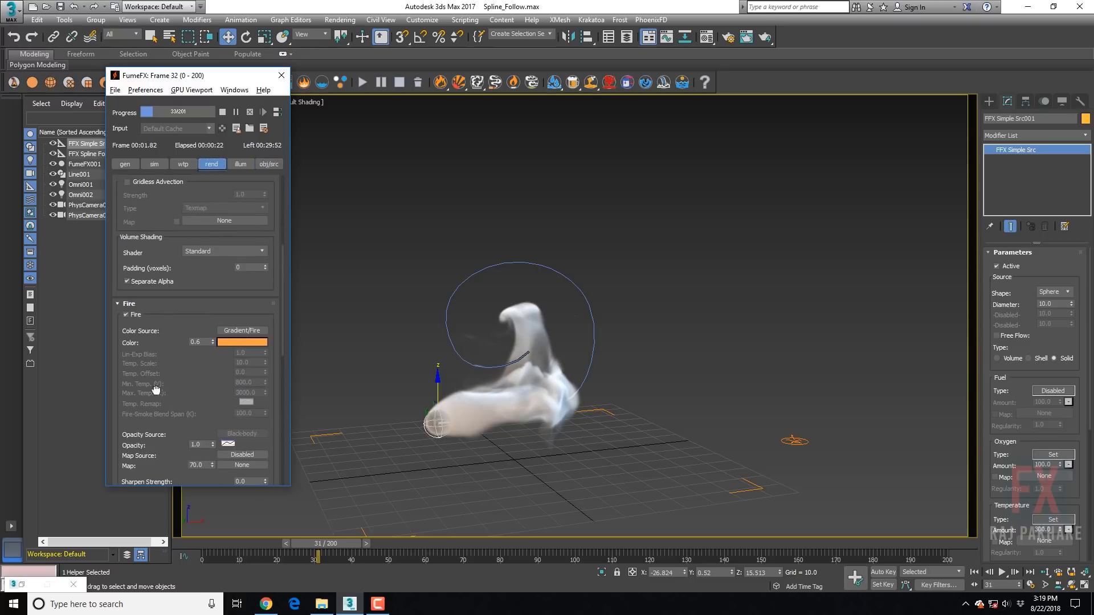
{"action": "left_click_drag", "start_coordinate": [159, 441], "coordinate": [169, 254]}
{"action": "left_click_drag", "start_coordinate": [159, 406], "coordinate": [166, 311]}
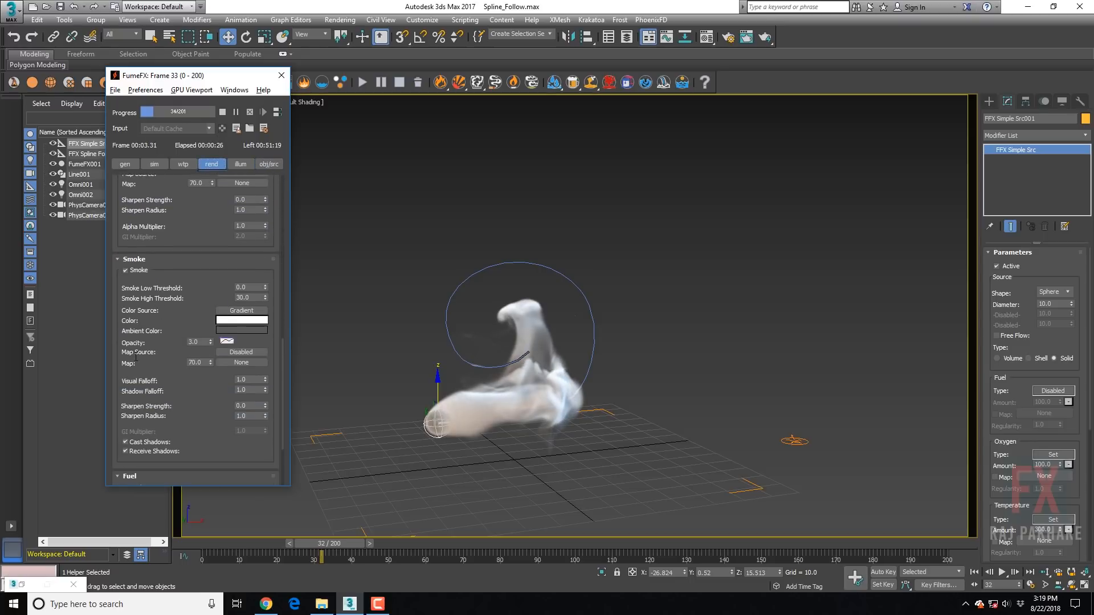
{"action": "left_click_drag", "start_coordinate": [204, 343], "coordinate": [118, 355]}
{"action": "type", "text": "1"}
{"action": "key", "text": "Return"}
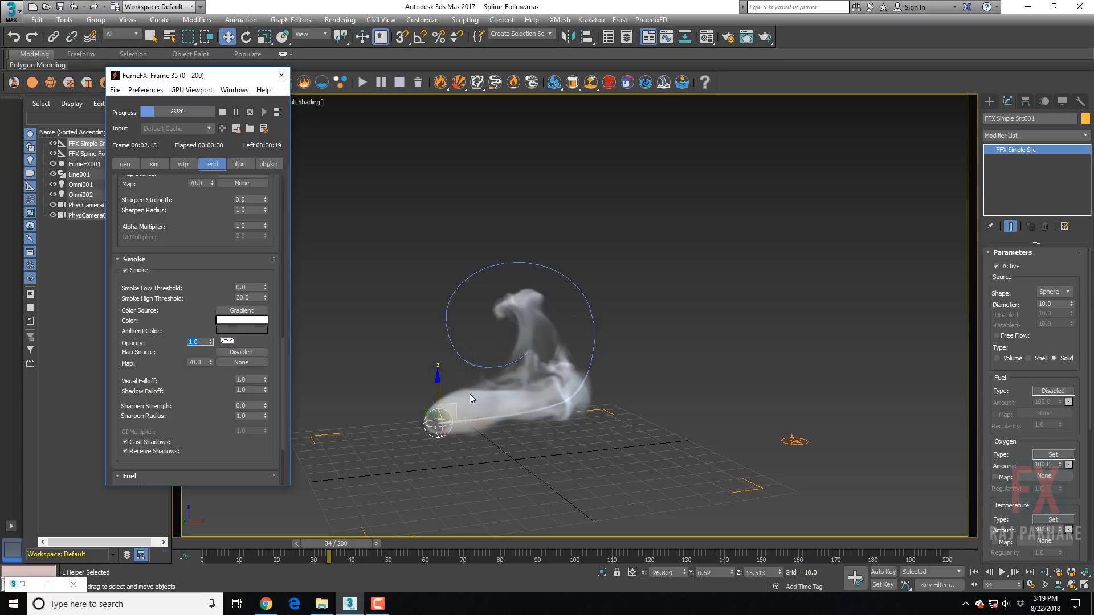
{"action": "key", "text": "Escape"}
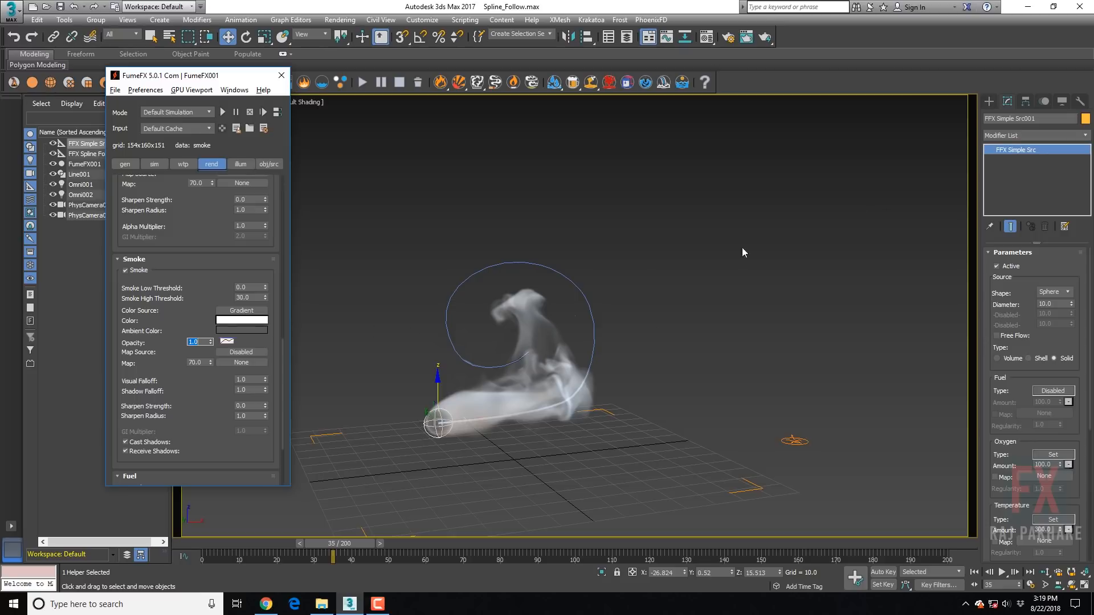
Enlarge the Line001 spiral by moving its top and outer curve CVs outward and its inner lower CVs up toward the centre
{"action": "left_click", "coordinate": [591, 404]}
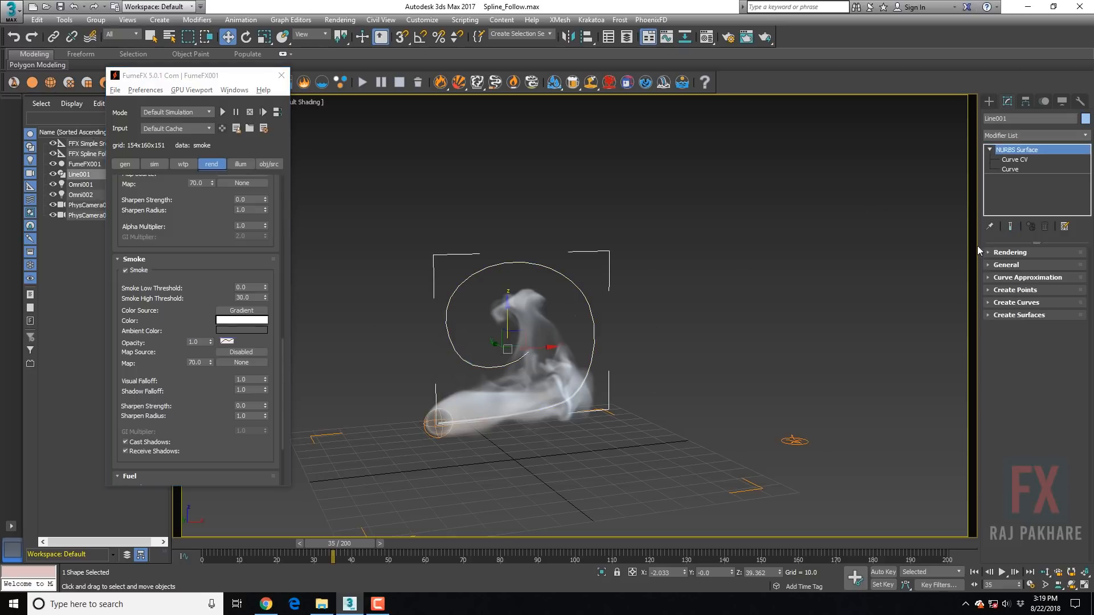
{"action": "left_click", "coordinate": [1007, 160]}
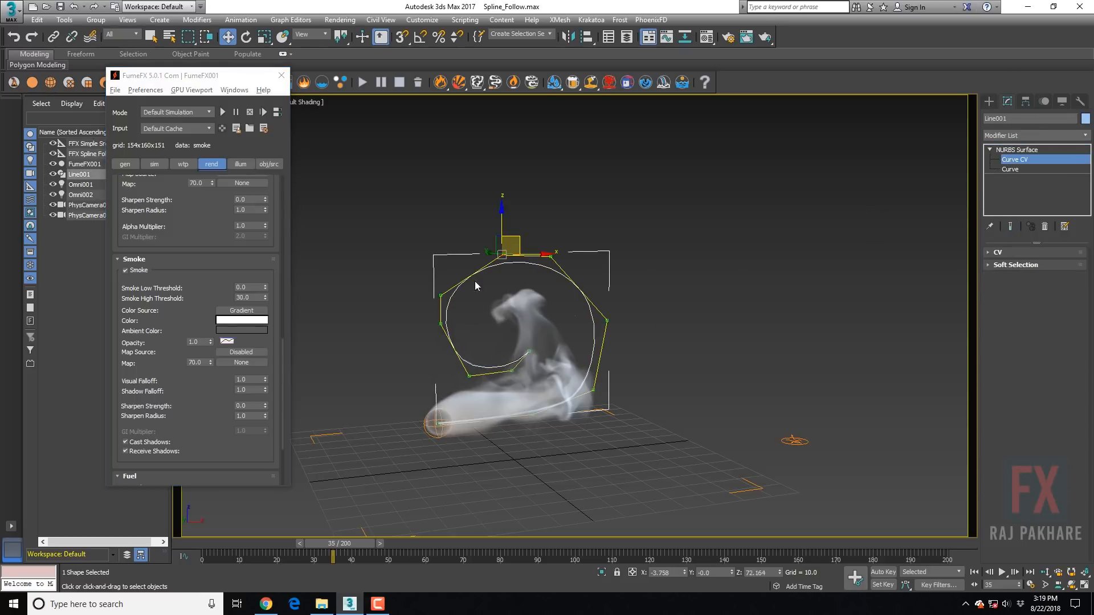
{"action": "left_click_drag", "start_coordinate": [463, 235], "coordinate": [558, 215]}
{"action": "left_click_drag", "start_coordinate": [399, 258], "coordinate": [437, 255]}
{"action": "mouse_move", "coordinate": [407, 302]}
{"action": "left_mouse_down"}
{"action": "mouse_move", "coordinate": [418, 330]}
{"action": "mouse_move", "coordinate": [457, 341]}
{"action": "mouse_move", "coordinate": [427, 302]}
{"action": "mouse_move", "coordinate": [419, 310]}
{"action": "left_mouse_up"}
{"action": "left_click_drag", "start_coordinate": [447, 349], "coordinate": [554, 392]}
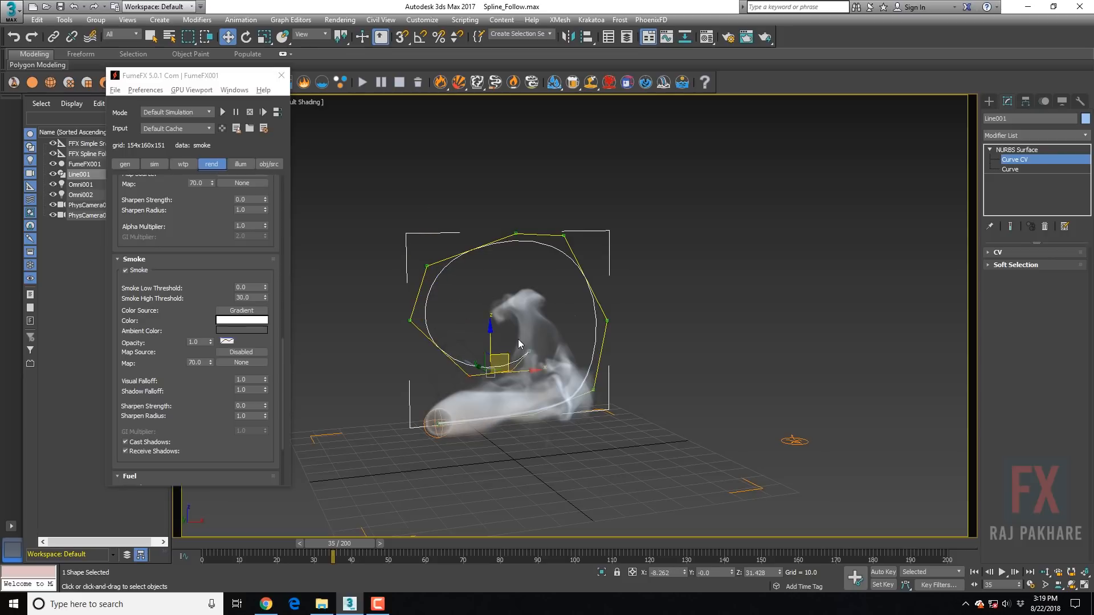
{"action": "left_click_drag", "start_coordinate": [514, 346], "coordinate": [507, 302]}
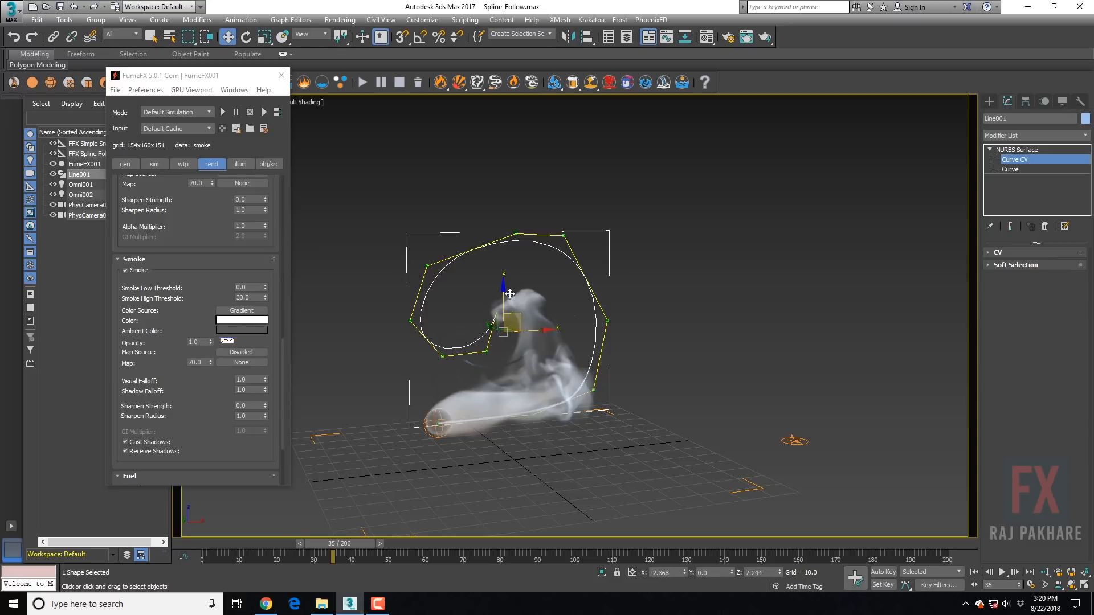
Raise the spiral's upper corner and top CVs, adjust its inner end CV, and leave CV editing of Line001
{"action": "left_click", "coordinate": [428, 265]}
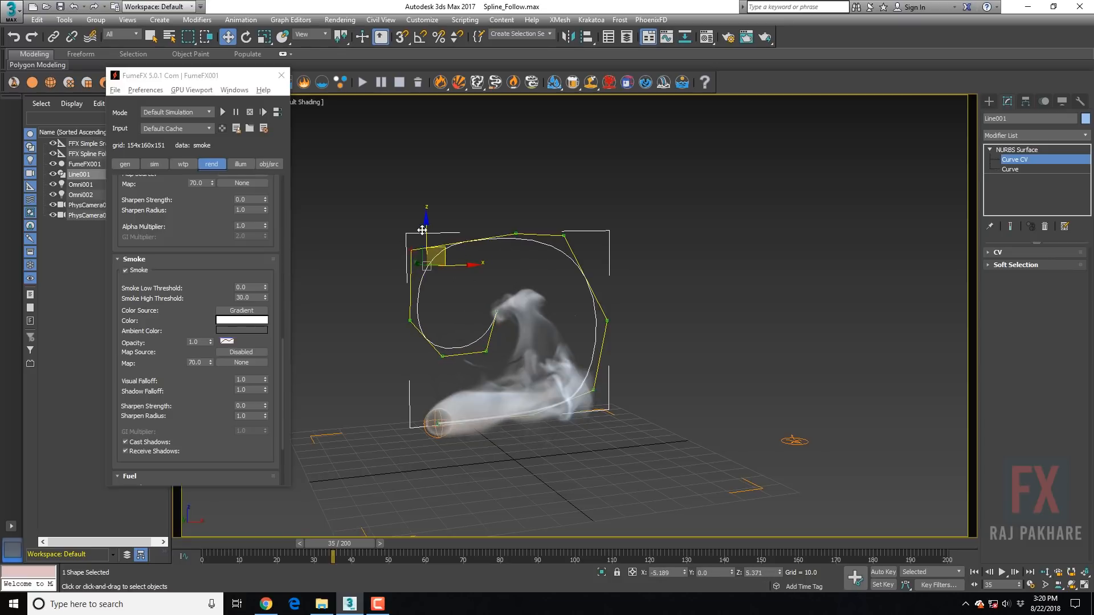
{"action": "left_click_drag", "start_coordinate": [436, 246], "coordinate": [535, 198]}
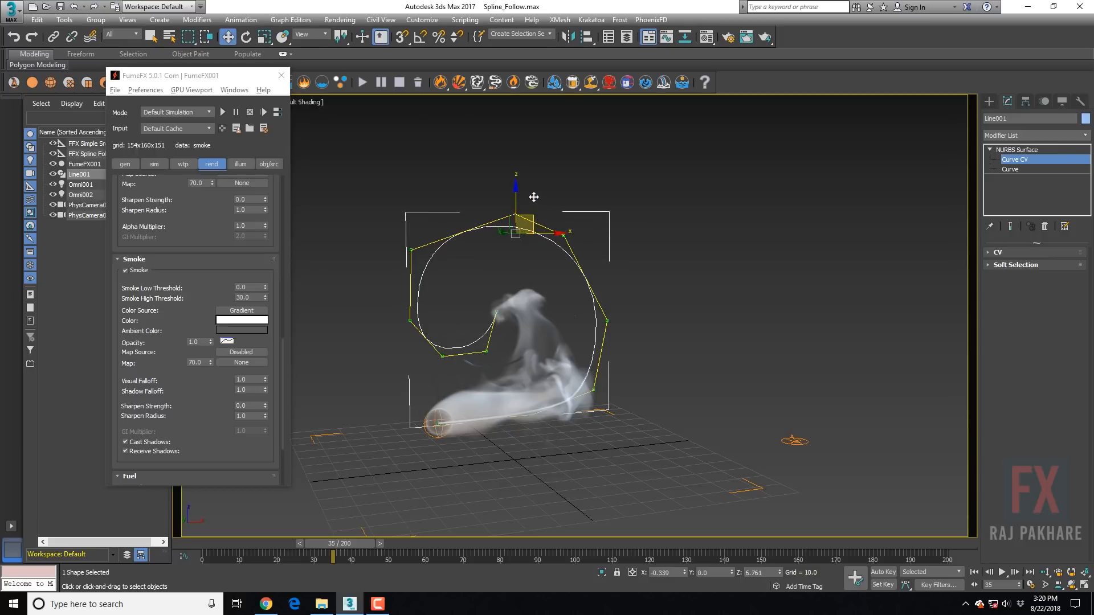
{"action": "left_click", "coordinate": [521, 300]}
{"action": "left_click", "coordinate": [493, 320]}
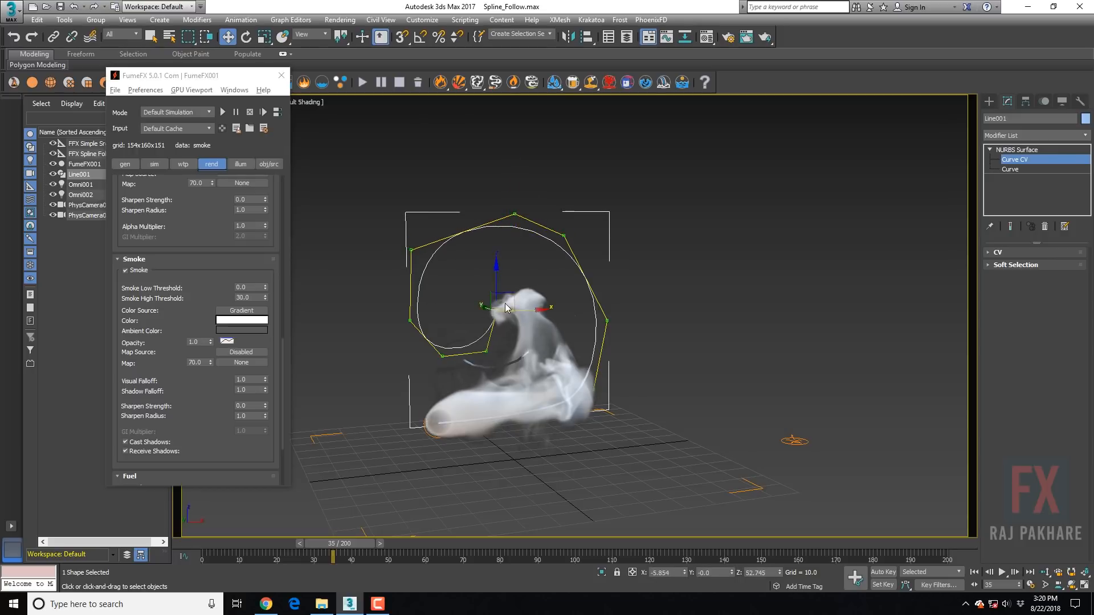
{"action": "left_click_drag", "start_coordinate": [507, 296], "coordinate": [513, 299]}
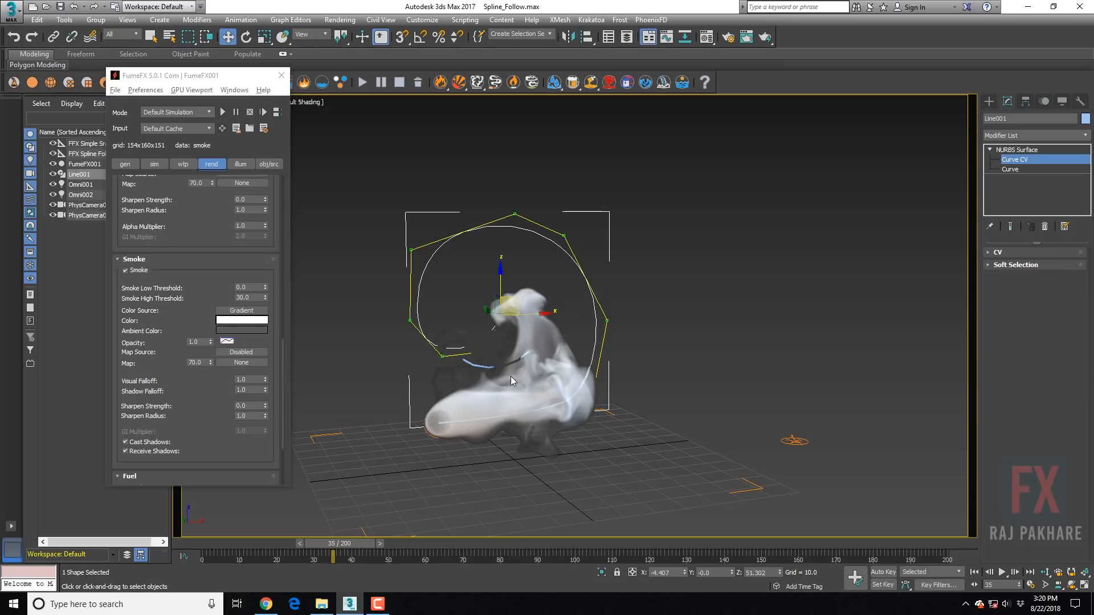
{"action": "left_click", "coordinate": [470, 290]}
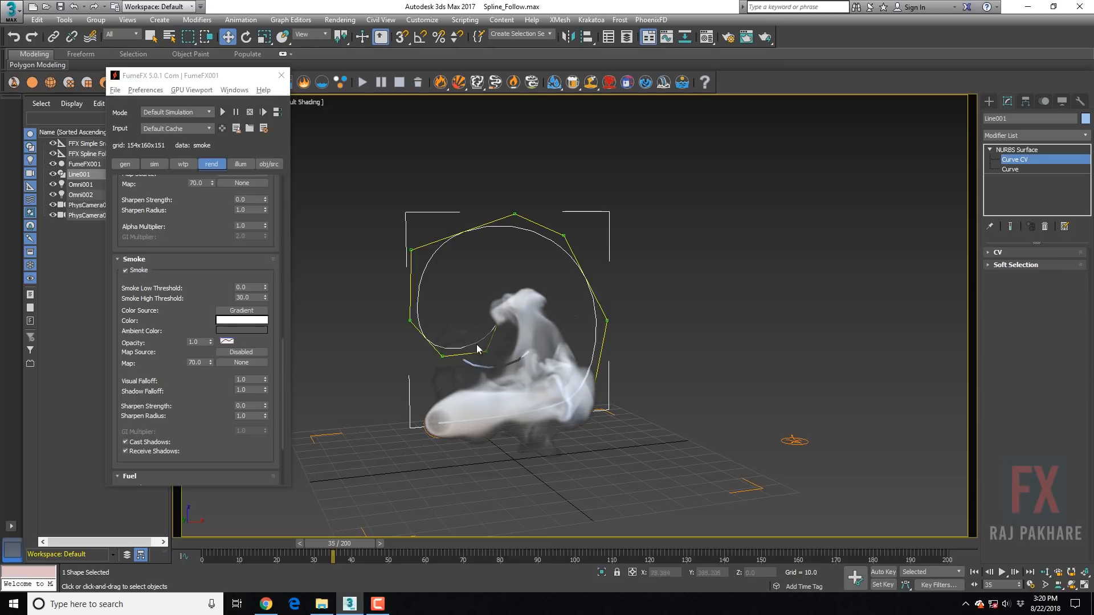
{"action": "left_click", "coordinate": [1045, 149]}
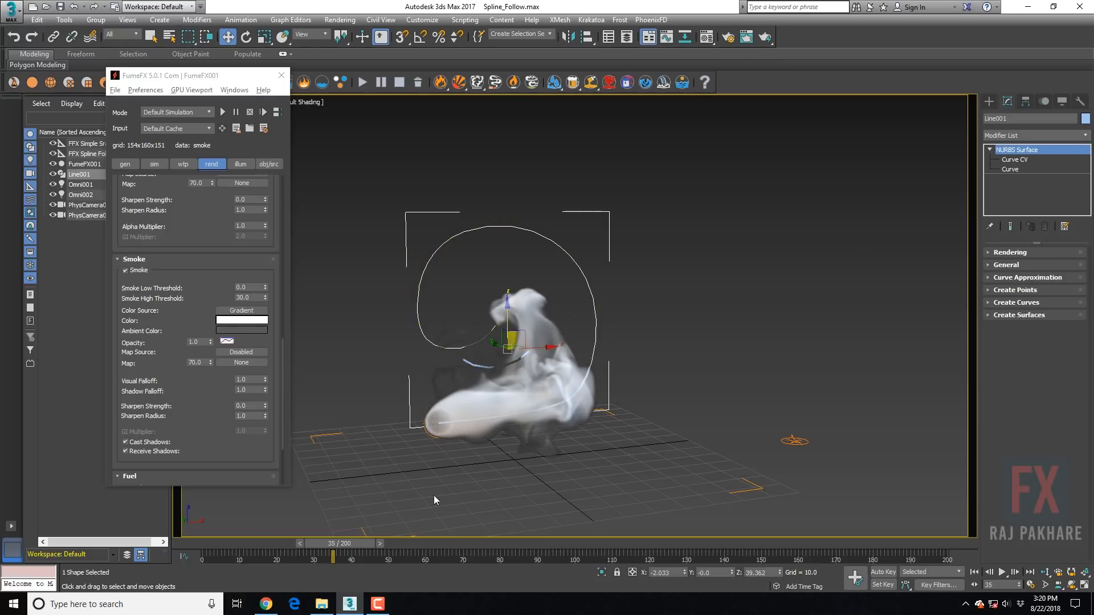
Increase the Spline Follow influence radius to 11.7 with its display temporarily always on, and run the default simulation again
{"action": "left_click", "coordinate": [268, 164]}
{"action": "left_click_drag", "start_coordinate": [141, 235], "coordinate": [141, 291]}
{"action": "left_click", "coordinate": [126, 220]}
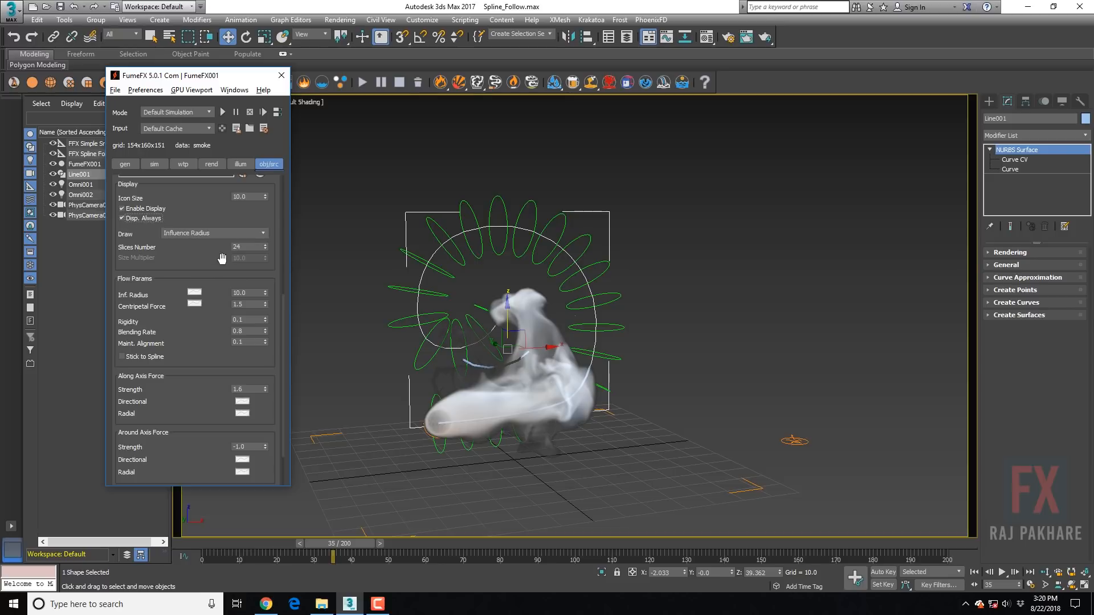
{"action": "left_click_drag", "start_coordinate": [265, 291], "coordinate": [257, 281]}
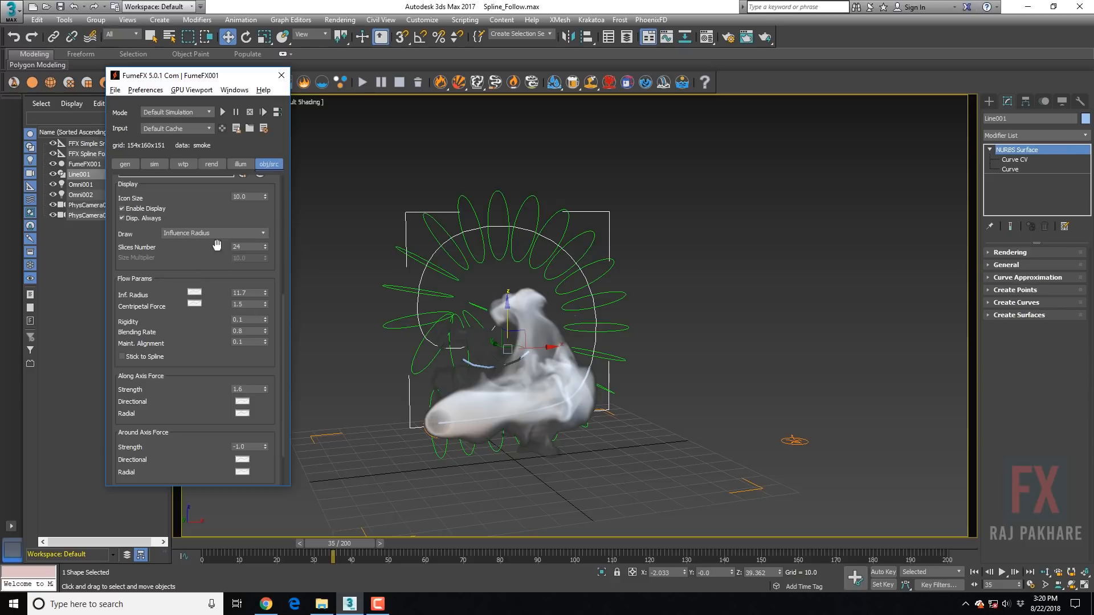
{"action": "left_click", "coordinate": [138, 219]}
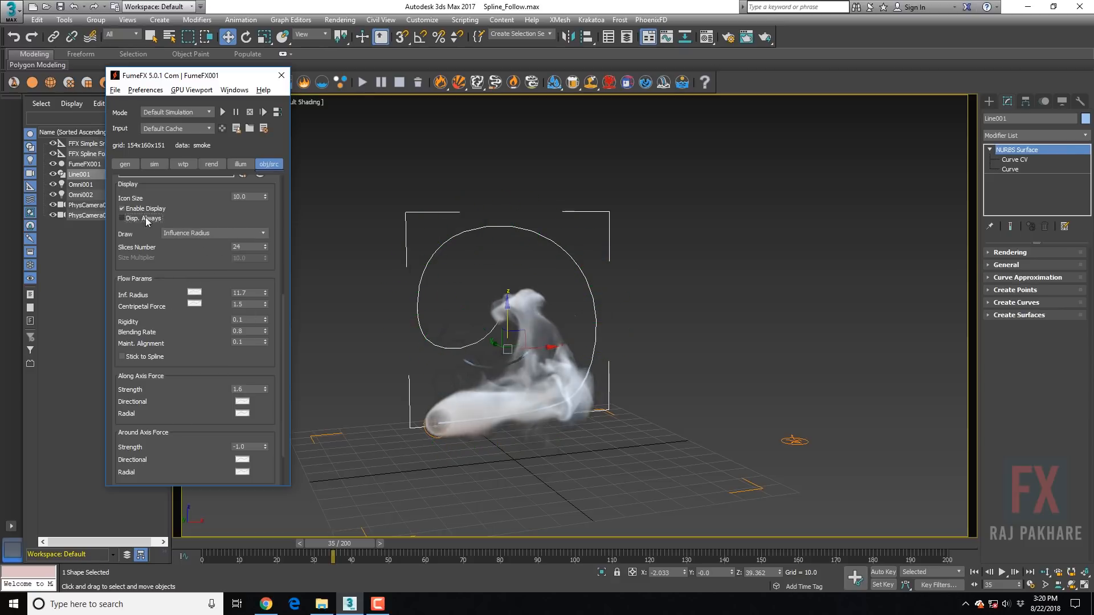
{"action": "left_click", "coordinate": [223, 112]}
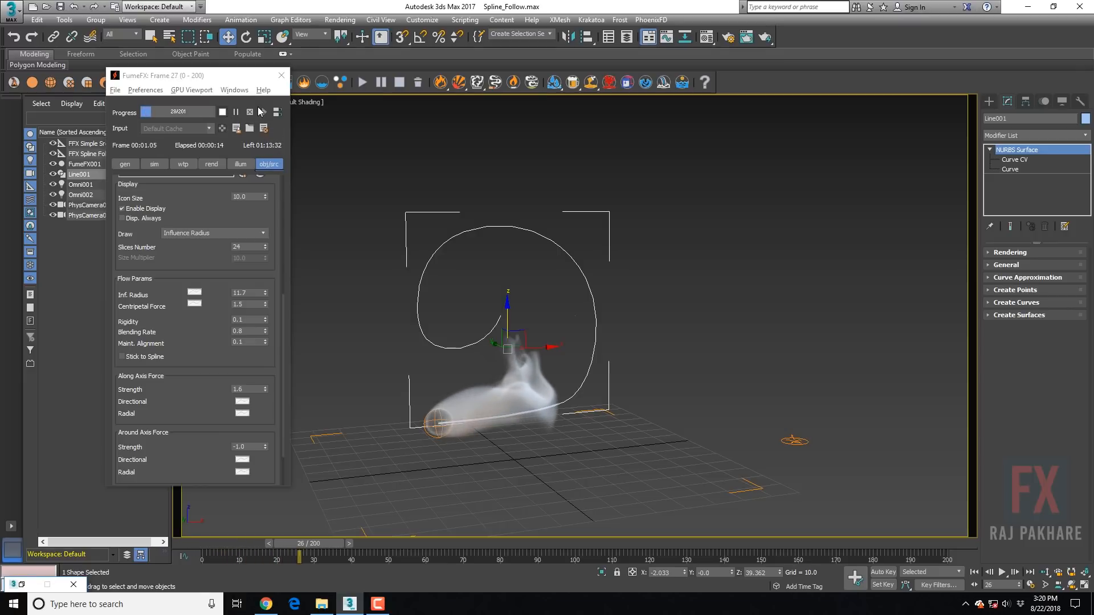
Set the simulation's turbulence noise scale to 6 and its frames to 12
{"action": "left_click", "coordinate": [154, 164]}
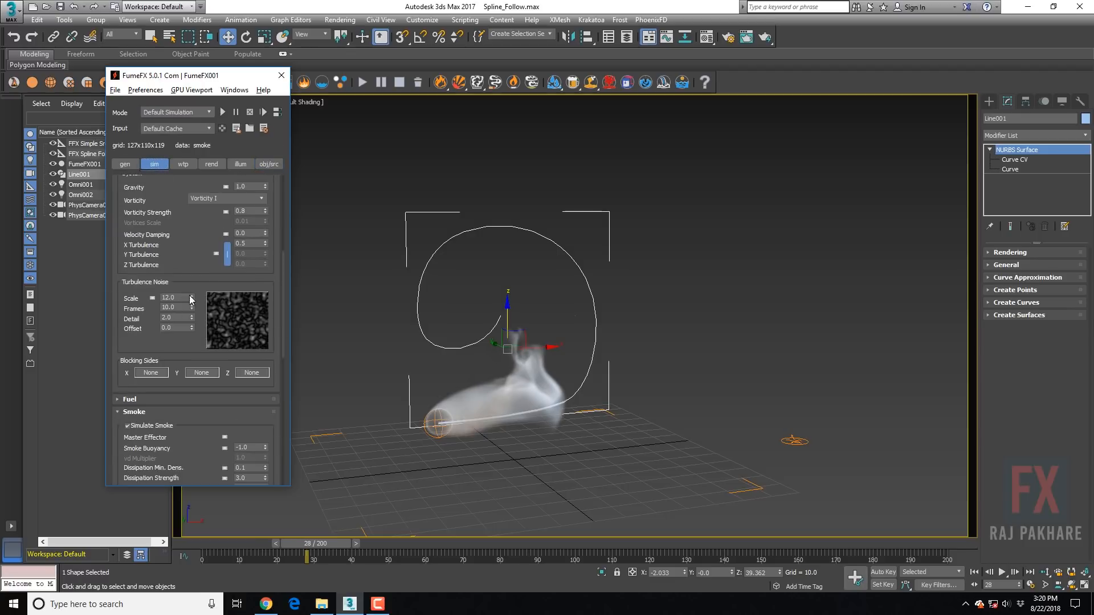
{"action": "double_click", "coordinate": [174, 297]}
{"action": "type", "text": "6"}
{"action": "key", "text": "Return"}
{"action": "key", "text": "Tab"}
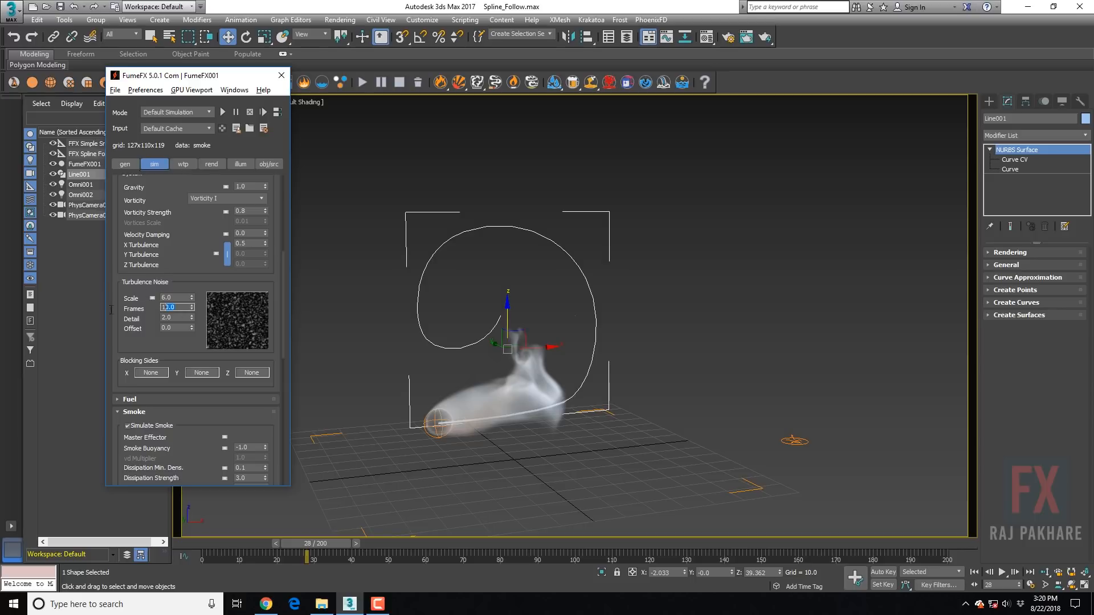
{"action": "type", "text": "12"}
{"action": "key", "text": "Return"}
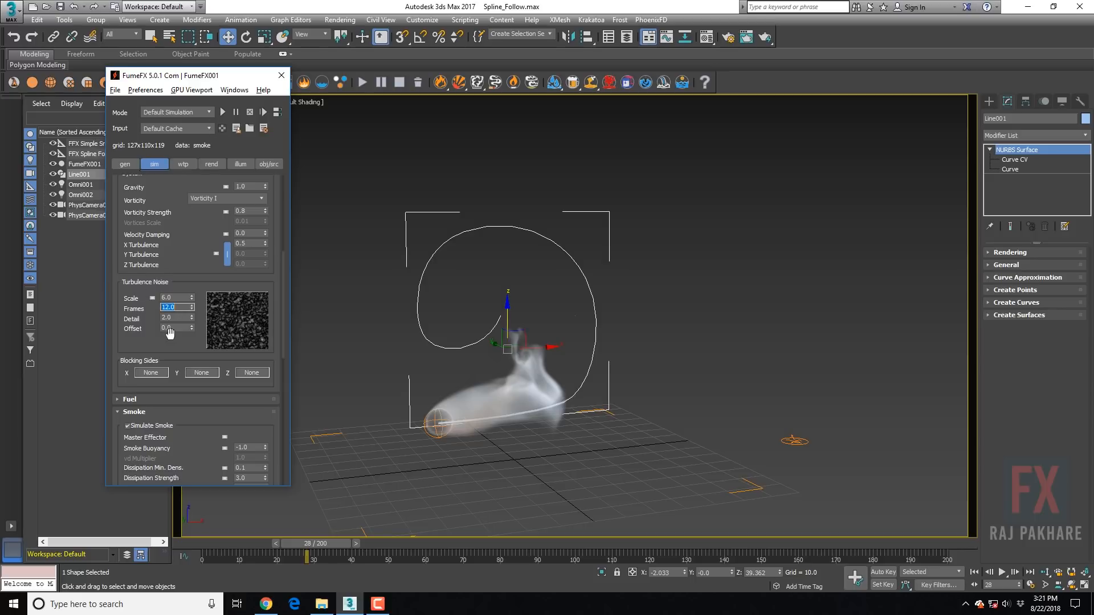
Try turbulence noise frames of 8 and 10, and set the value back to 12
{"action": "type", "text": "8"}
{"action": "key", "text": "Return"}
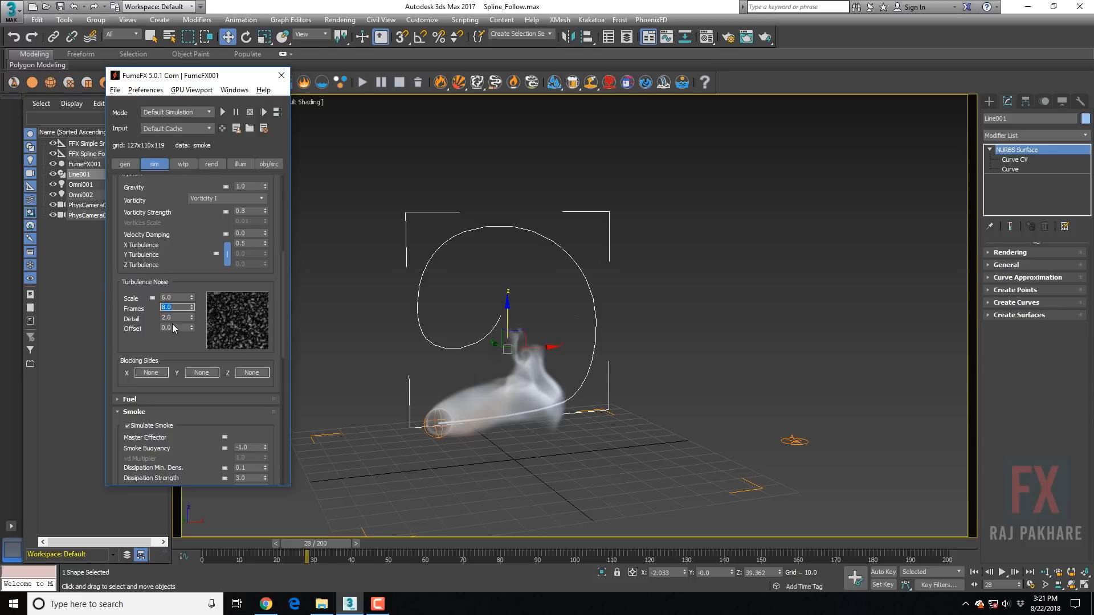
{"action": "type", "text": "10"}
{"action": "key", "text": "Return"}
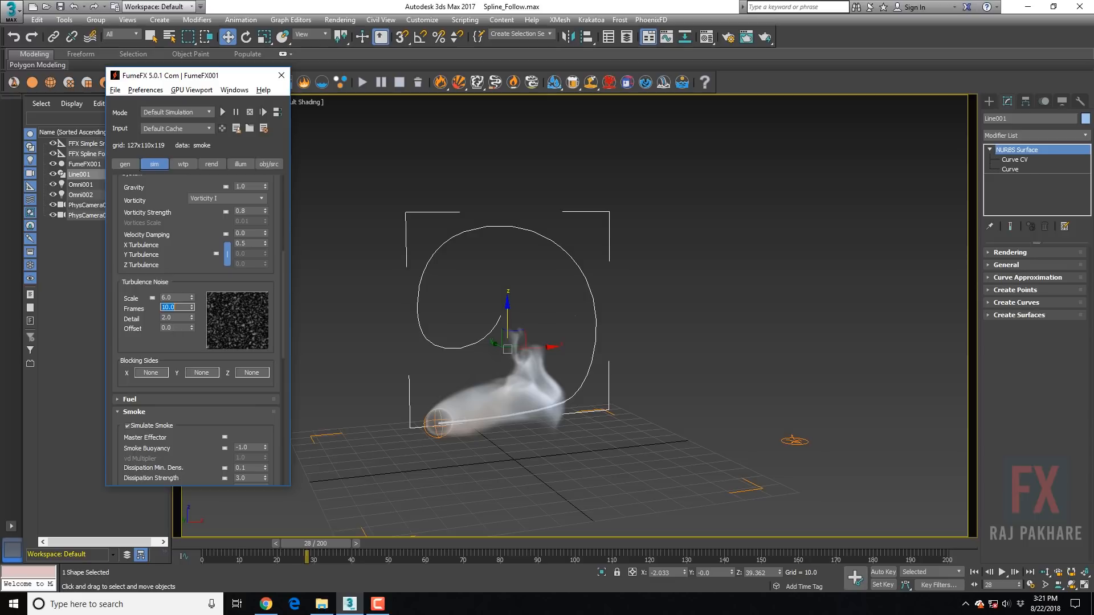
{"action": "type", "text": "12"}
{"action": "key", "text": "Return"}
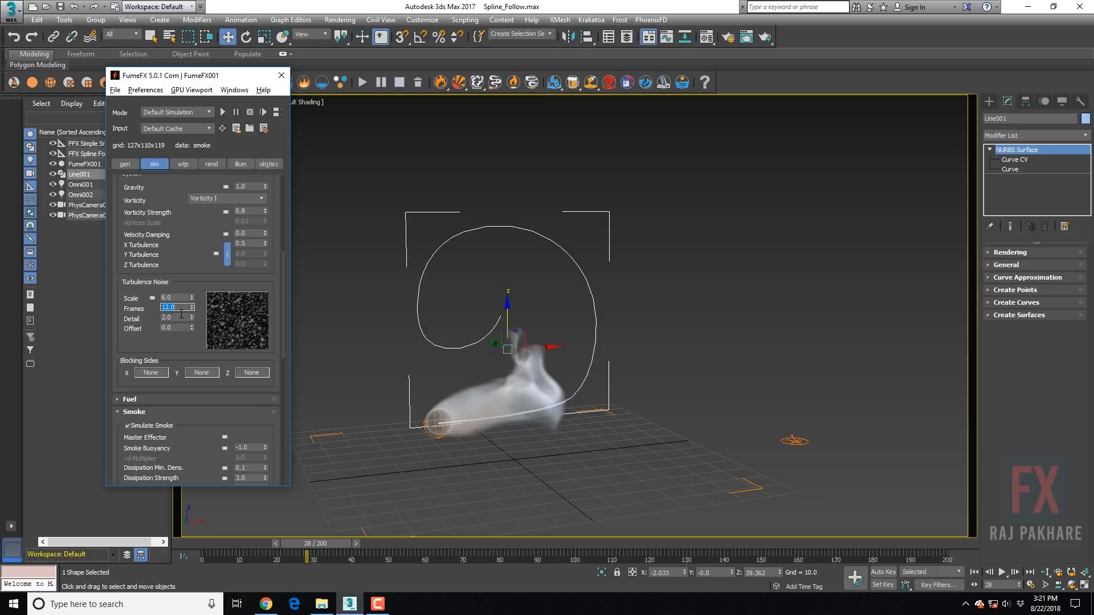
Set the turbulence noise detail to 3
{"action": "key", "text": "Tab"}
{"action": "type", "text": "3"}
{"action": "key", "text": "Return"}
Raise the QCG solver's quality by two increments and set its maximum iterations to 150
{"action": "scroll", "coordinate": [165, 262], "scroll_direction": "up", "scroll_amount": 8}
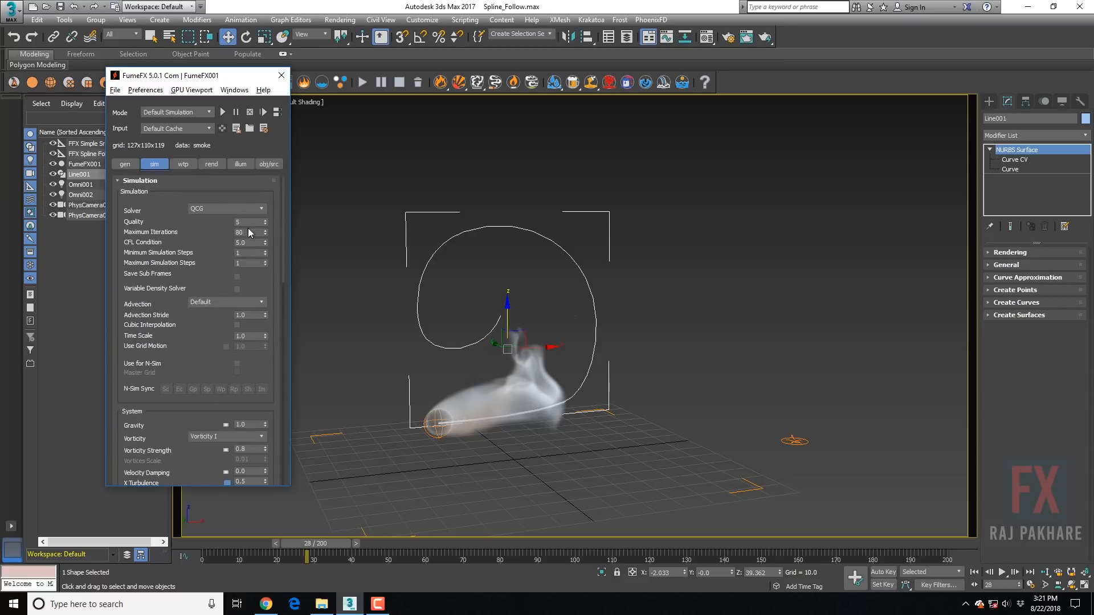
{"action": "left_click", "coordinate": [265, 219]}
{"action": "left_click", "coordinate": [265, 220]}
{"action": "left_click_drag", "start_coordinate": [253, 232], "coordinate": [147, 242]}
{"action": "type", "text": "150"}
{"action": "scroll", "coordinate": [147, 347], "scroll_direction": "down", "scroll_amount": 5}
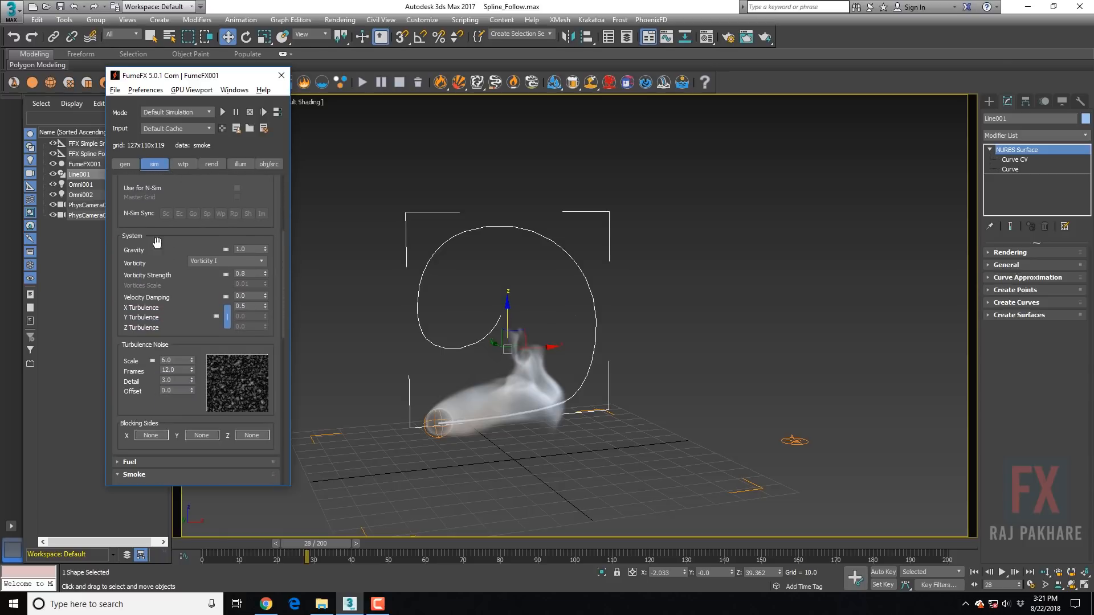
Set the smoke opacity in the FumeFX rendering parameters to 2.0
{"action": "left_click", "coordinate": [268, 164]}
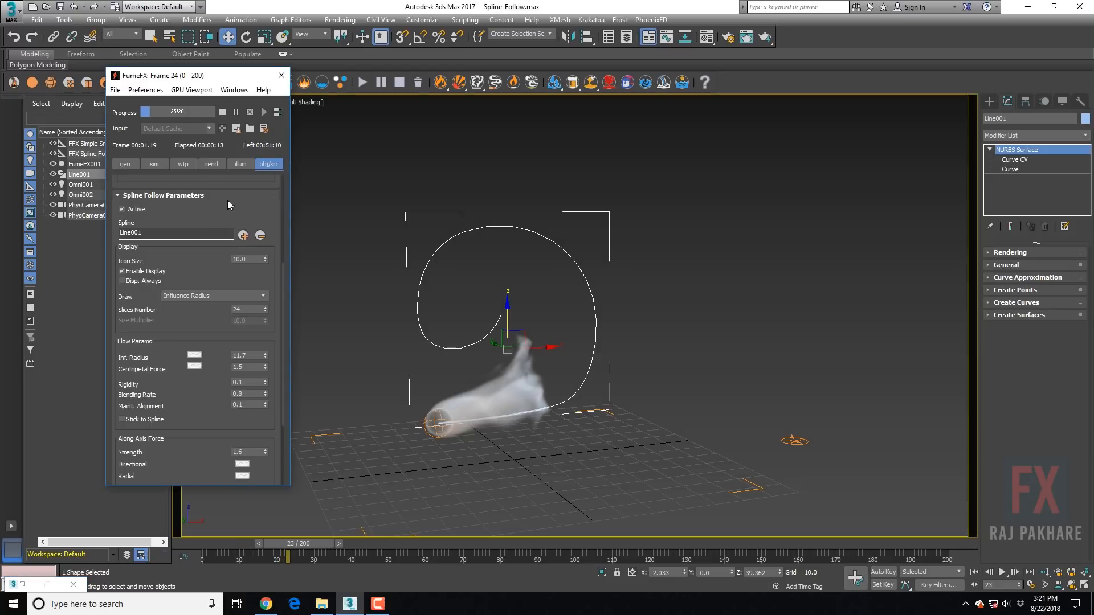
{"action": "left_click", "coordinate": [212, 164]}
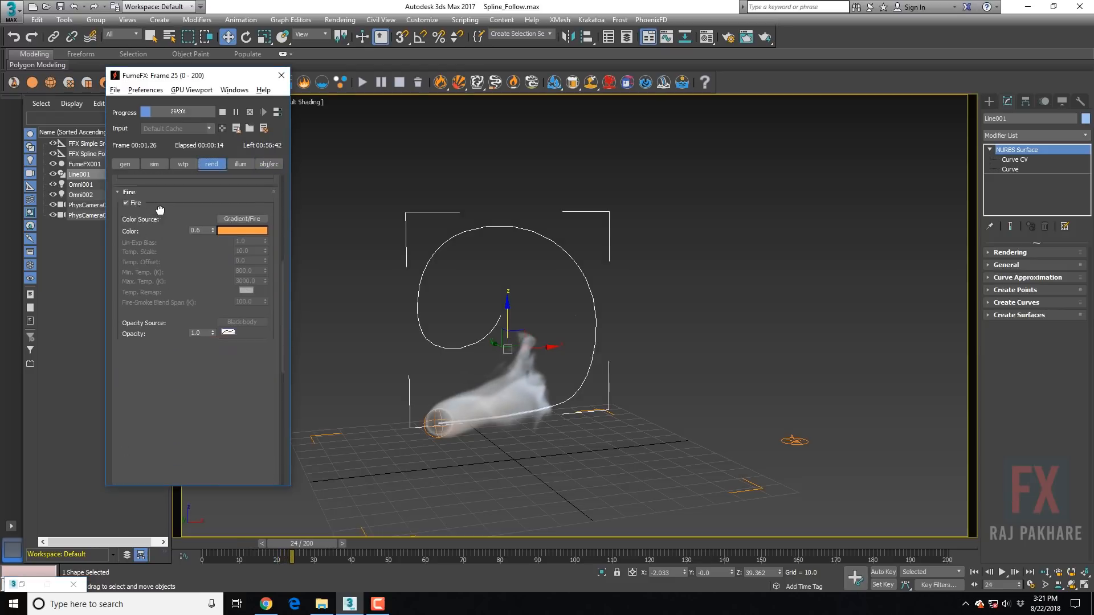
{"action": "scroll", "coordinate": [160, 210], "scroll_direction": "down", "scroll_amount": 10}
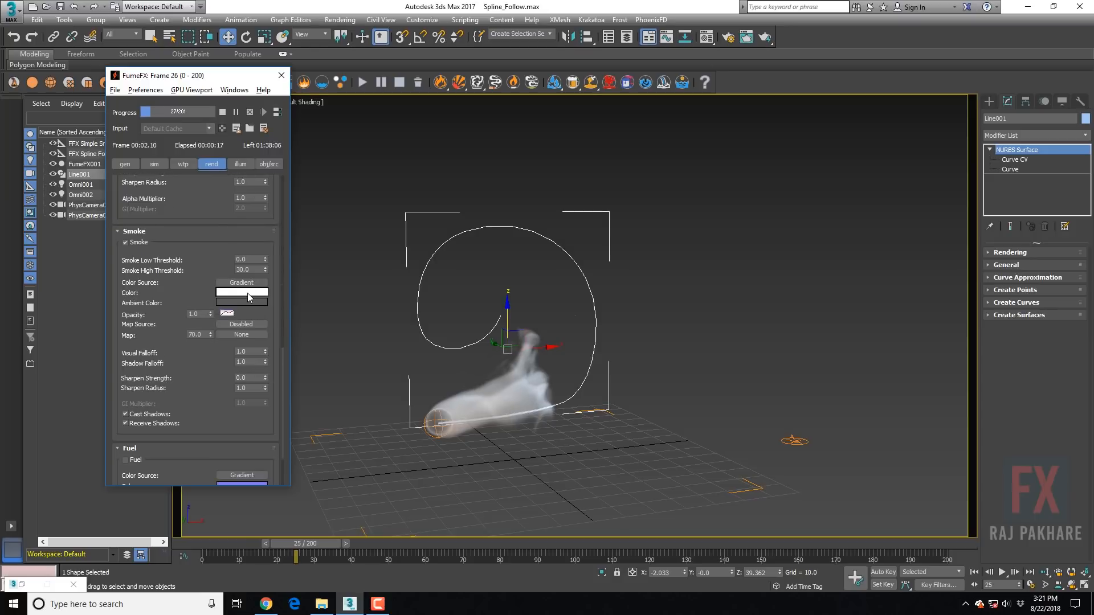
{"action": "left_click_drag", "start_coordinate": [202, 315], "coordinate": [121, 323]}
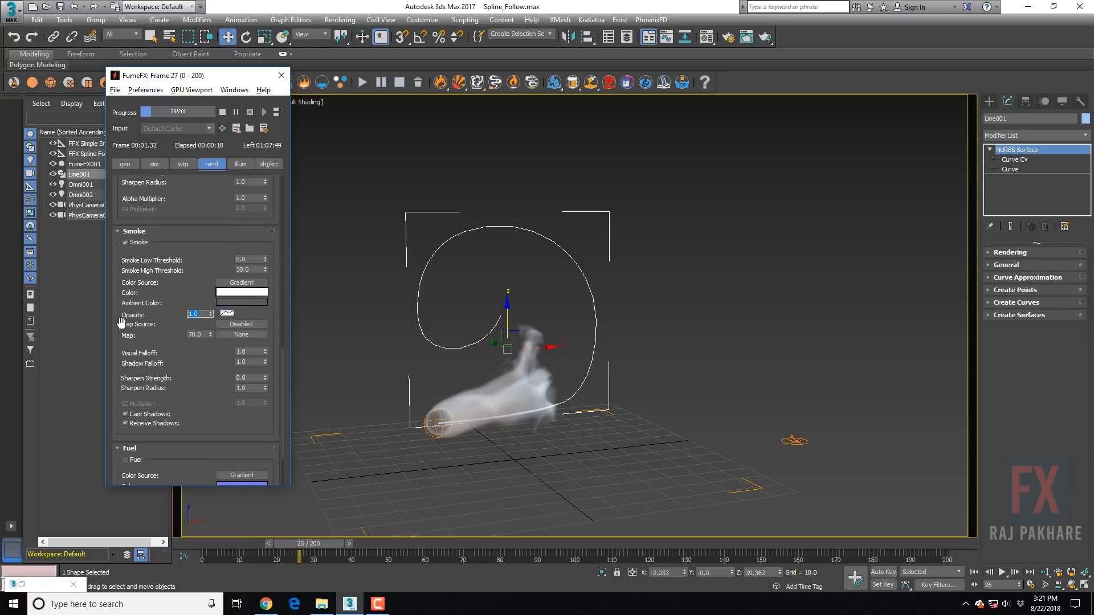
{"action": "type", "text": "2"}
{"action": "key", "text": "Return"}
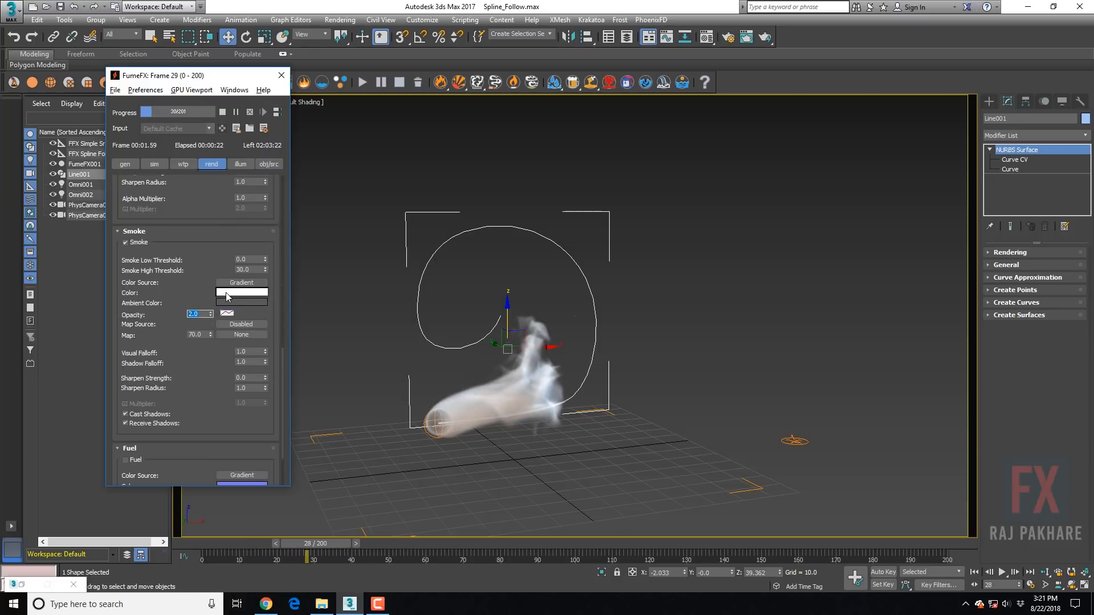
Add keys at about 7 and 22 to the smoke color gradient and tint the key near 7 pale cyan
{"action": "left_click", "coordinate": [227, 313]}
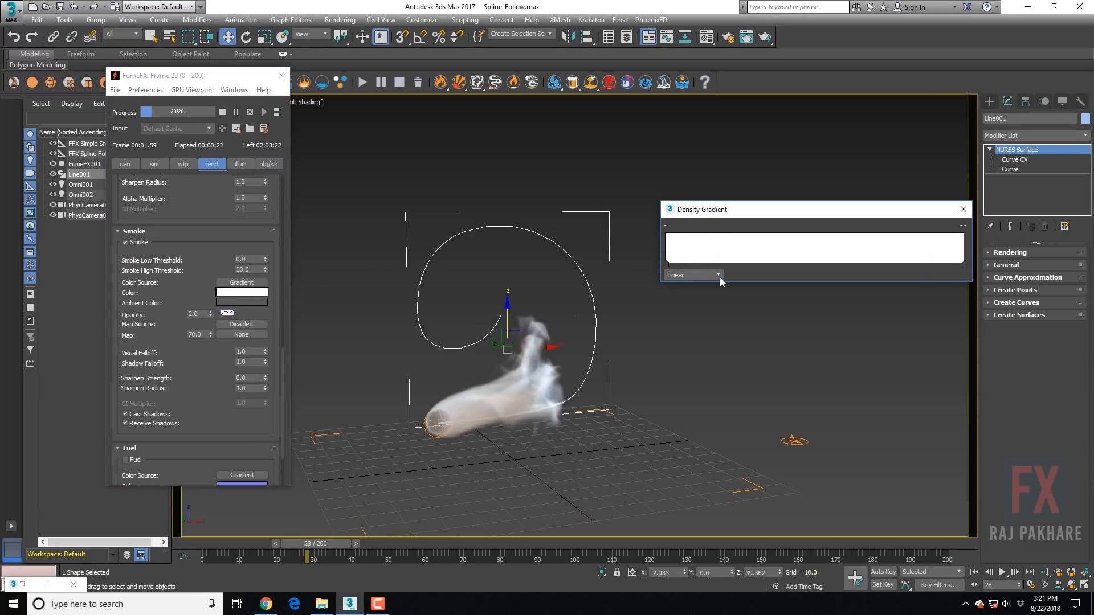
{"action": "left_click", "coordinate": [685, 264]}
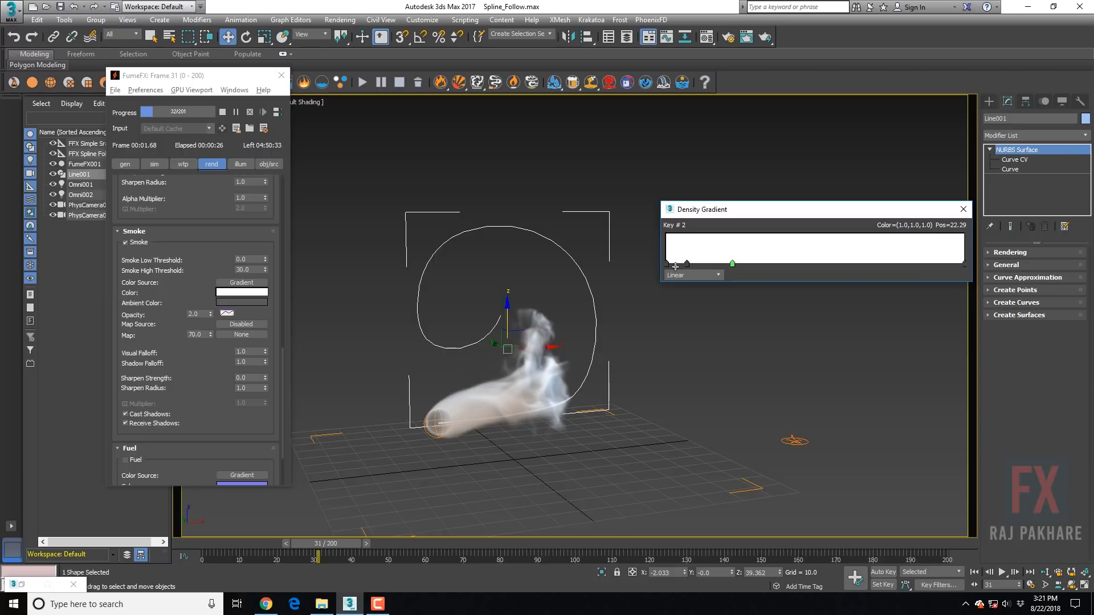
{"action": "double_click", "coordinate": [686, 264]}
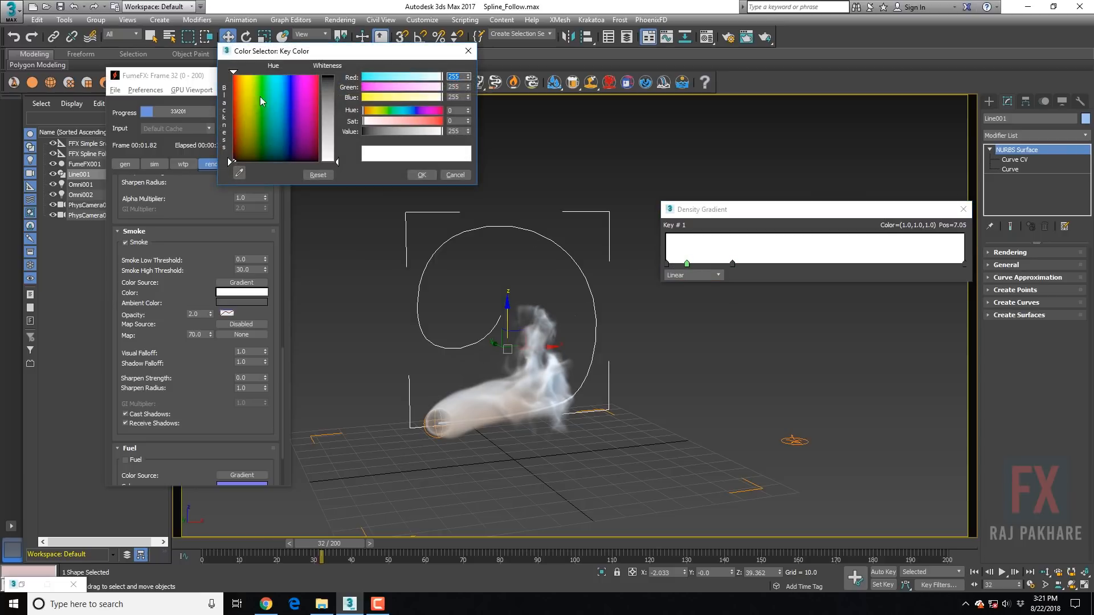
{"action": "left_click", "coordinate": [275, 87]}
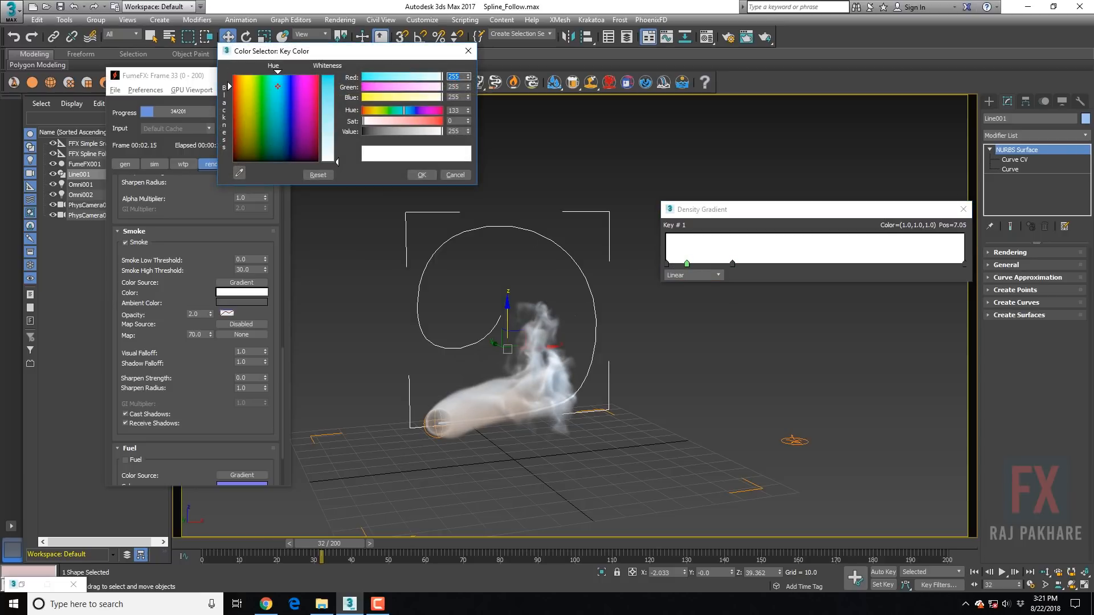
{"action": "left_click_drag", "start_coordinate": [337, 143], "coordinate": [337, 126]}
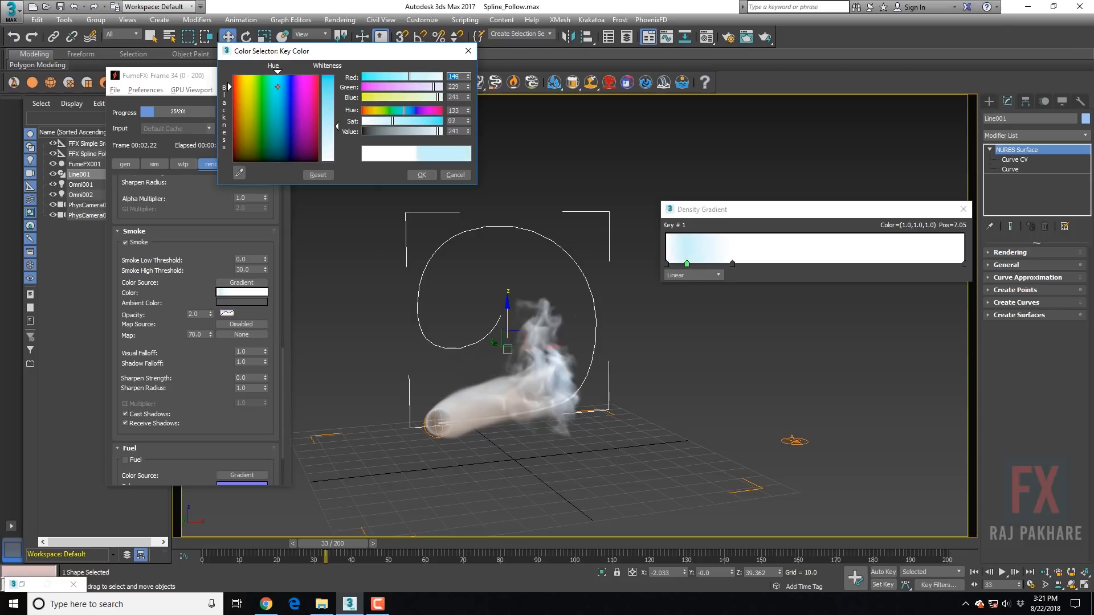
{"action": "left_click", "coordinate": [421, 175]}
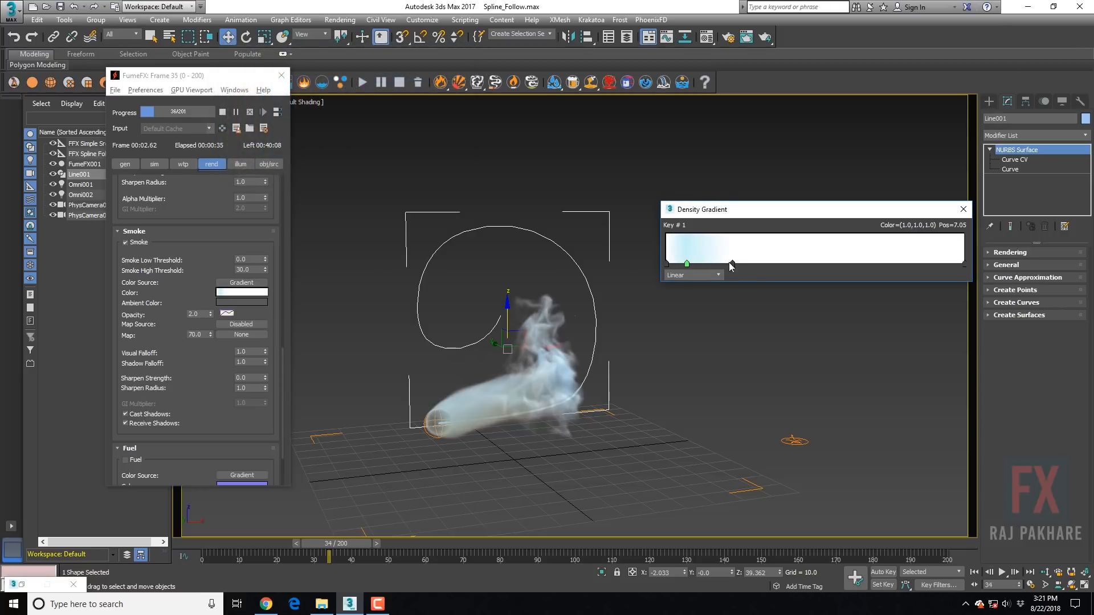
Add a key at about 40 in the smoke density gradient and color it pale pinkish purple
{"action": "left_click", "coordinate": [784, 263]}
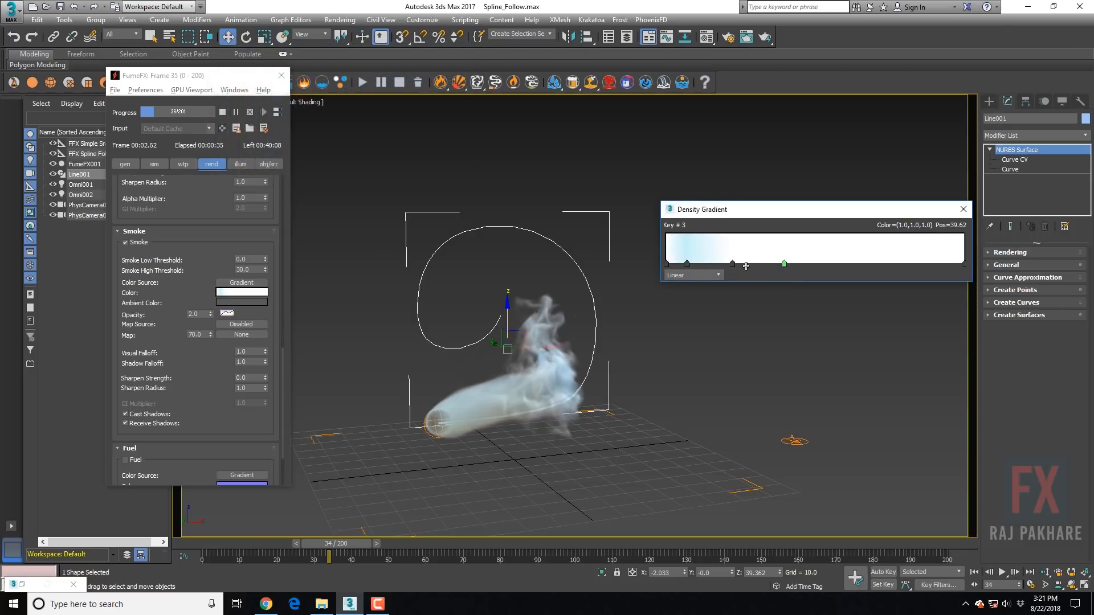
{"action": "double_click", "coordinate": [785, 264]}
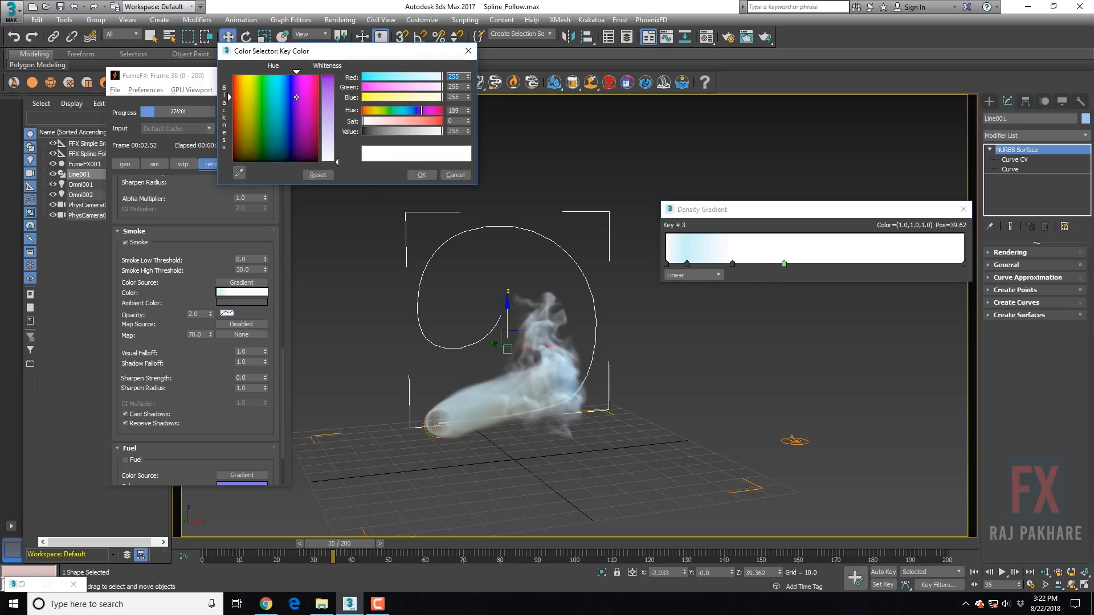
{"action": "left_click_drag", "start_coordinate": [329, 152], "coordinate": [332, 135]}
{"action": "left_click_drag", "start_coordinate": [297, 98], "coordinate": [300, 97]}
{"action": "left_click_drag", "start_coordinate": [328, 136], "coordinate": [328, 121]}
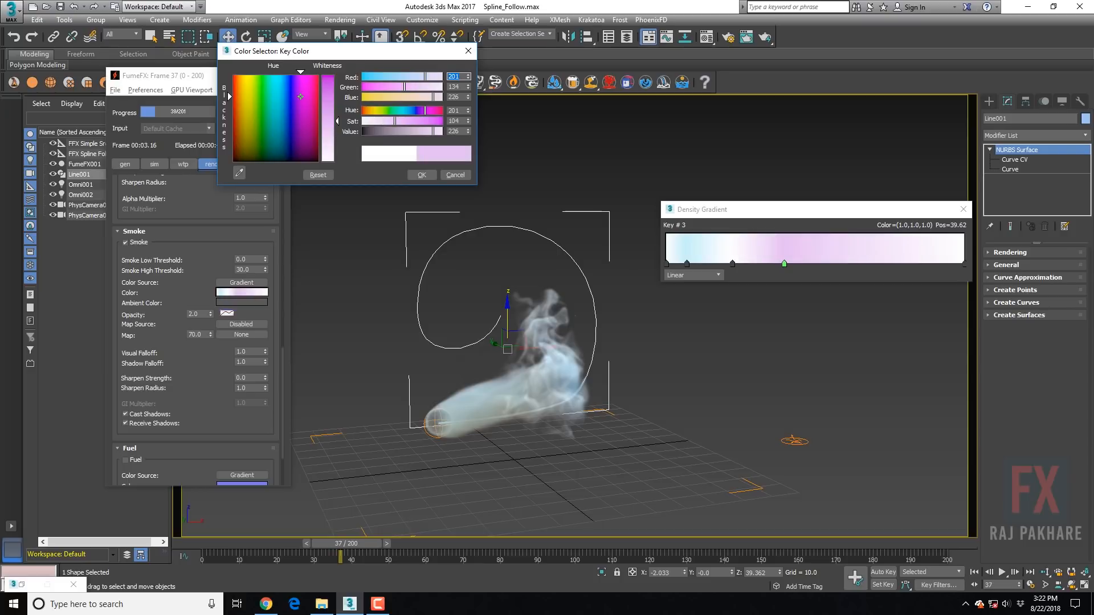
{"action": "left_click", "coordinate": [422, 175]}
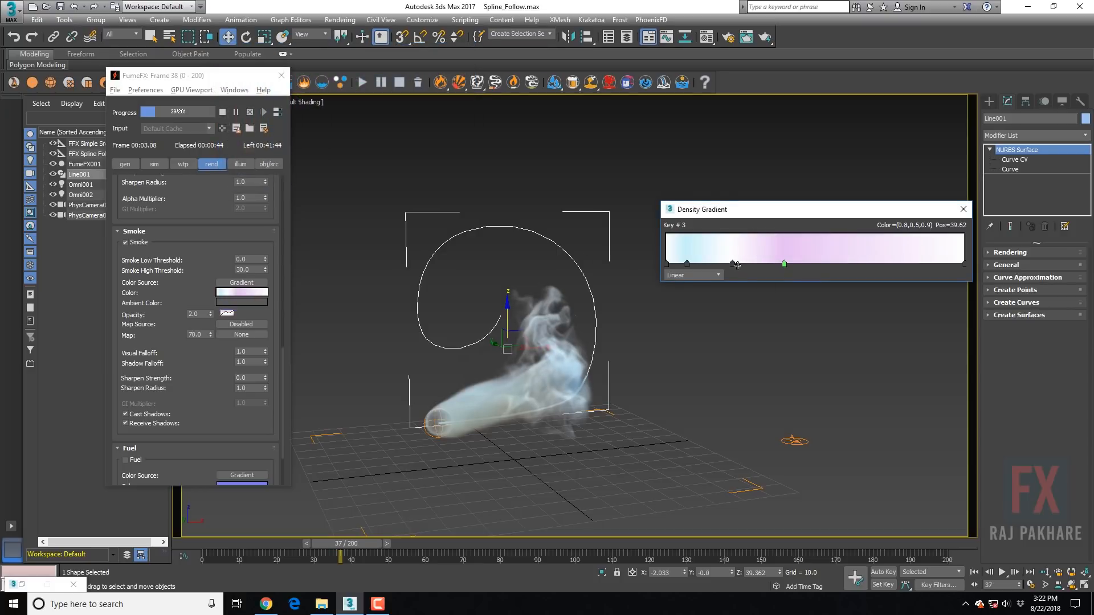
Shift the gradient keys toward the low-density end, with cyan at about 2 and pink at about 13, and close the gradient
{"action": "left_click_drag", "start_coordinate": [734, 265], "coordinate": [689, 265]}
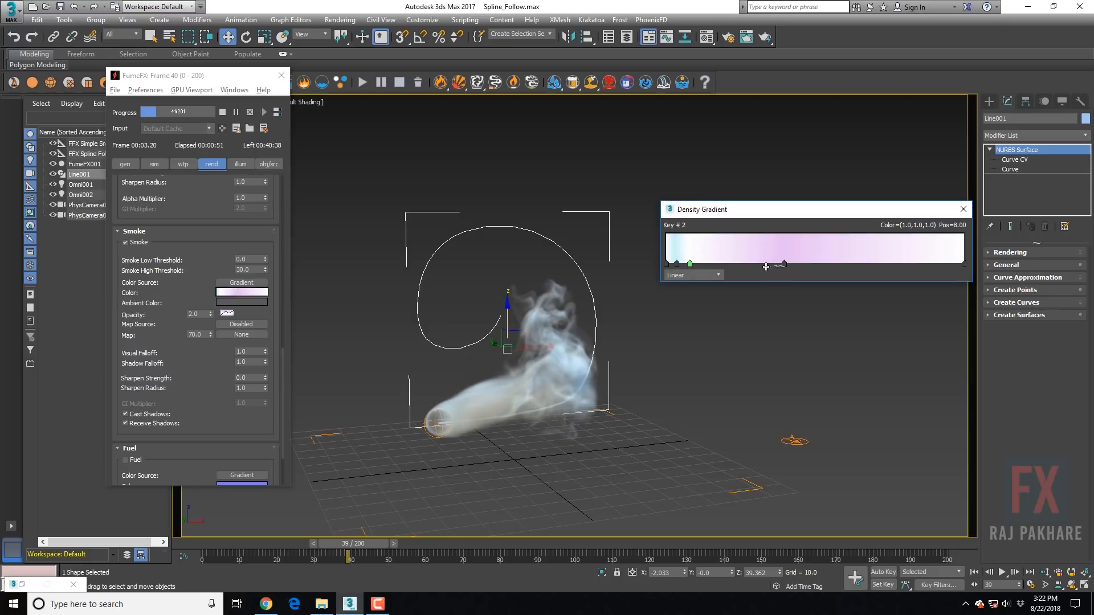
{"action": "left_click", "coordinate": [784, 264]}
{"action": "left_click_drag", "start_coordinate": [784, 264], "coordinate": [706, 265]}
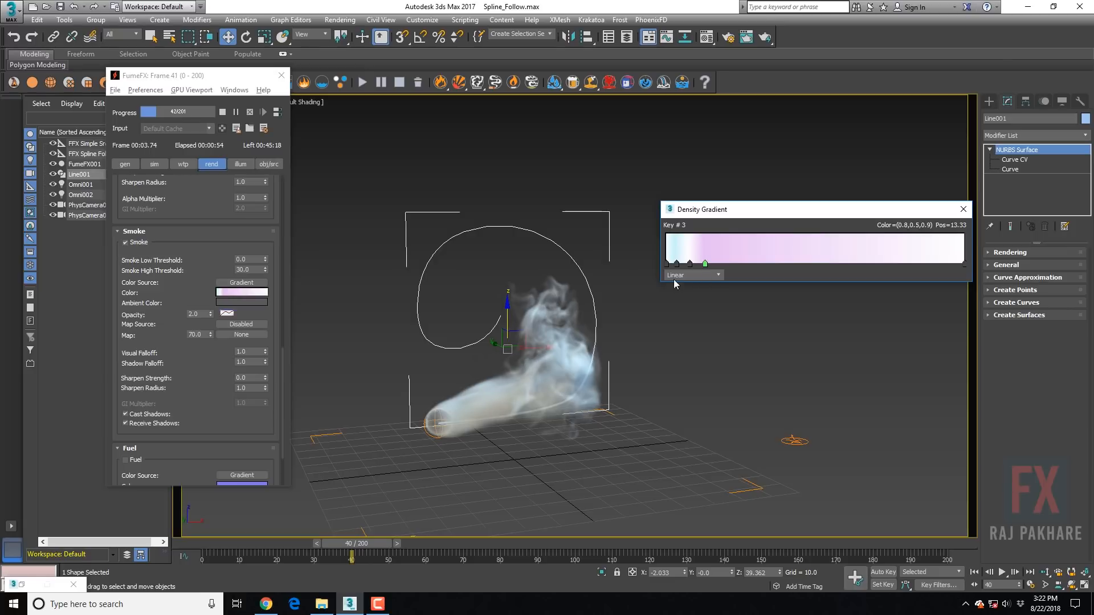
{"action": "left_click", "coordinate": [676, 264]}
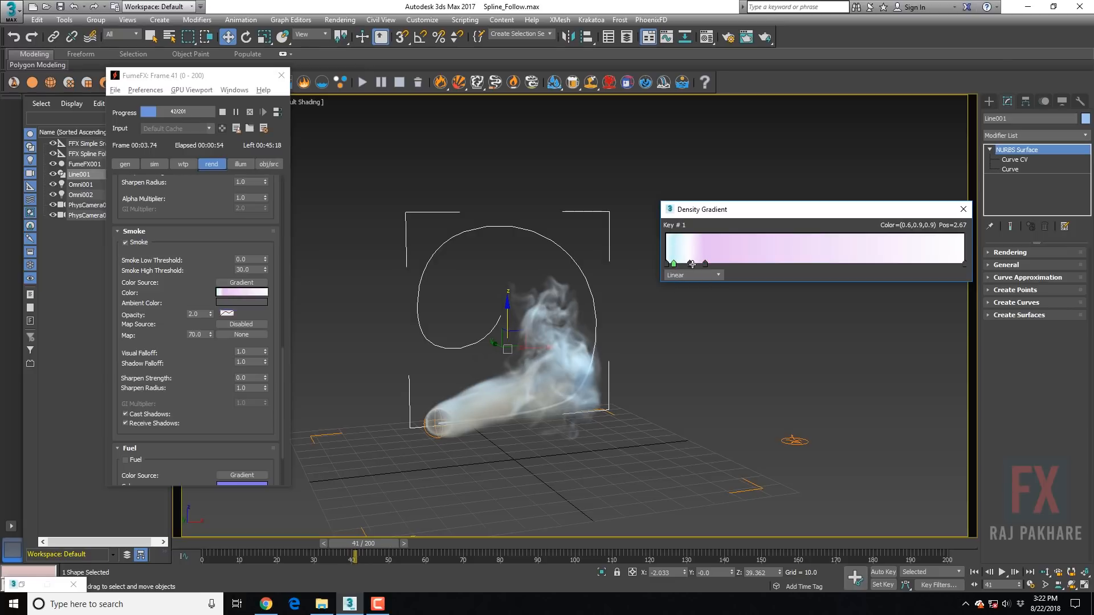
{"action": "left_click_drag", "start_coordinate": [690, 264], "coordinate": [689, 264]}
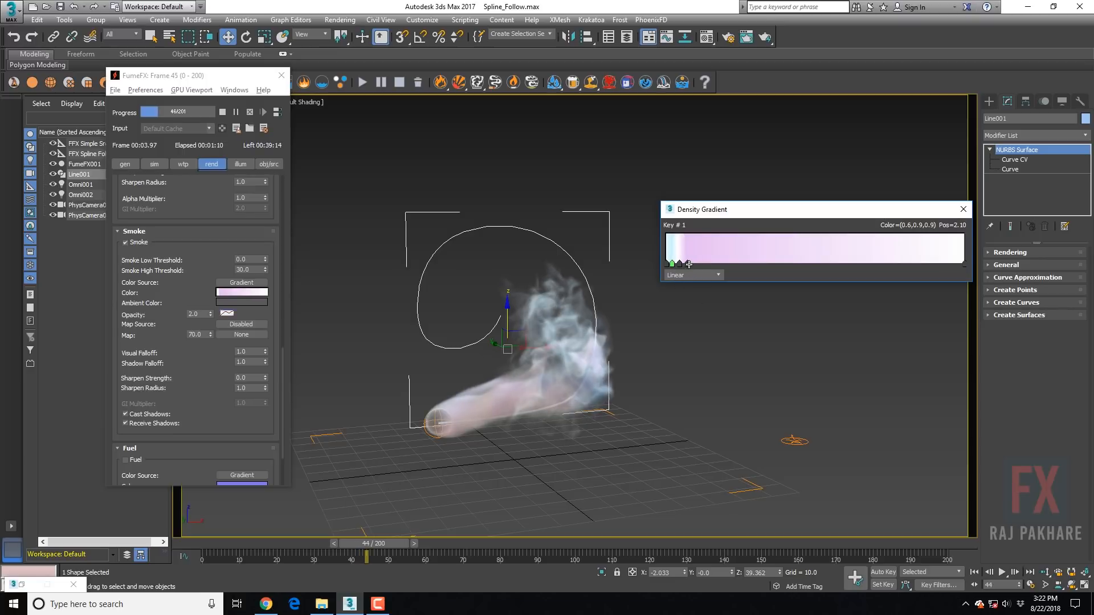
{"action": "left_click_drag", "start_coordinate": [695, 263], "coordinate": [710, 265]}
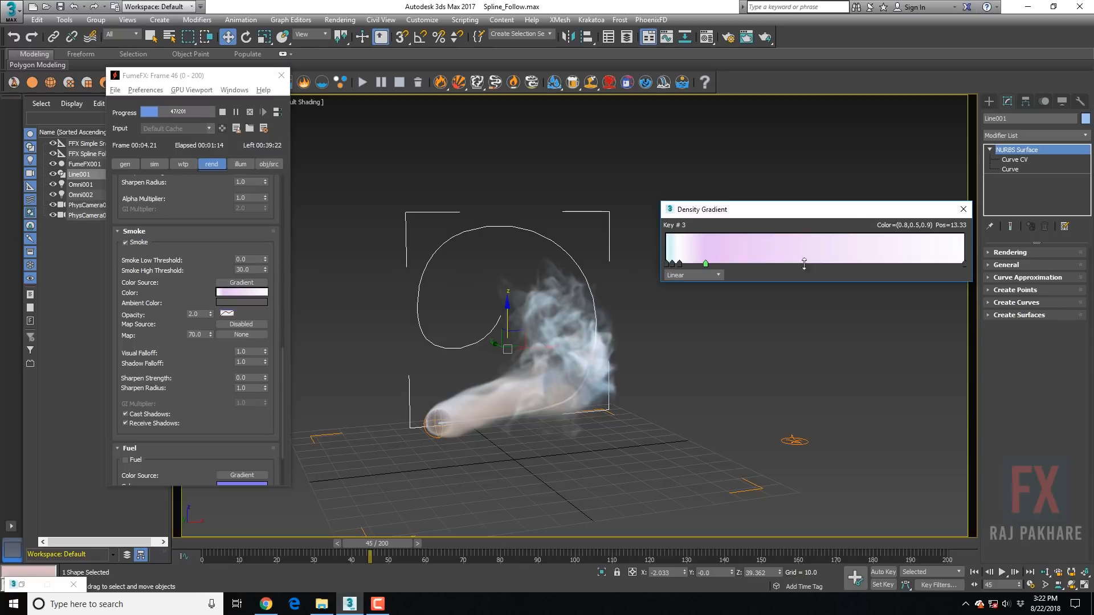
{"action": "left_click", "coordinate": [962, 209]}
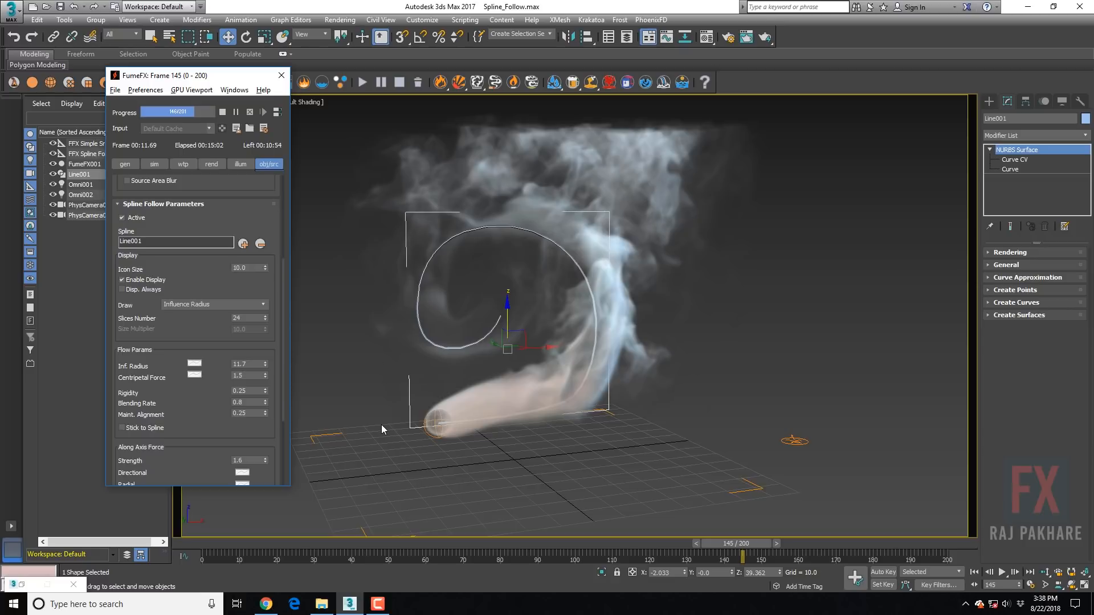
Stop the FumeFX simulation and scrub the timeline to frame 138 to review the smoke
{"action": "left_click", "coordinate": [222, 112]}
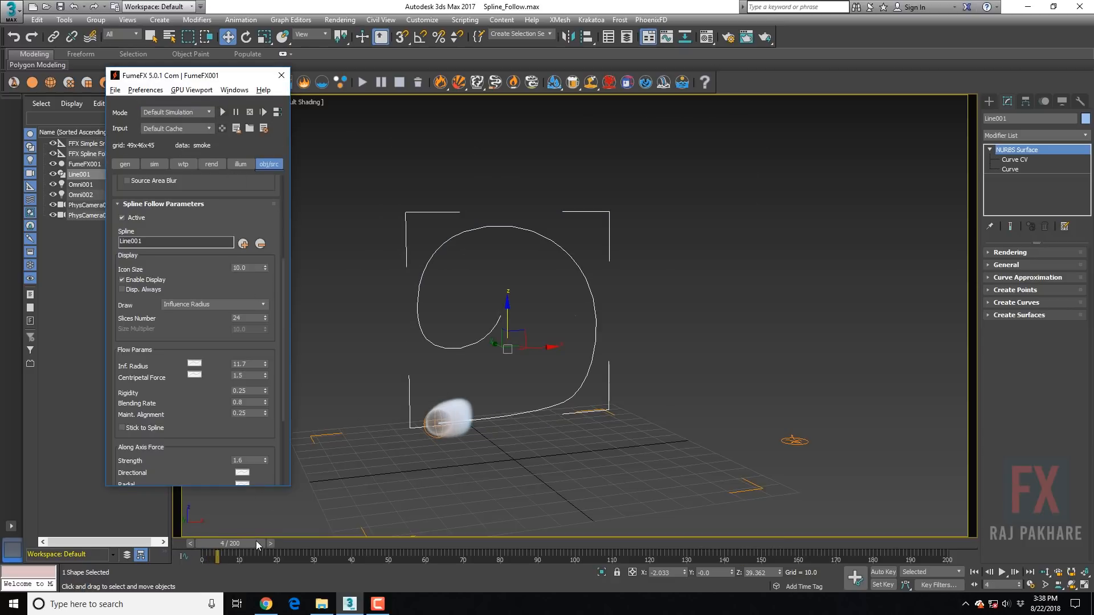
{"action": "left_click_drag", "start_coordinate": [255, 543], "coordinate": [699, 556]}
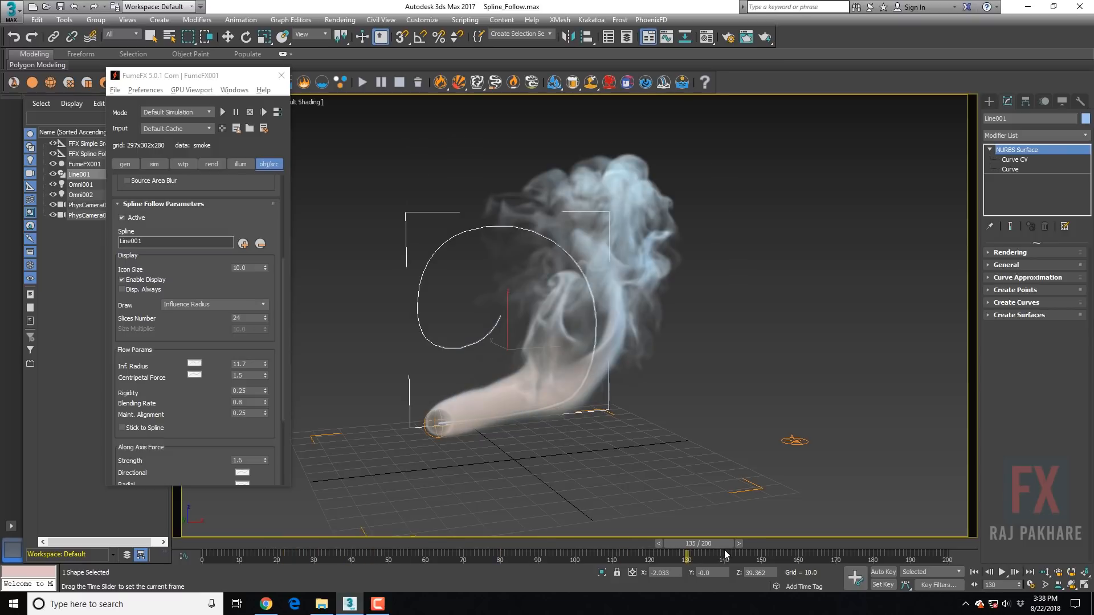
{"action": "key", "text": "w"}
Create an AVI preview of a custom frame range from the physical camera view, and close the player after watching it
{"action": "left_click", "coordinate": [65, 20]}
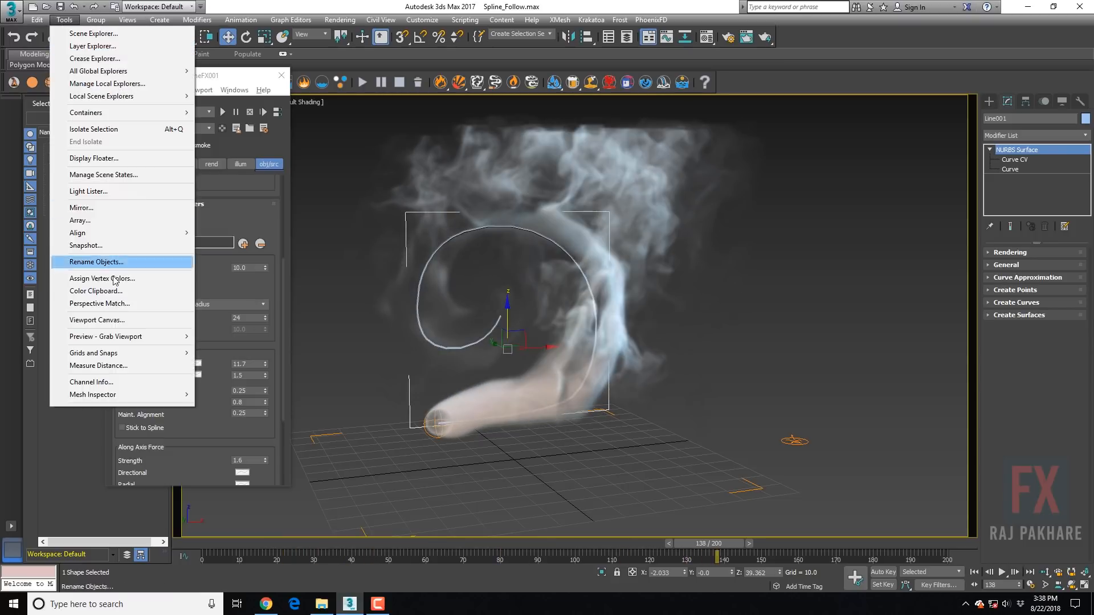
{"action": "mouse_move", "coordinate": [174, 336]}
{"action": "left_click", "coordinate": [274, 337]}
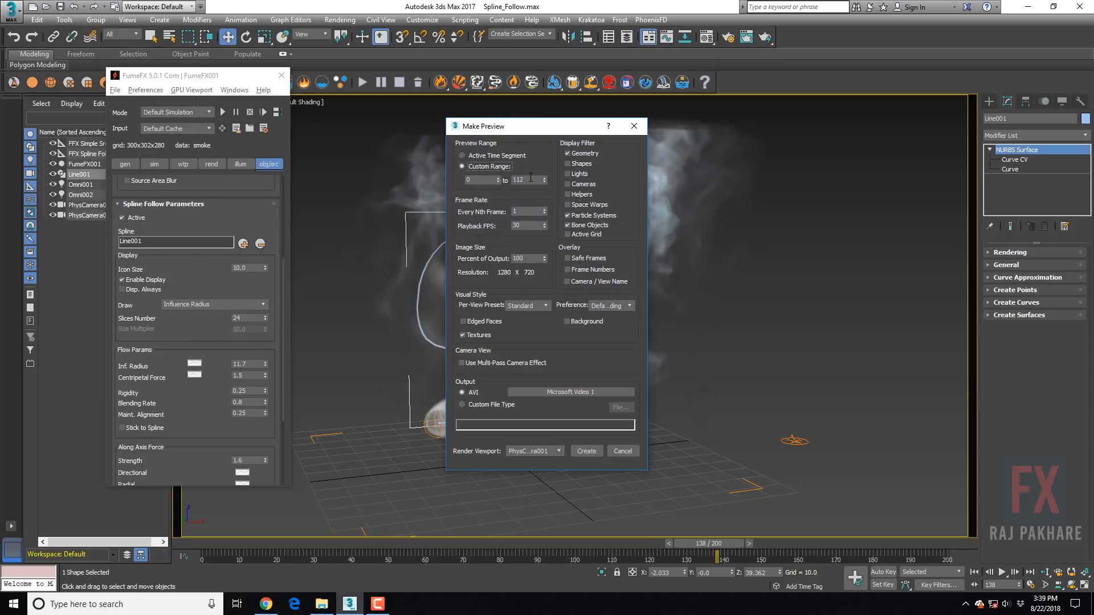
{"action": "double_click", "coordinate": [530, 180]}
{"action": "left_click", "coordinate": [587, 450]}
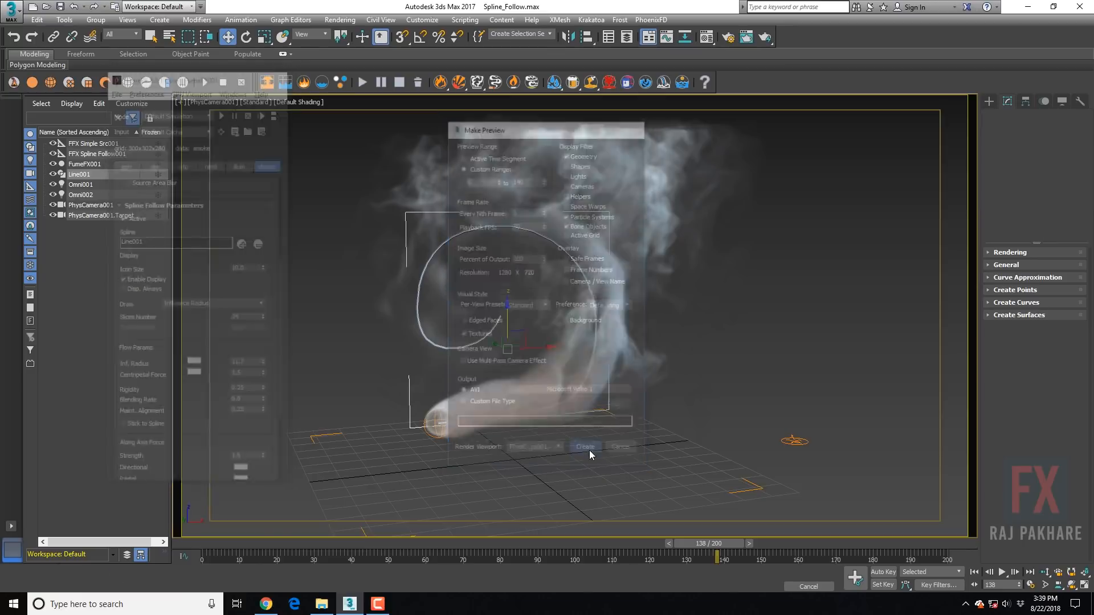
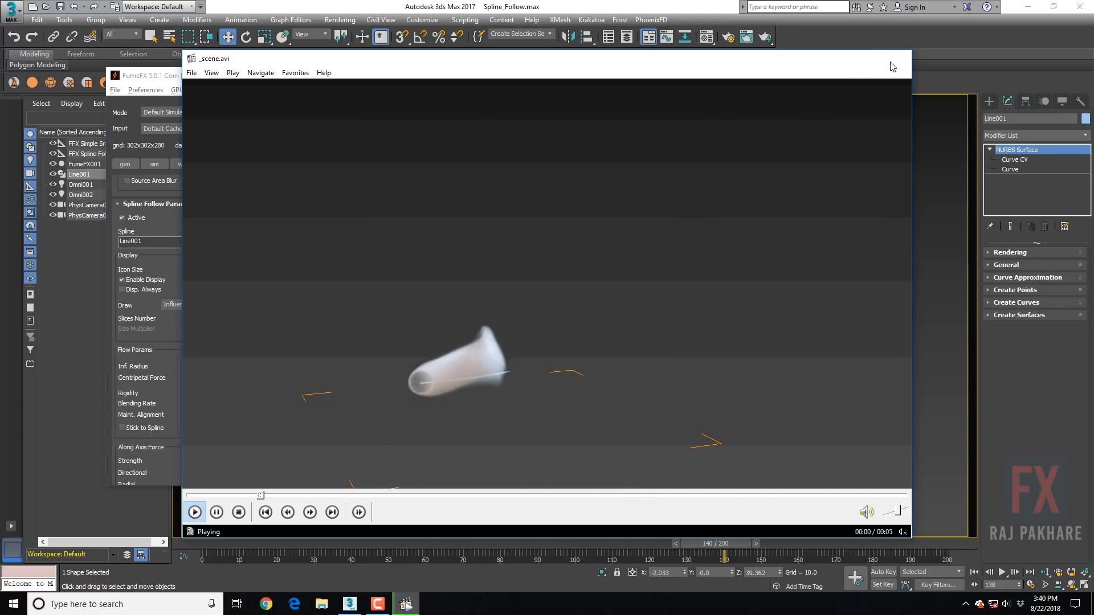
{"action": "left_click", "coordinate": [899, 57]}
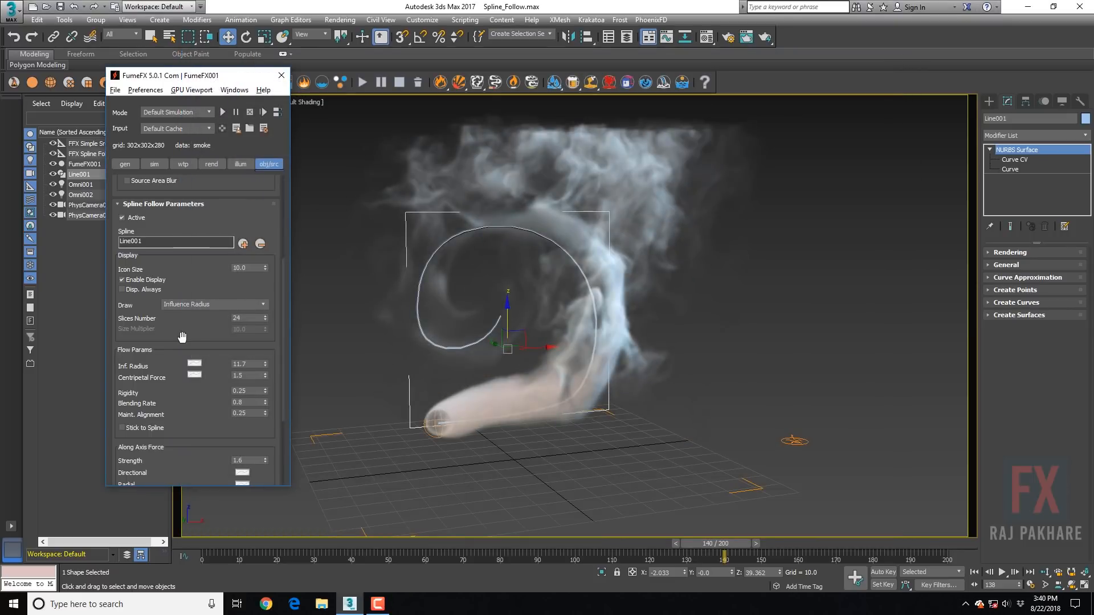
Turn on the always-visible spline display and raise the Spline Follow influence radius to about 16.15
{"action": "left_click_drag", "start_coordinate": [168, 340], "coordinate": [148, 286]}
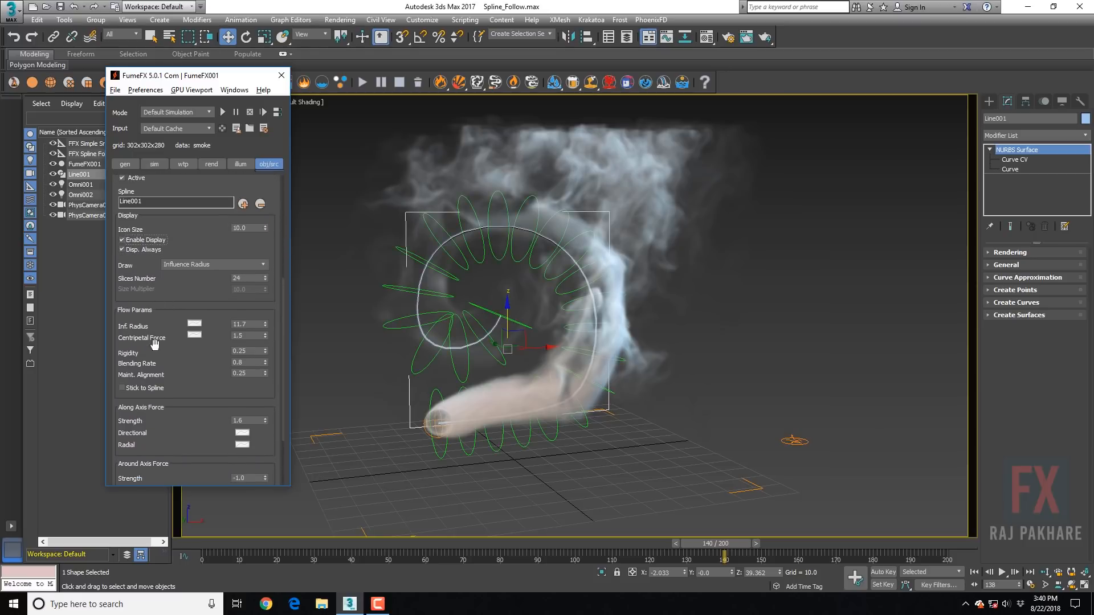
{"action": "scroll", "coordinate": [159, 276], "scroll_direction": "down", "scroll_amount": 3}
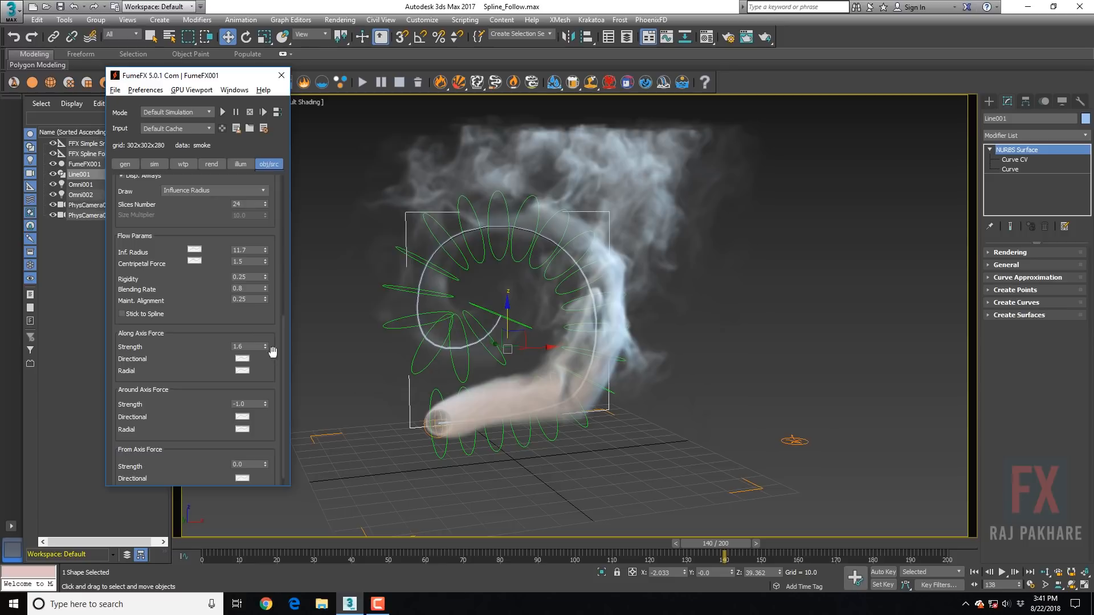
{"action": "scroll", "coordinate": [183, 220], "scroll_direction": "up", "scroll_amount": 1}
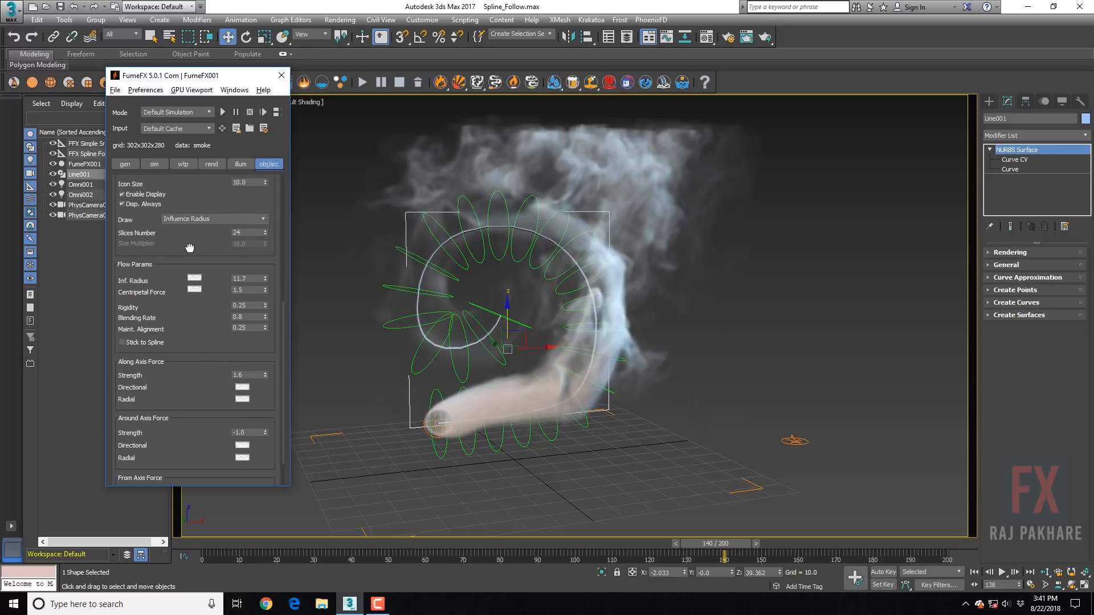
{"action": "left_click", "coordinate": [194, 281]}
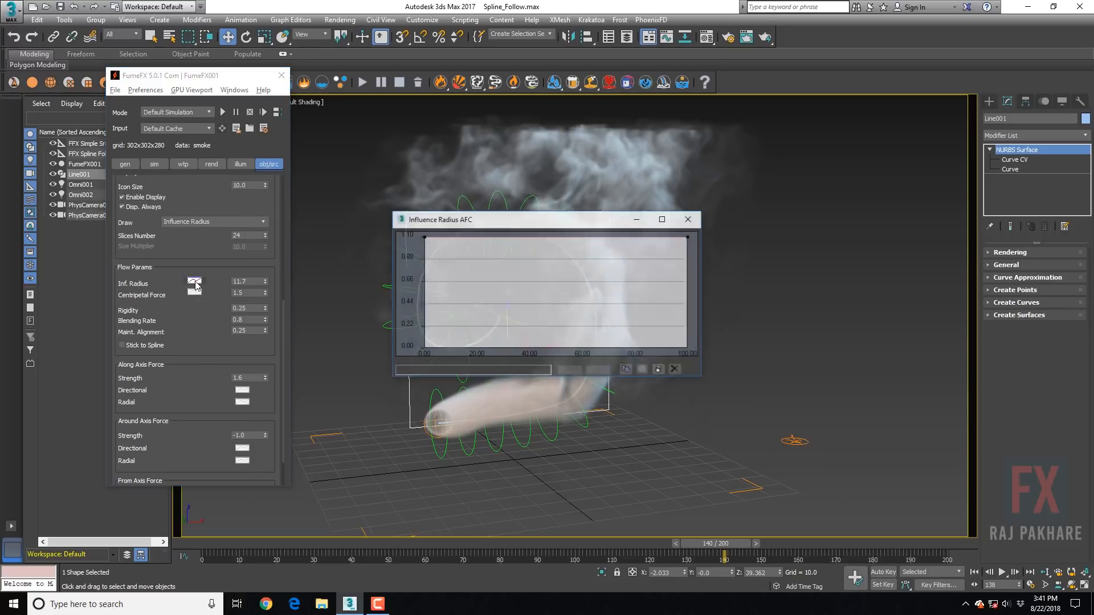
{"action": "left_click", "coordinate": [687, 219]}
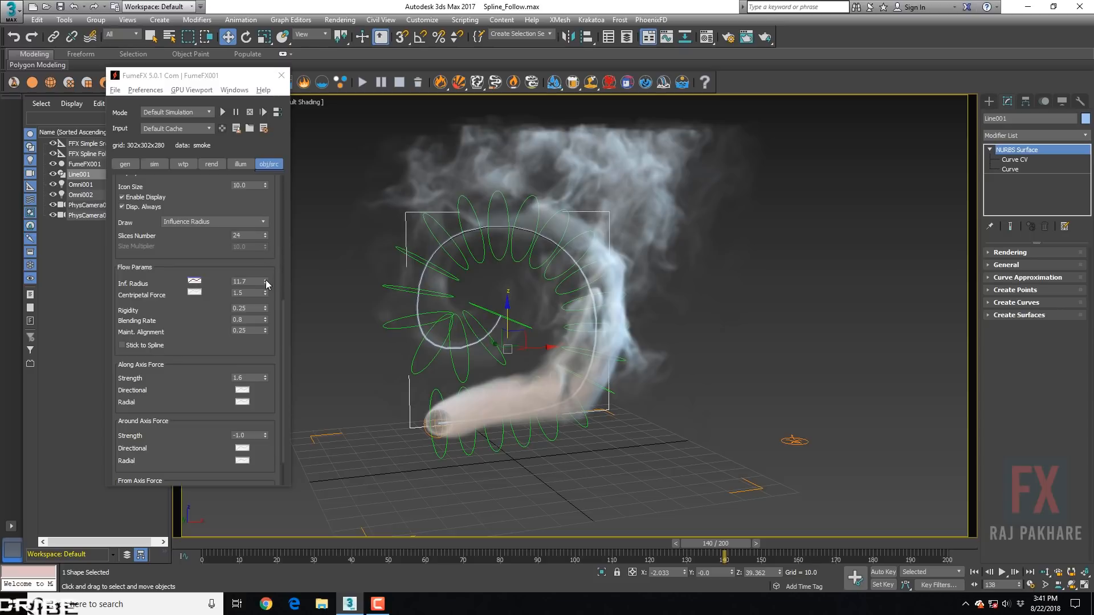
{"action": "left_click_drag", "start_coordinate": [266, 282], "coordinate": [267, 272]}
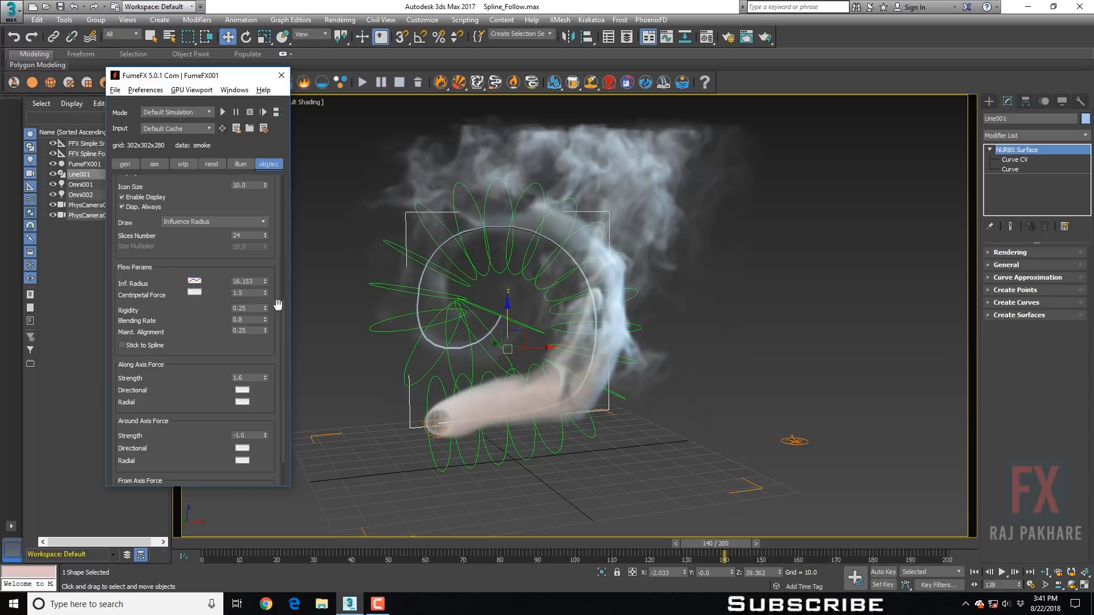
Shape the Influence Radius curve into an arch by adding a point near 47 and lowering both end points to about 0.7
{"action": "left_click", "coordinate": [194, 281]}
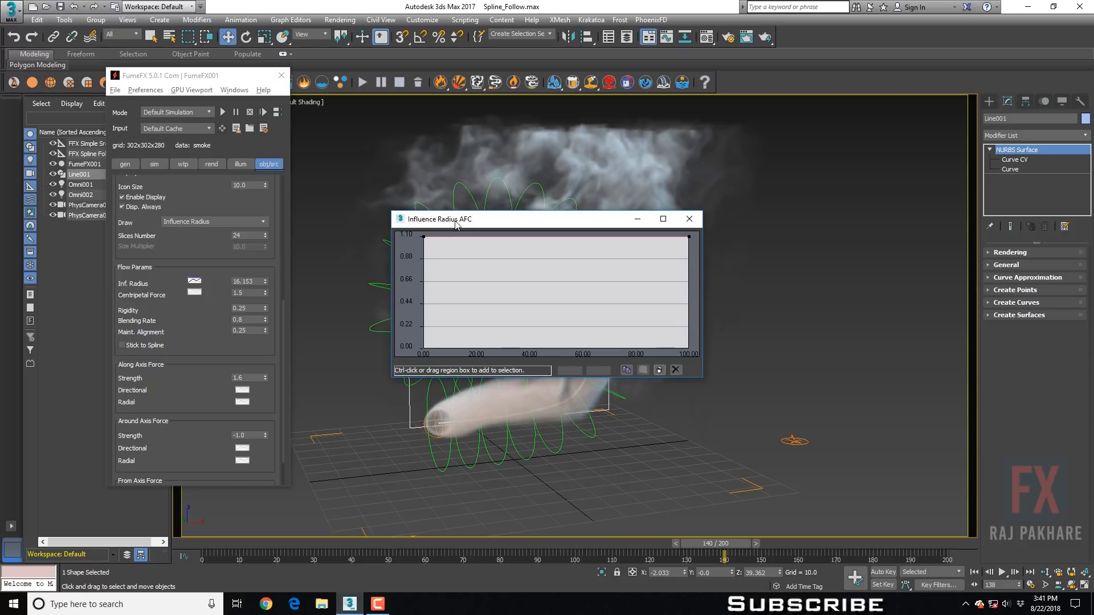
{"action": "left_click_drag", "start_coordinate": [456, 223], "coordinate": [748, 225]}
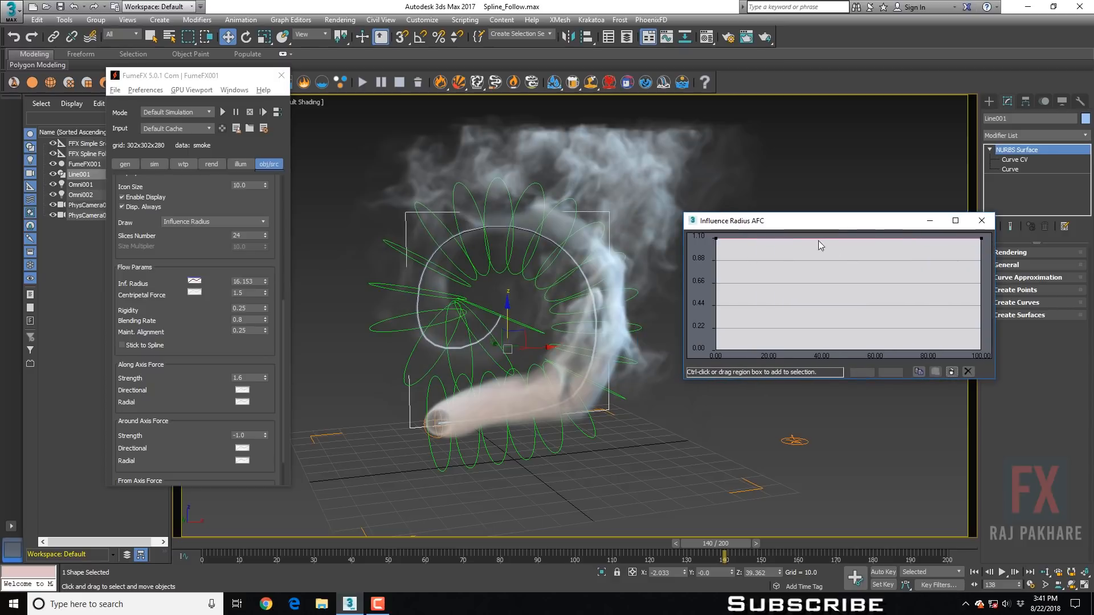
{"action": "left_click", "coordinate": [840, 238]}
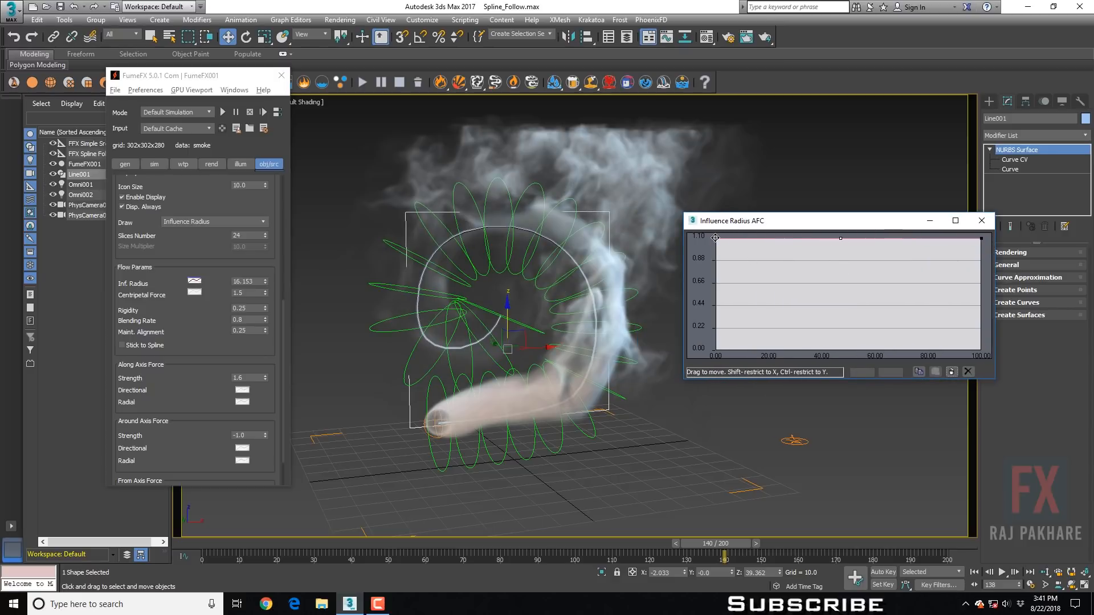
{"action": "left_click_drag", "start_coordinate": [714, 238], "coordinate": [716, 278]}
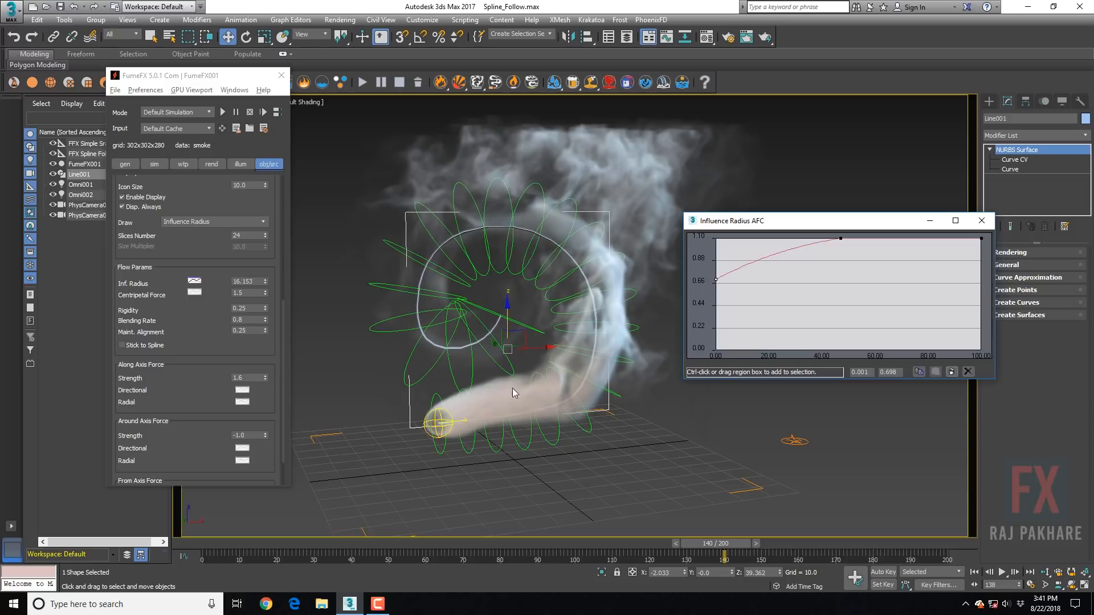
{"action": "left_click_drag", "start_coordinate": [981, 238], "coordinate": [980, 278]}
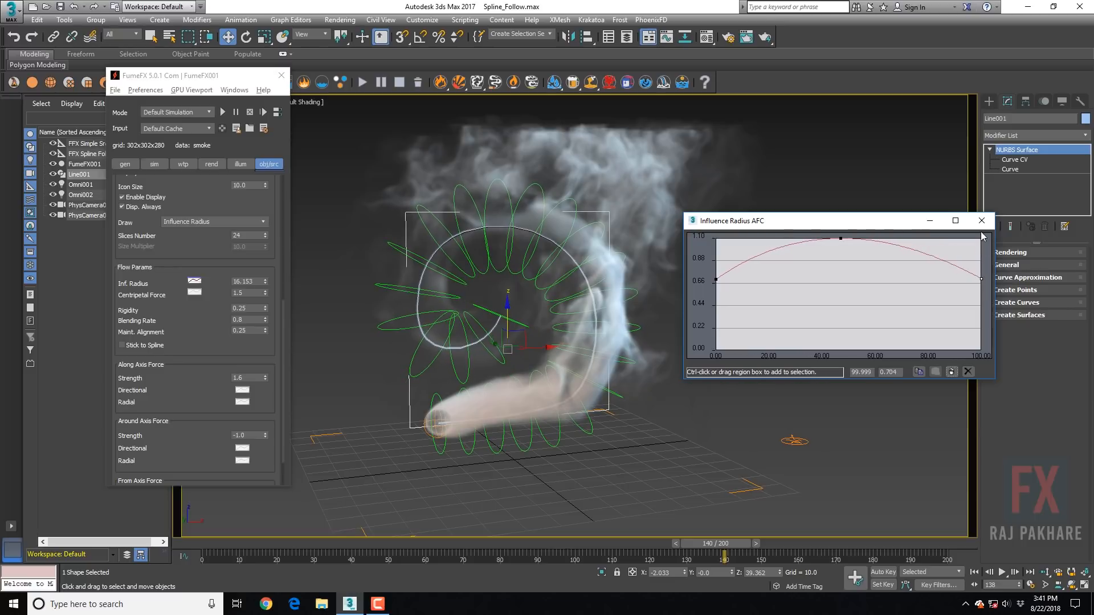
{"action": "left_click", "coordinate": [981, 221]}
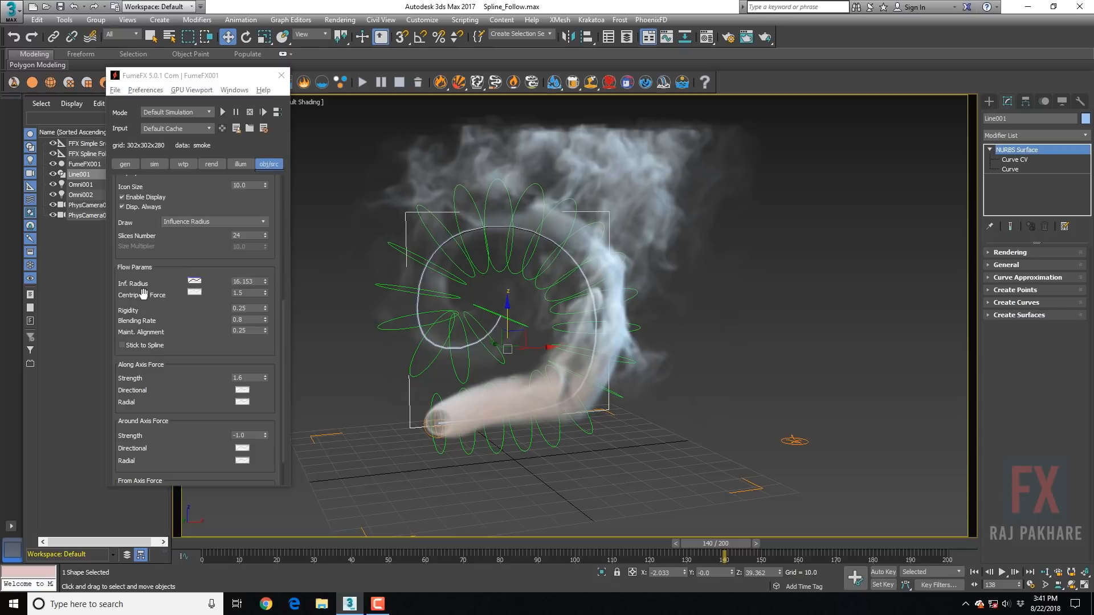
Set the Blending Rate in the Spline Follow flow parameters to 1.0
{"action": "scroll", "coordinate": [145, 305], "scroll_direction": "up", "scroll_amount": 1}
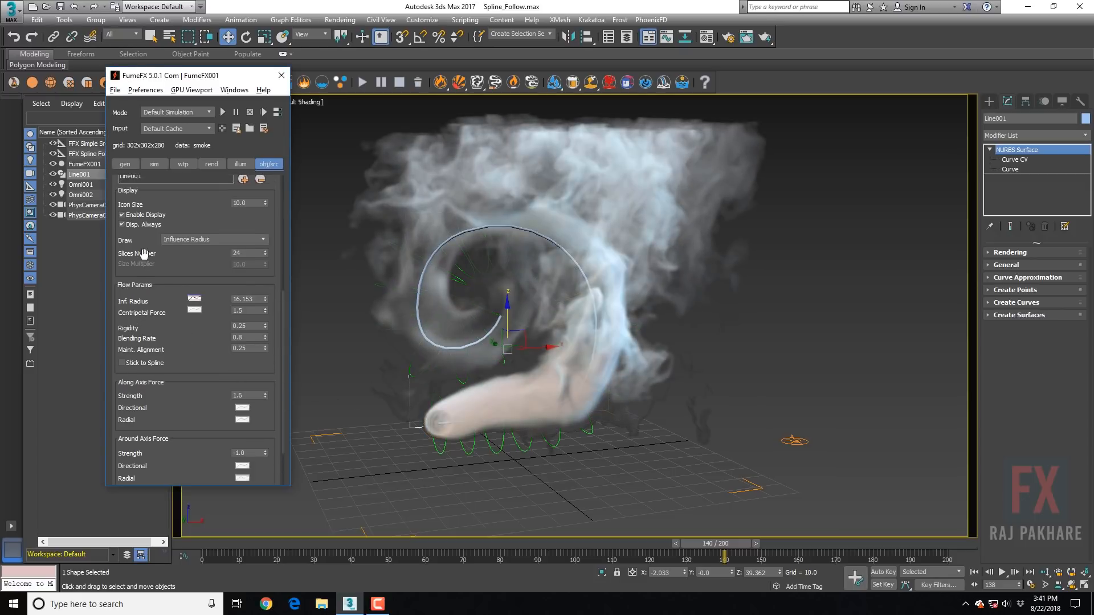
{"action": "double_click", "coordinate": [250, 337]}
{"action": "type", "text": "1"}
{"action": "key", "text": "Return"}
{"action": "scroll", "coordinate": [207, 370], "scroll_direction": "down", "scroll_amount": 3}
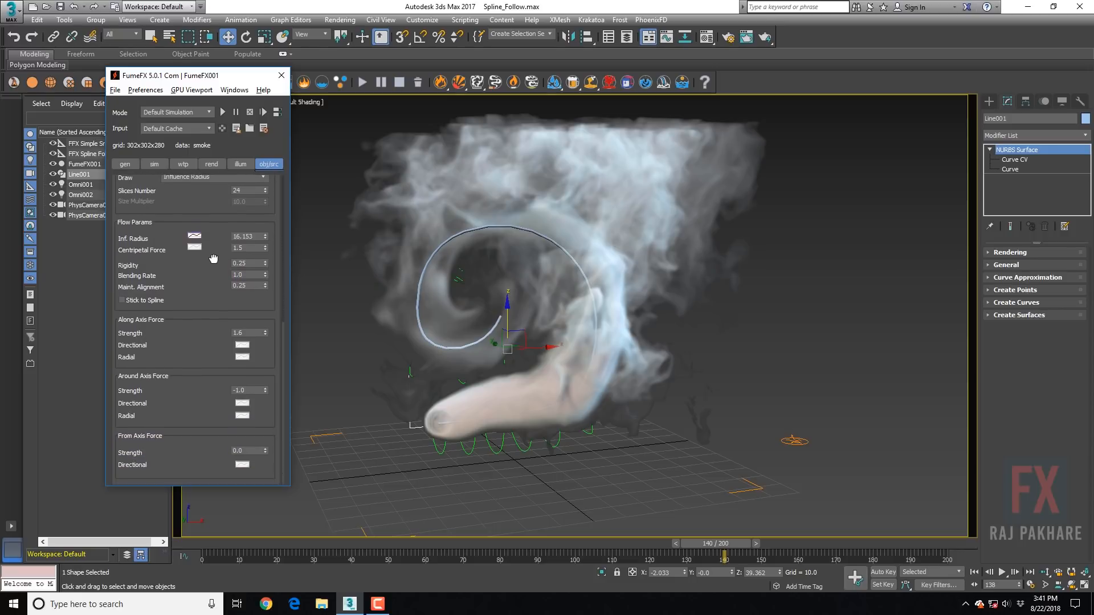
Set the Along Axis Force strength of the Spline Follow object to 2.0
{"action": "double_click", "coordinate": [250, 333]}
{"action": "type", "text": "2"}
{"action": "key", "text": "Return"}
{"action": "left_click", "coordinate": [180, 397]}
{"action": "type", "text": "1"}
{"action": "key", "text": "Return"}
Run the default FumeFX simulation with the adjusted Spline Follow settings
{"action": "left_click_drag", "start_coordinate": [140, 198], "coordinate": [137, 346]}
{"action": "left_click", "coordinate": [222, 112]}
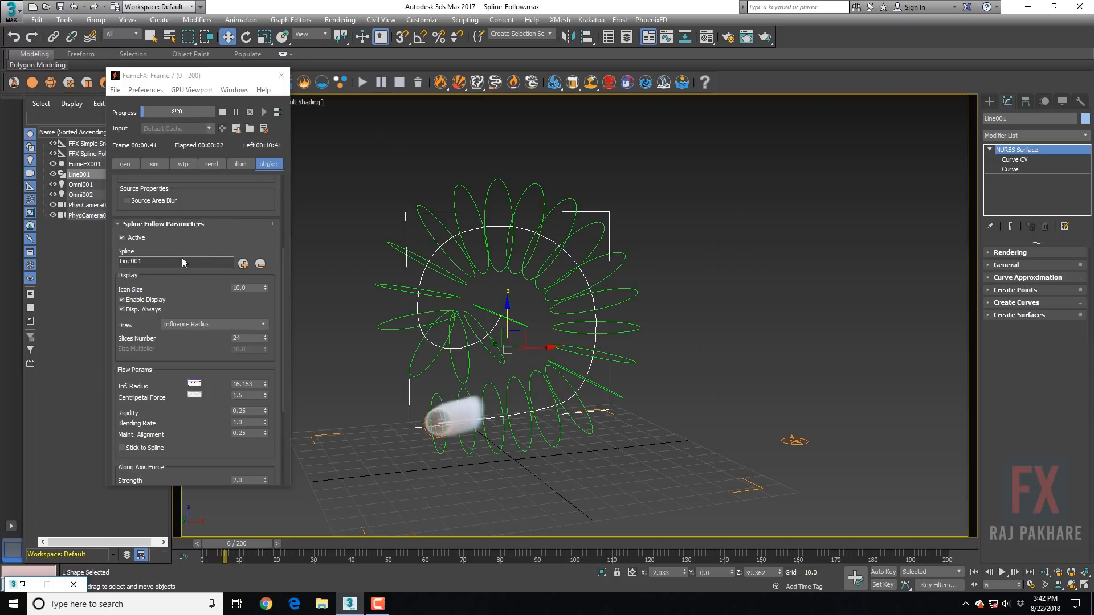
{"action": "left_click_drag", "start_coordinate": [212, 188], "coordinate": [214, 319]}
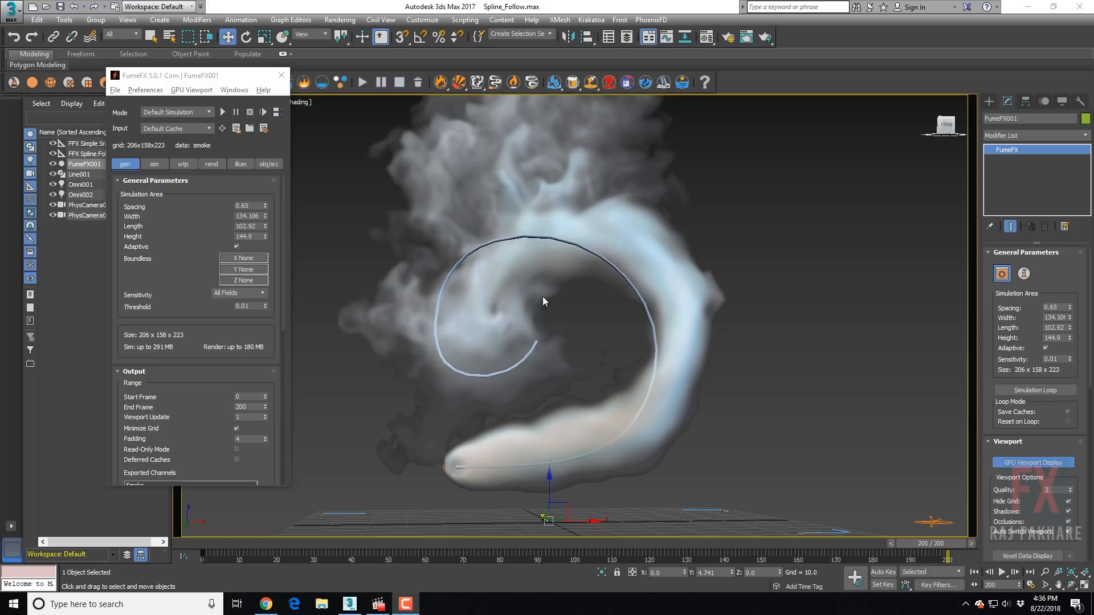
Select the simple source at the spline's start and review the simulation system settings and the Spline Follow flow parameters
{"action": "left_click", "coordinate": [358, 457]}
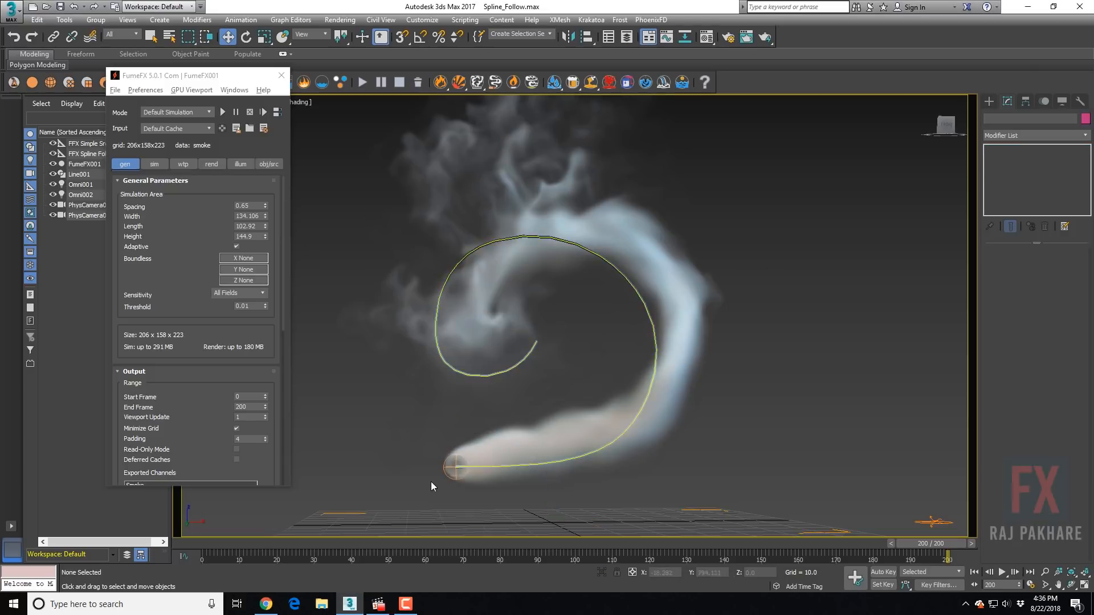
{"action": "left_click", "coordinate": [456, 468]}
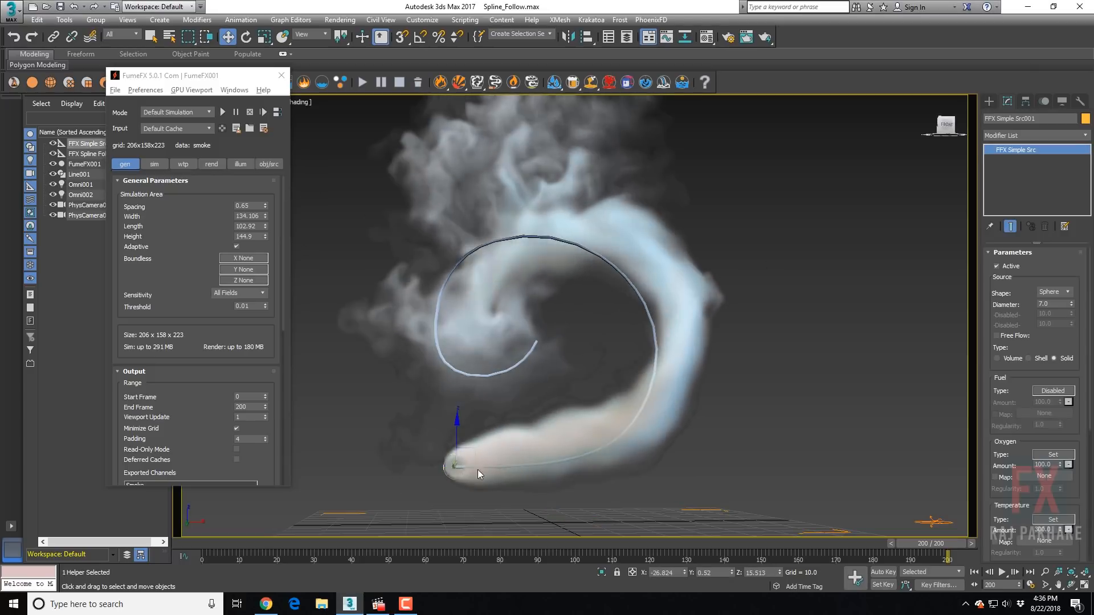
{"action": "left_click", "coordinate": [154, 164]}
{"action": "scroll", "coordinate": [137, 342], "scroll_direction": "down", "scroll_amount": 8}
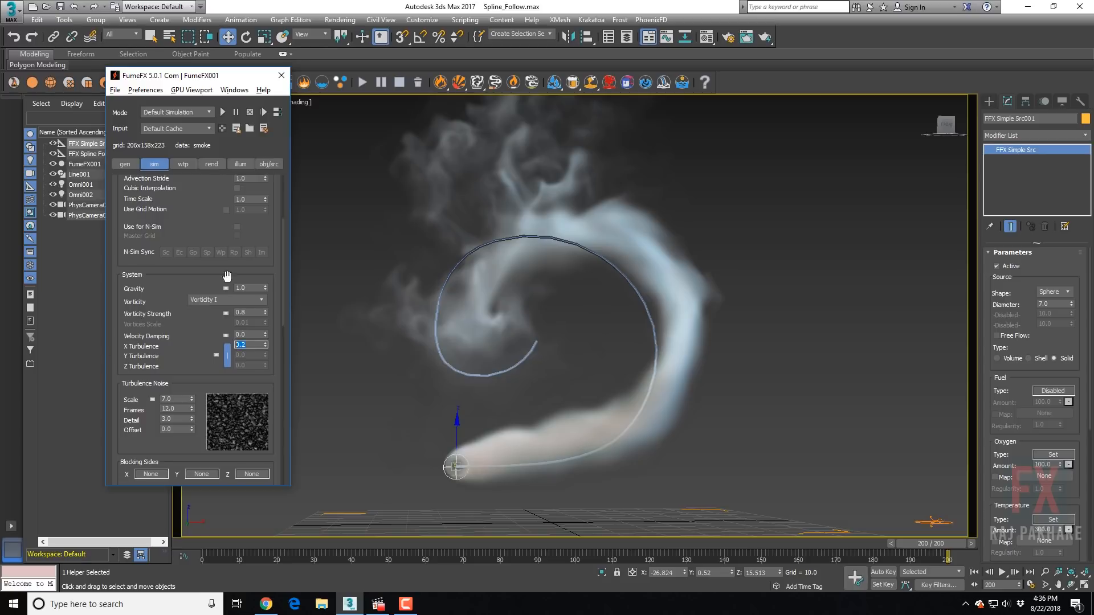
{"action": "left_click", "coordinate": [269, 164]}
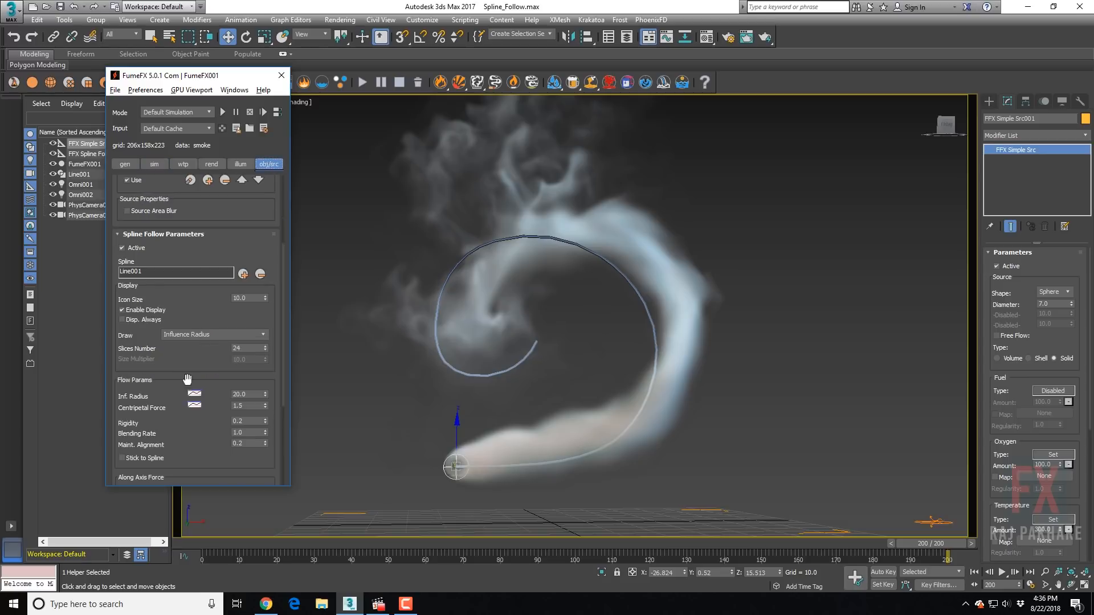
{"action": "left_click_drag", "start_coordinate": [151, 427], "coordinate": [182, 432]}
Switch to the media player and play the _scene.avi preview of the finished smoke simulation
{"action": "left_click", "coordinate": [377, 604]}
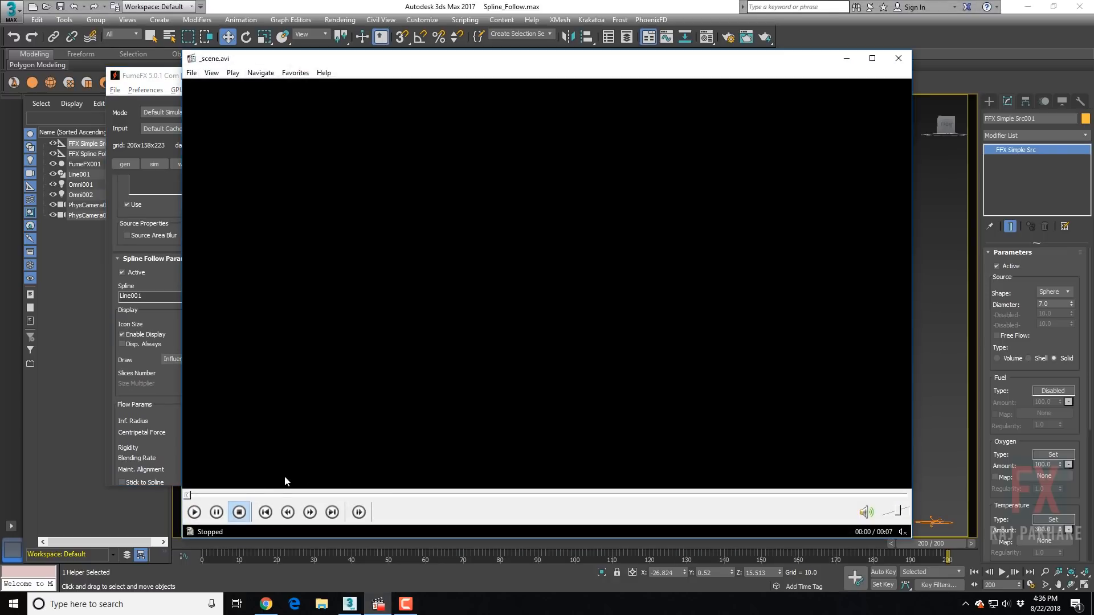
{"action": "left_click", "coordinate": [194, 512]}
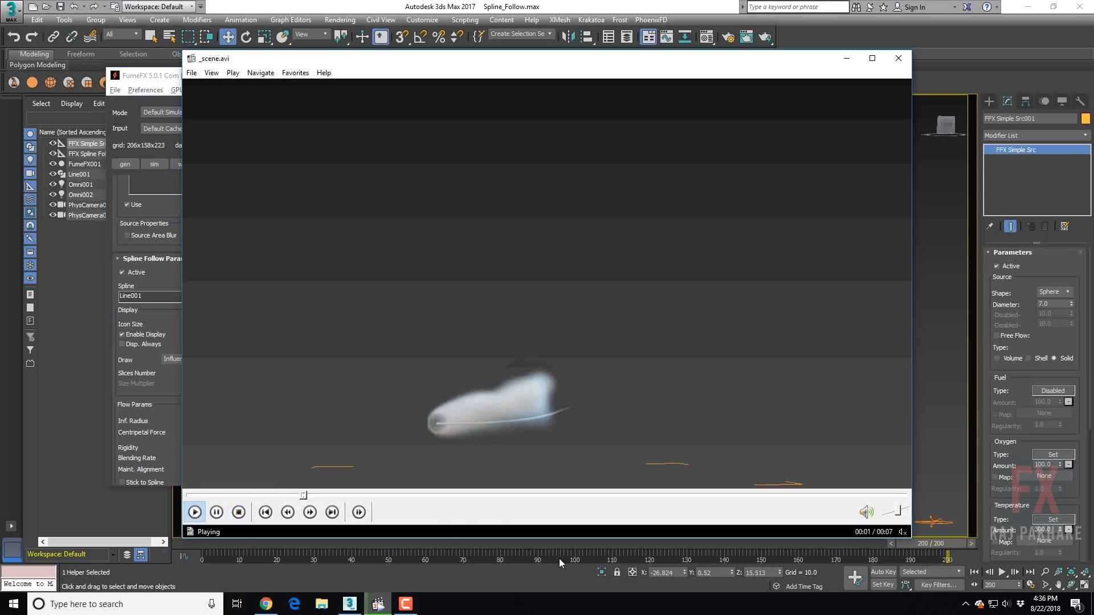